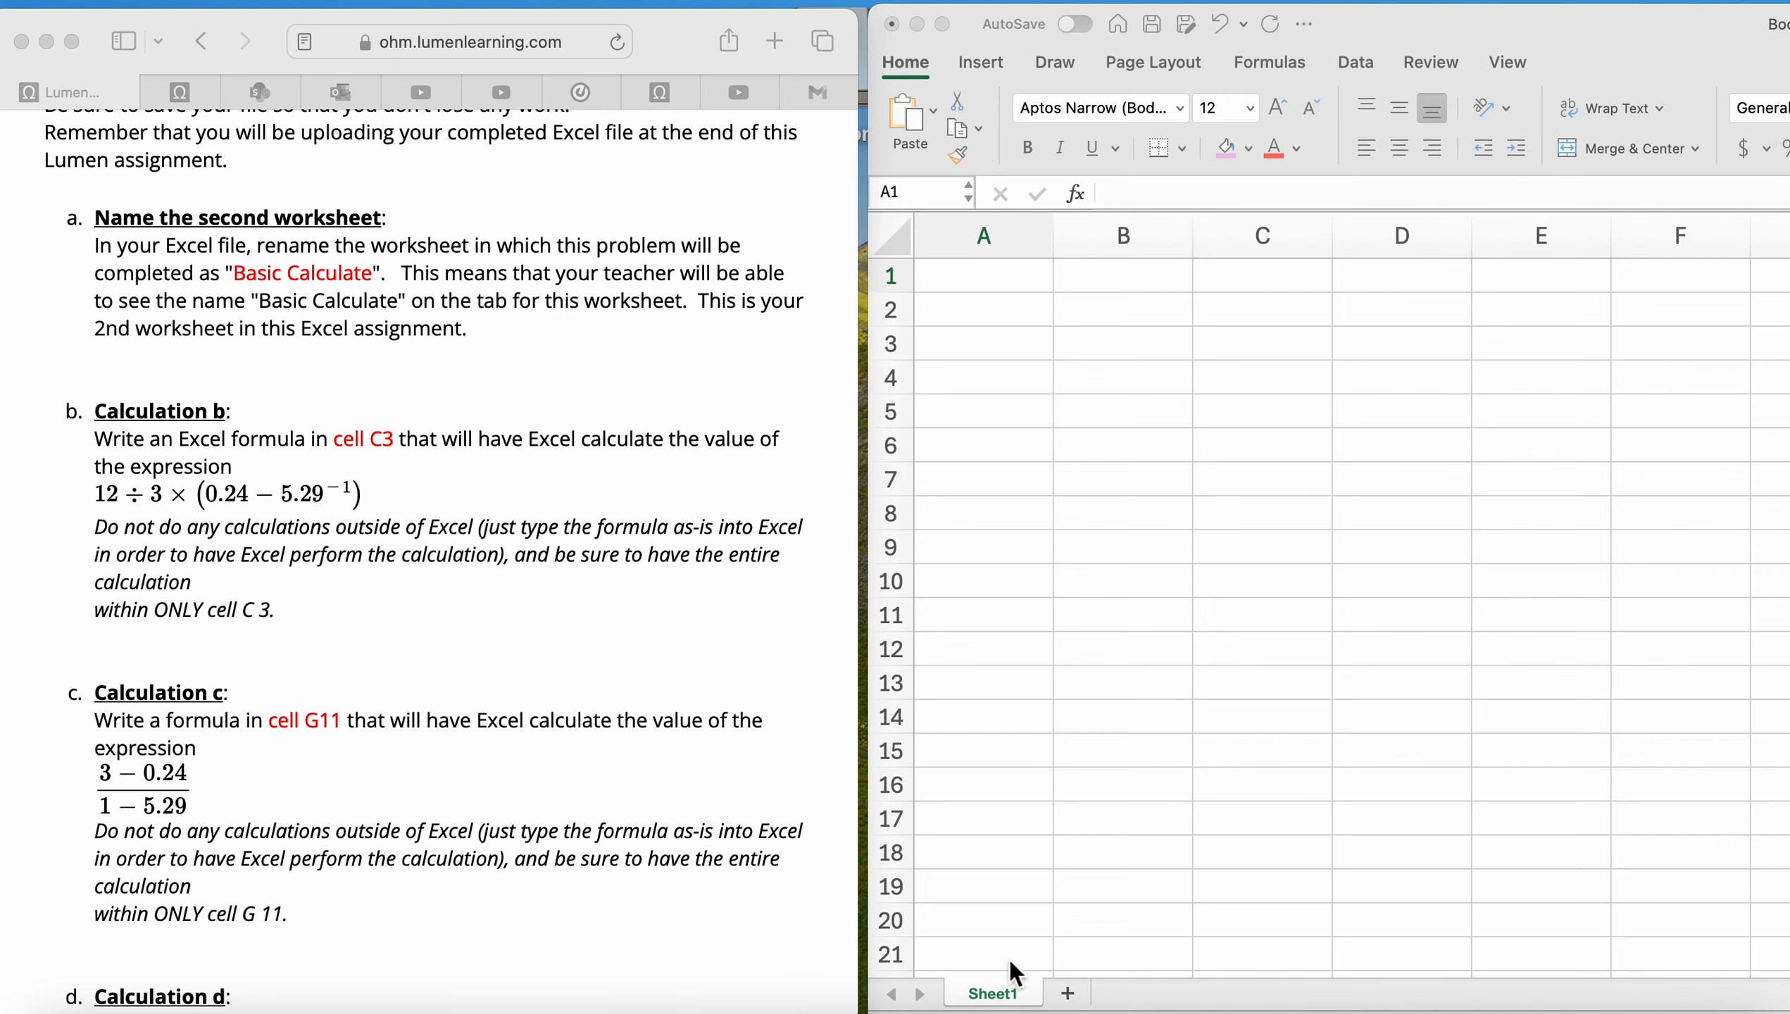
Rename the worksheet Sheet1 as "Basic Calculate".
left_click(1015, 1002)
double_click(1015, 998)
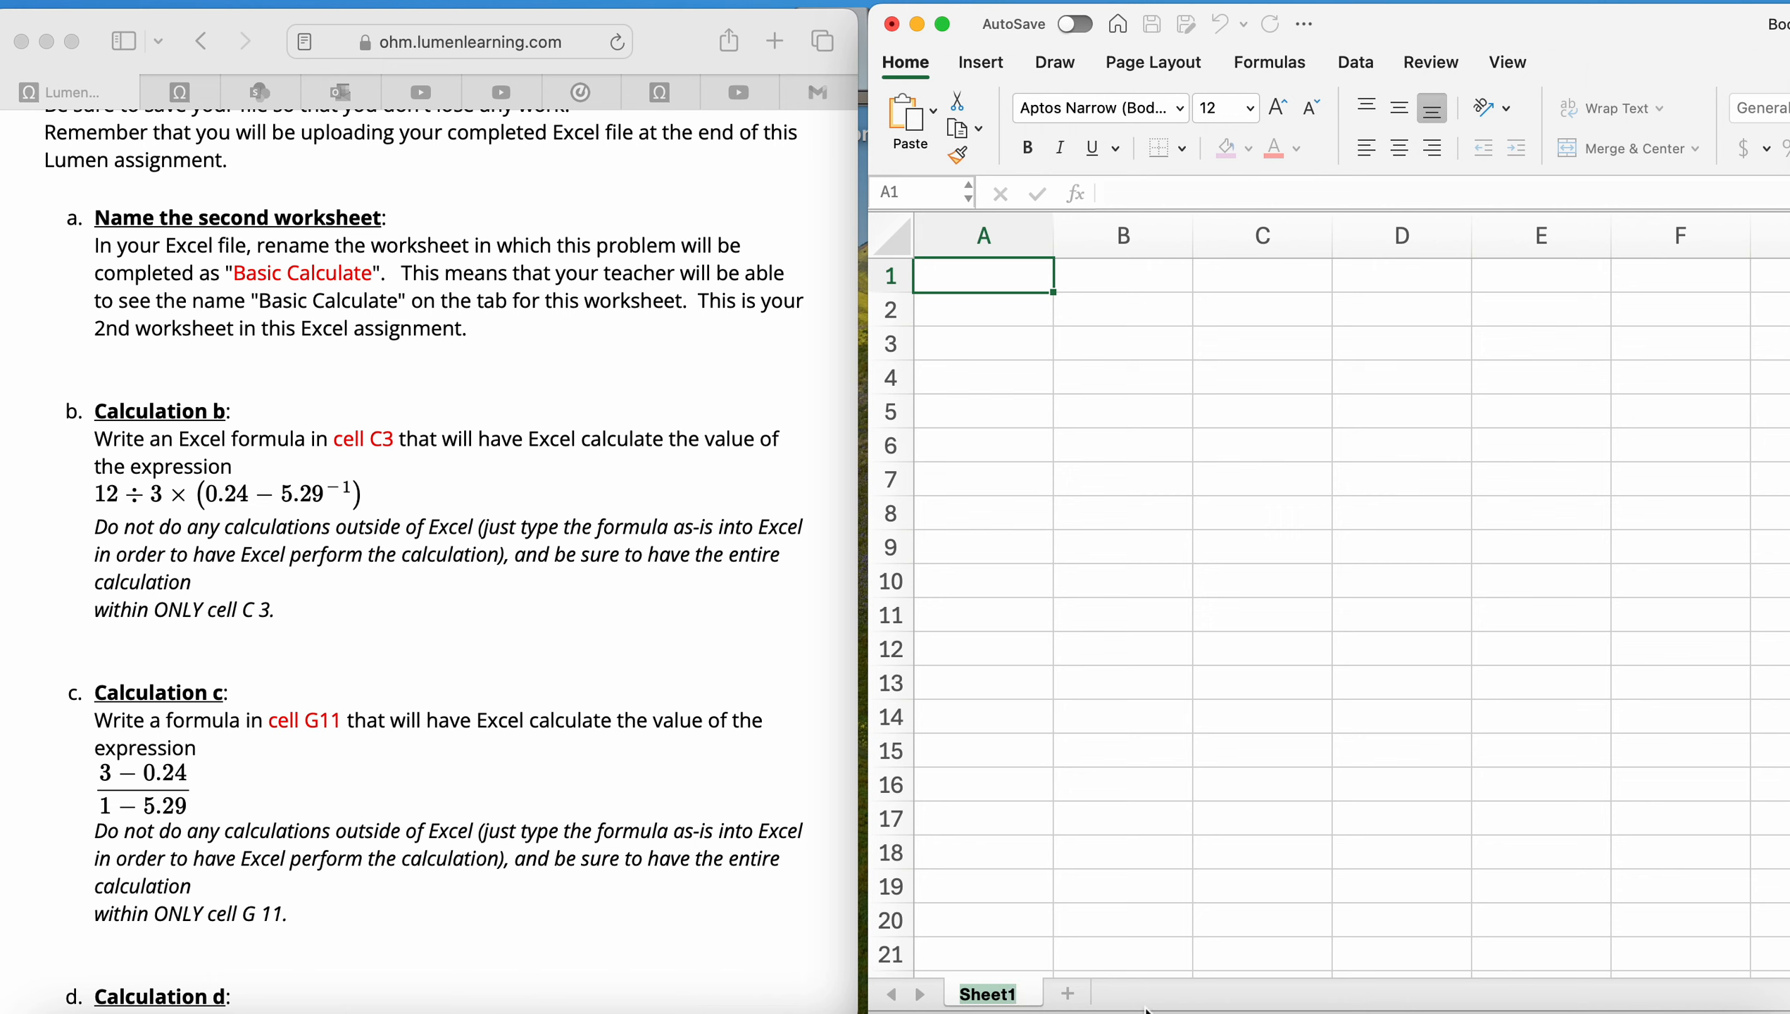
type("Basic Ca")
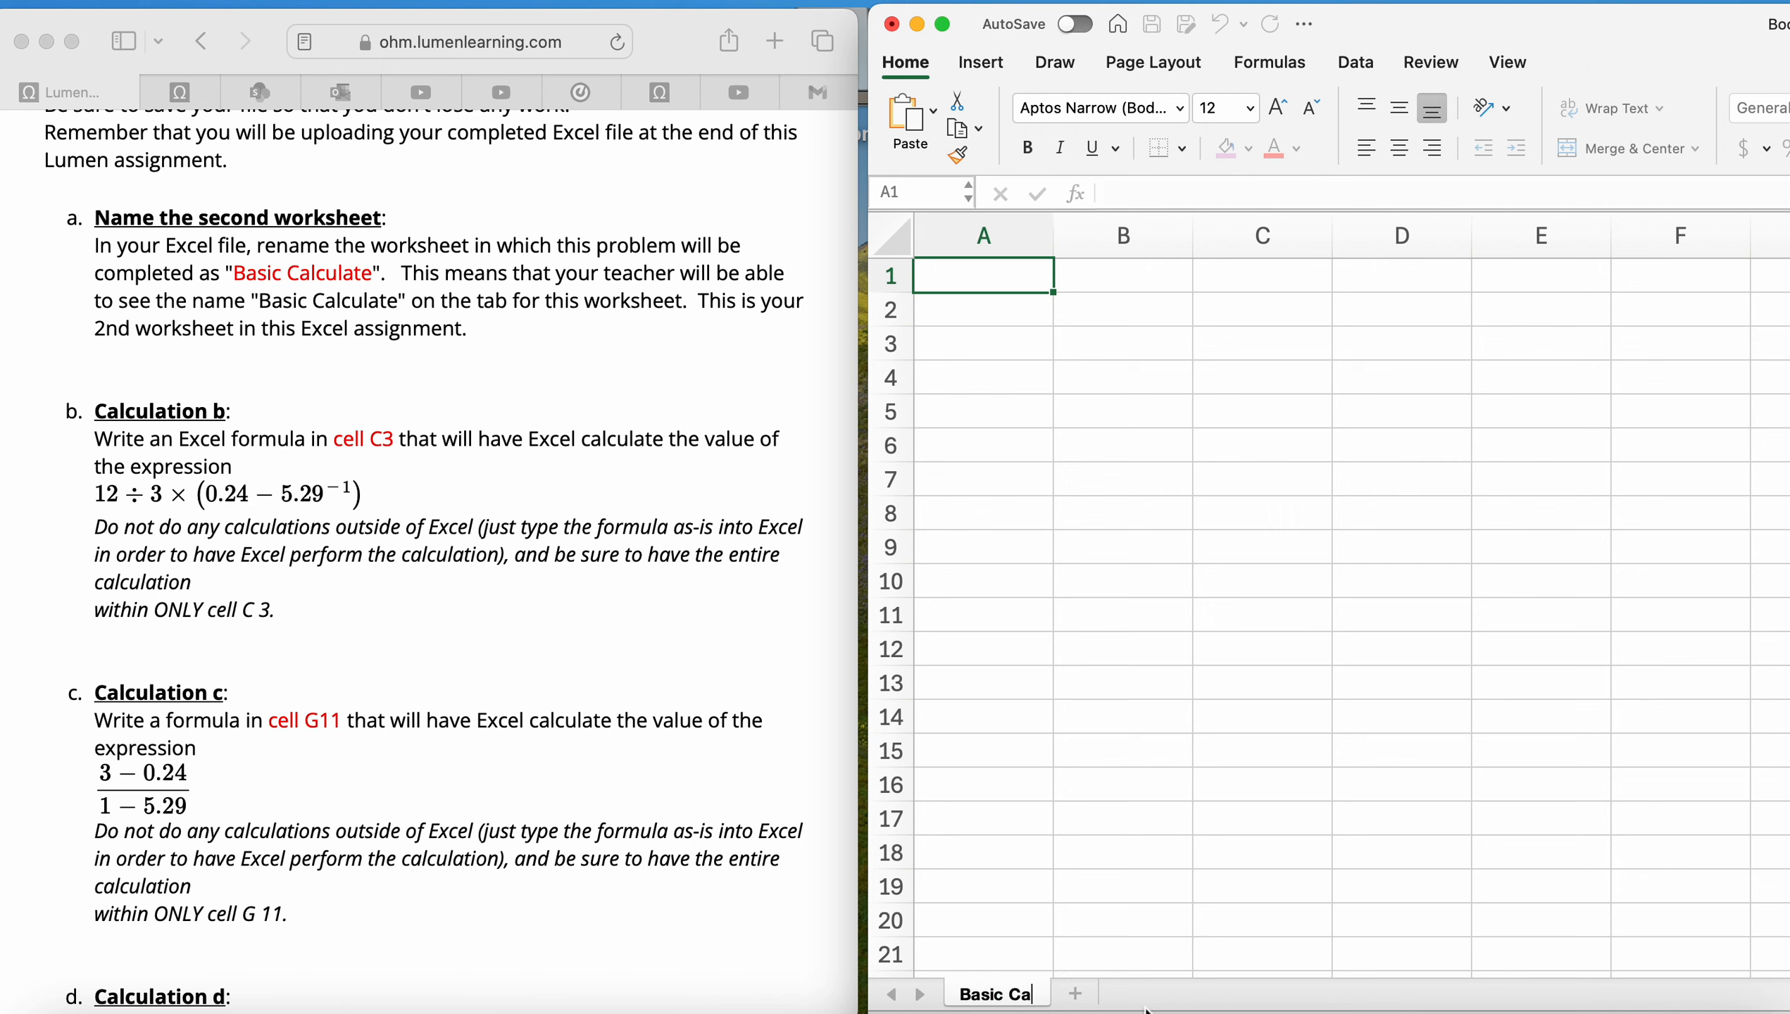
type("lculate")
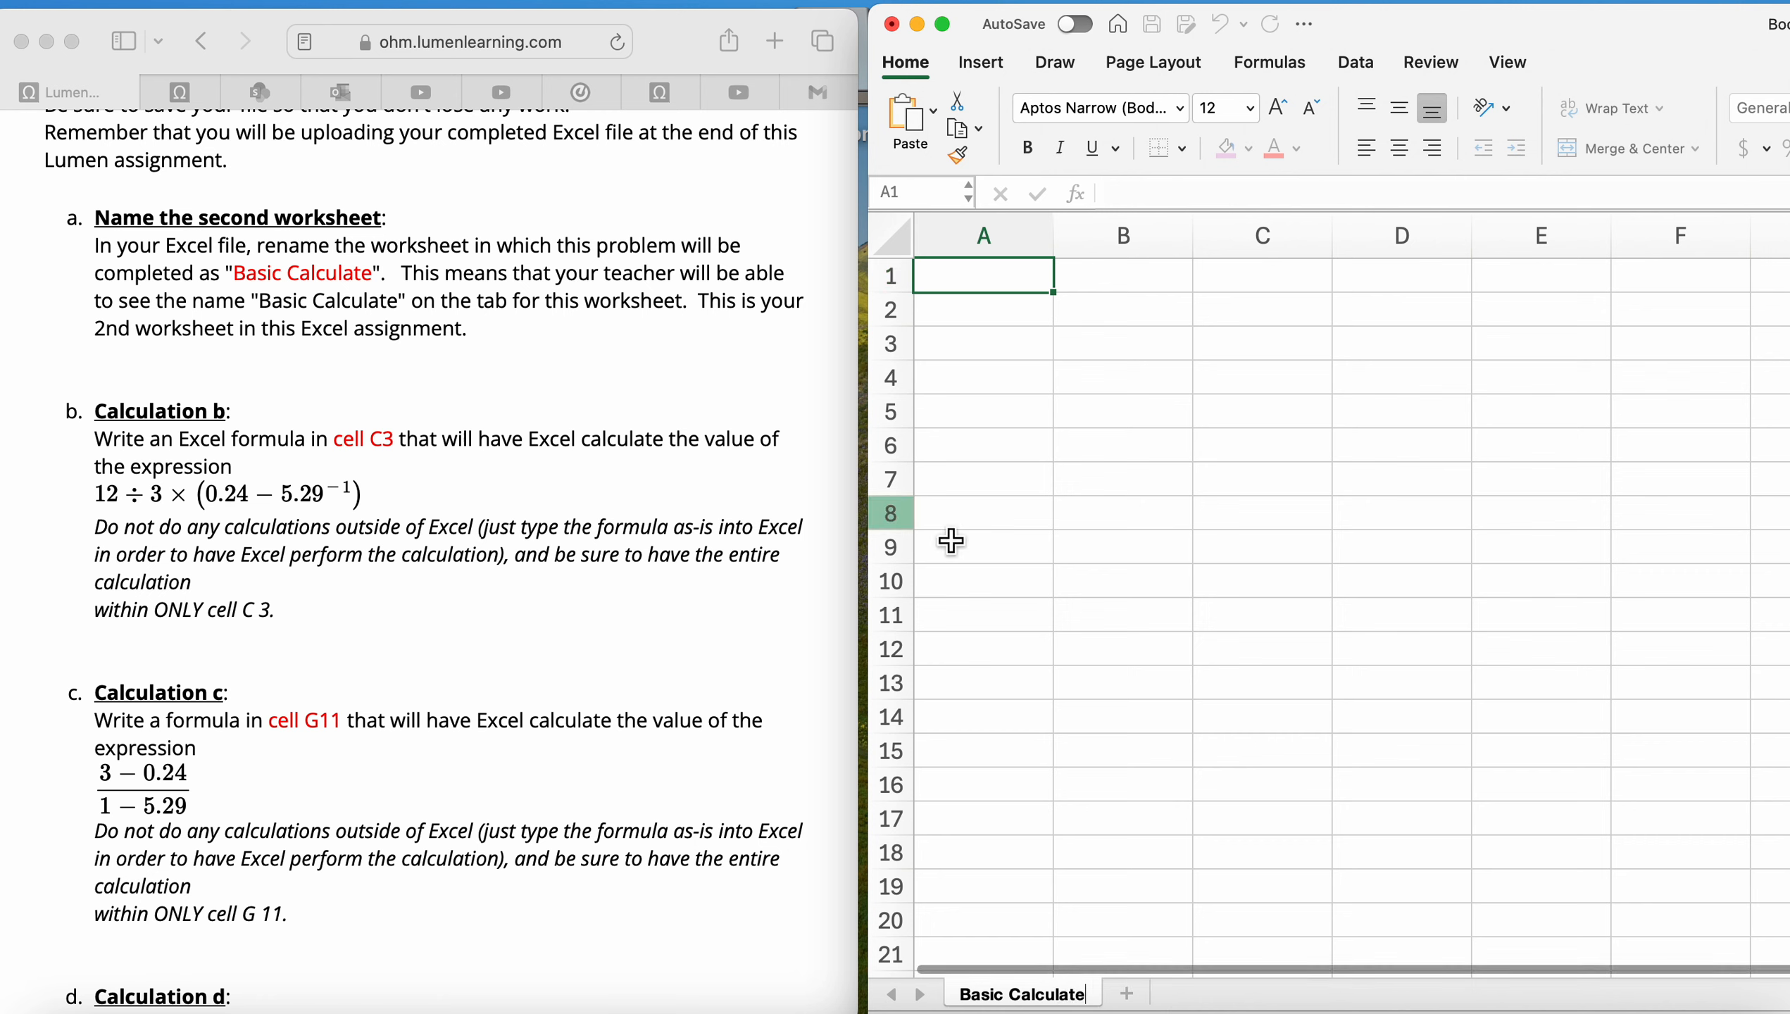
key("Return")
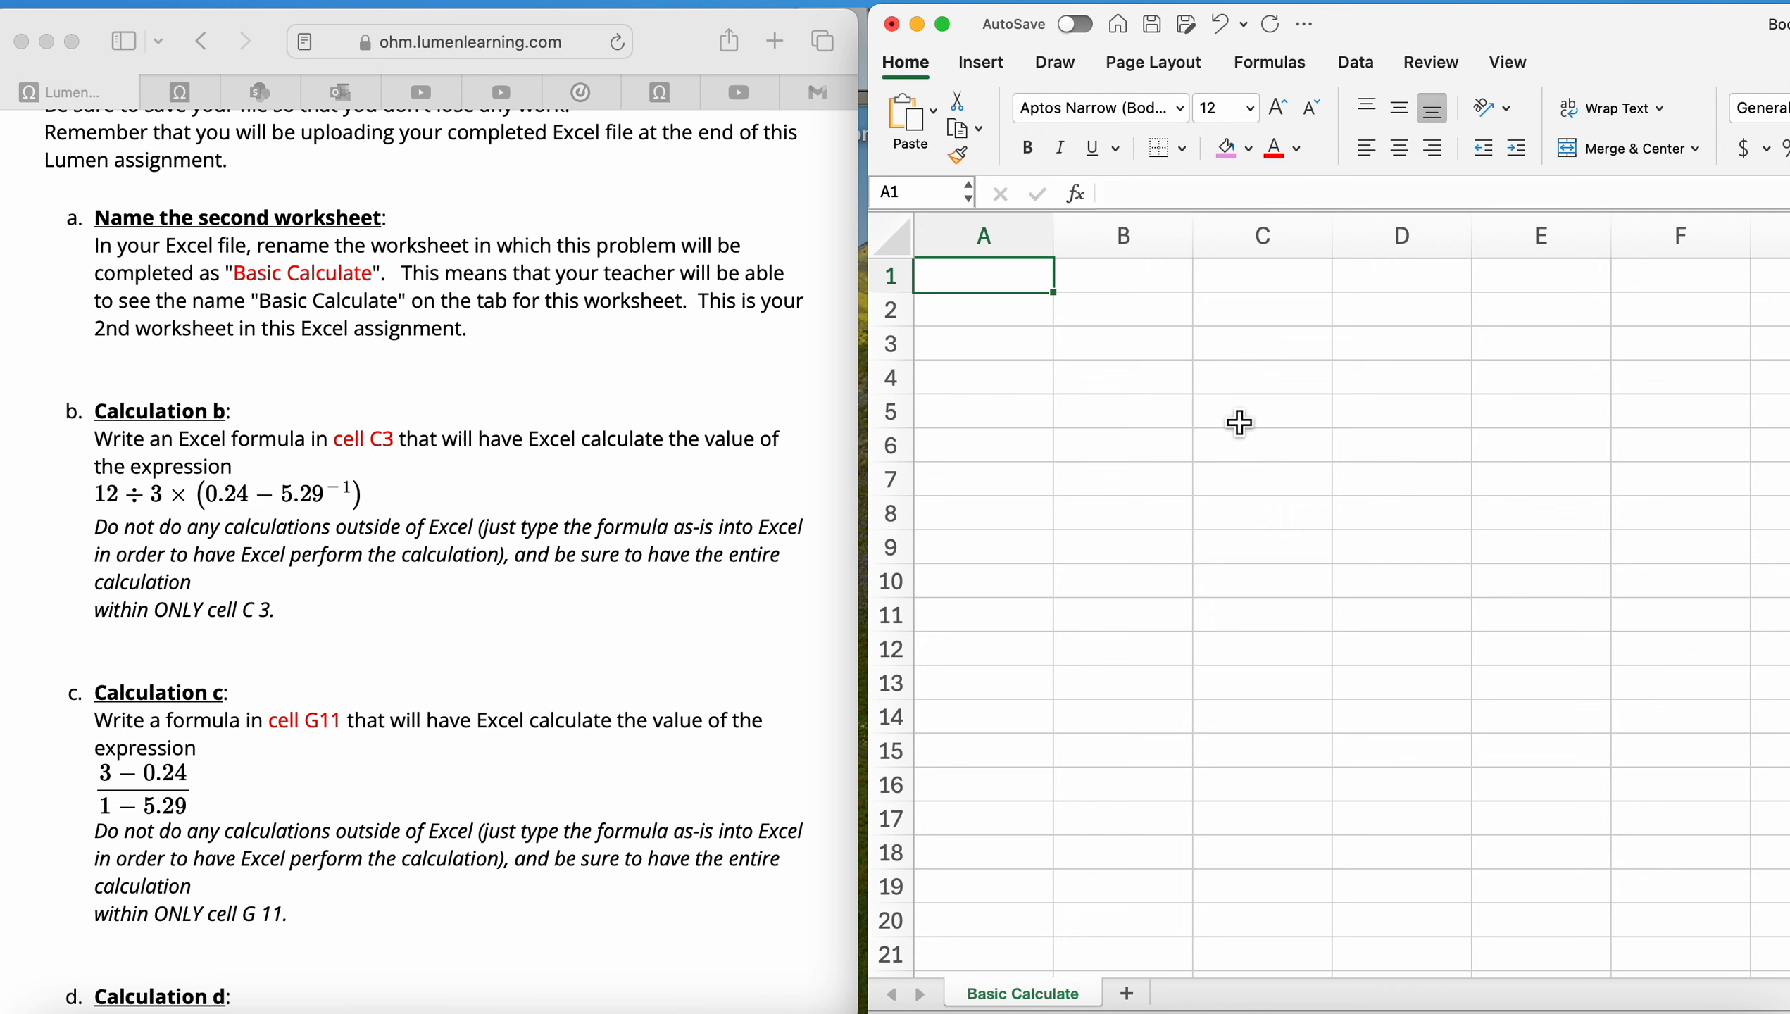
Enter the formula =12/3*(.24-5.29^-1) in cell C3.
left_click(1266, 360)
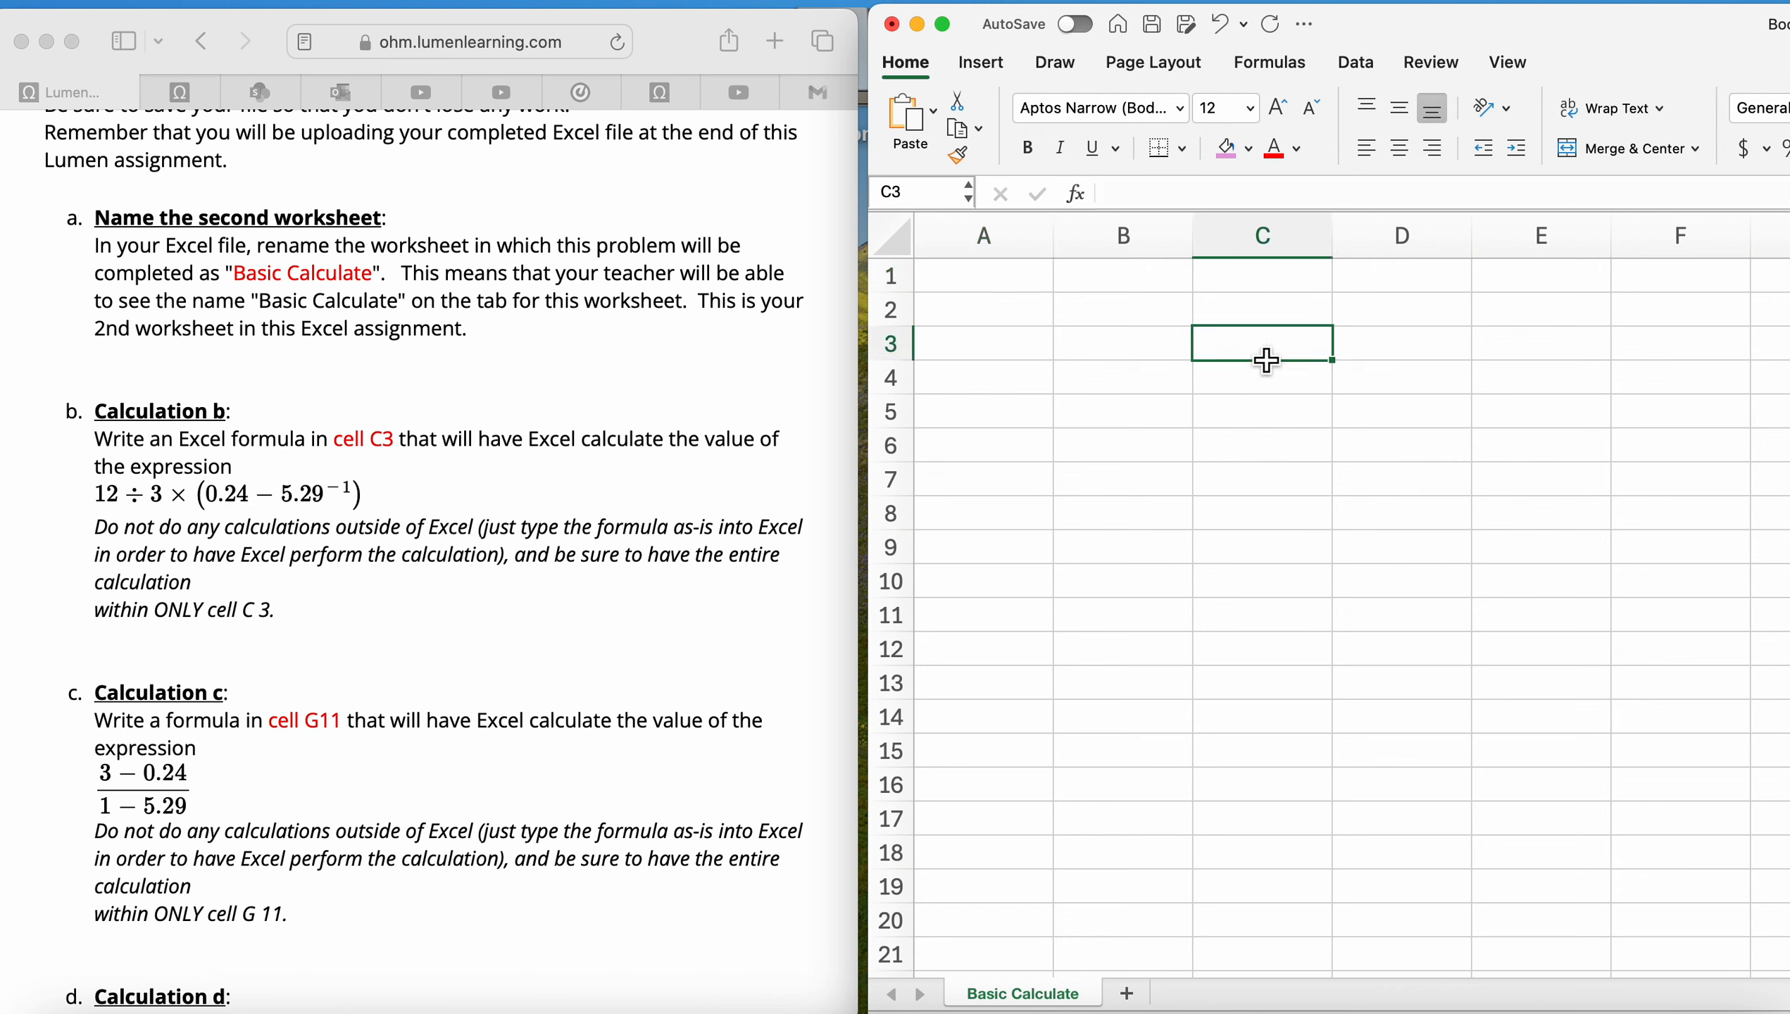
type("=")
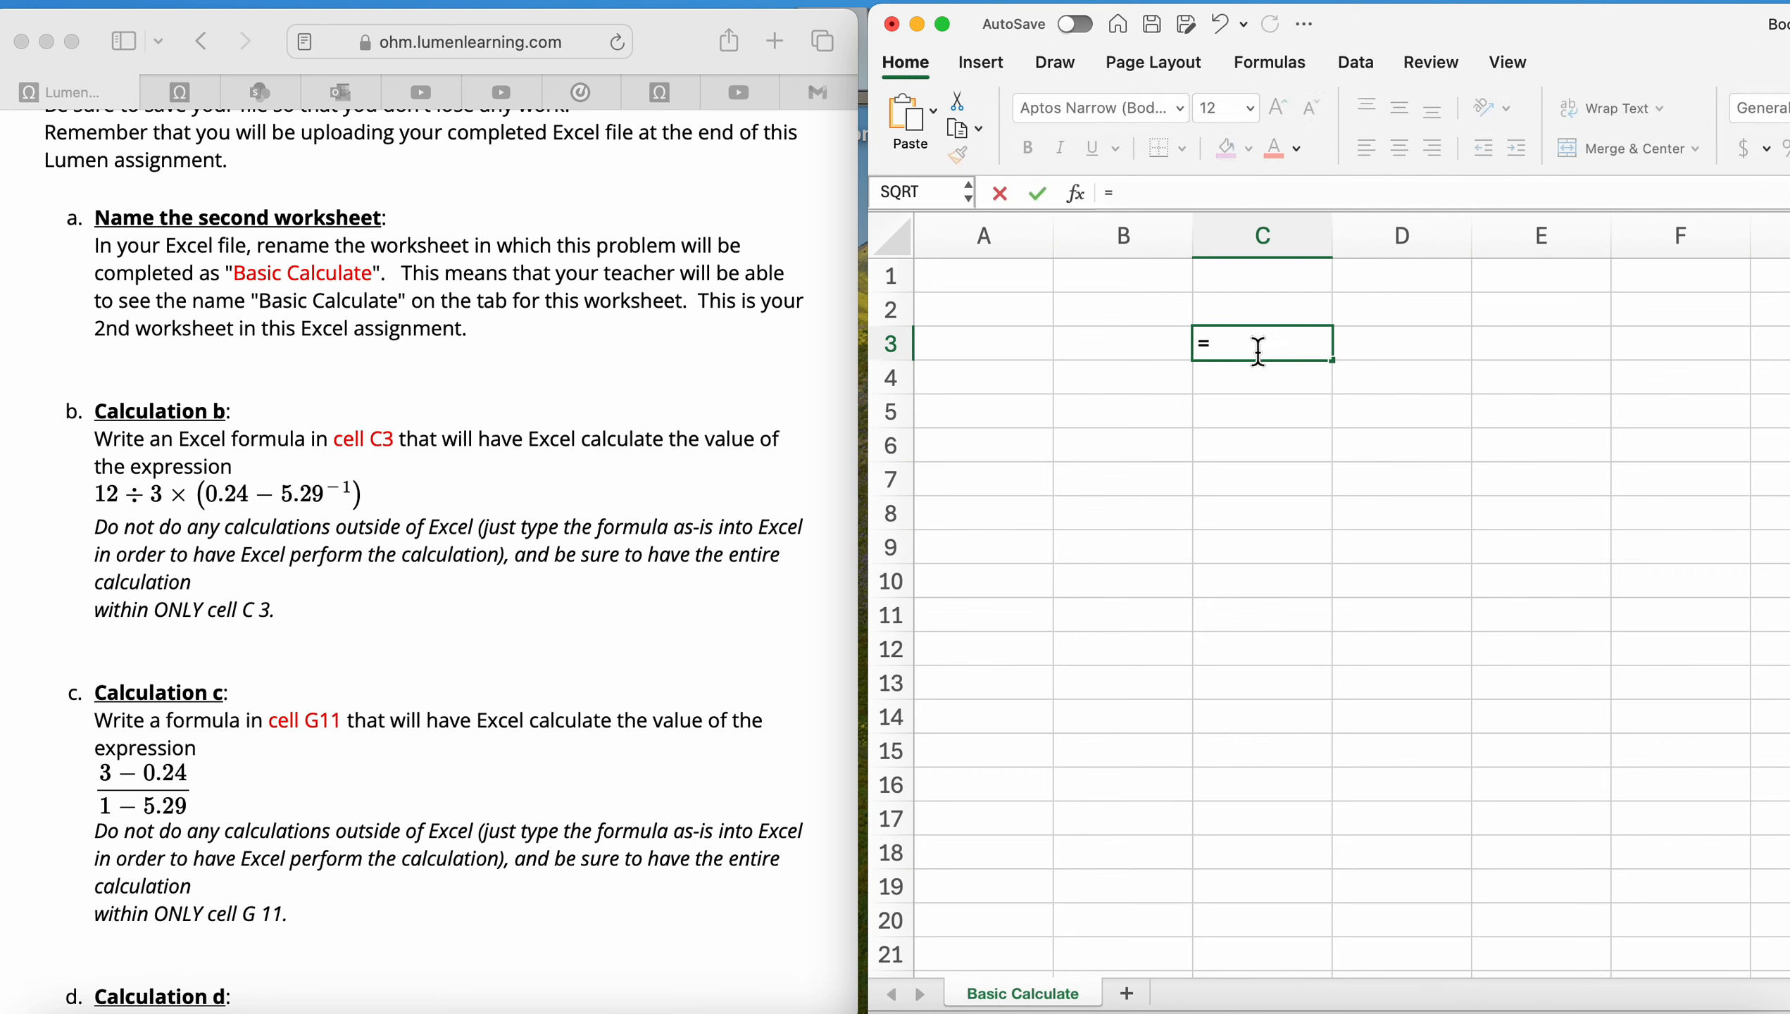
type("12/3*")
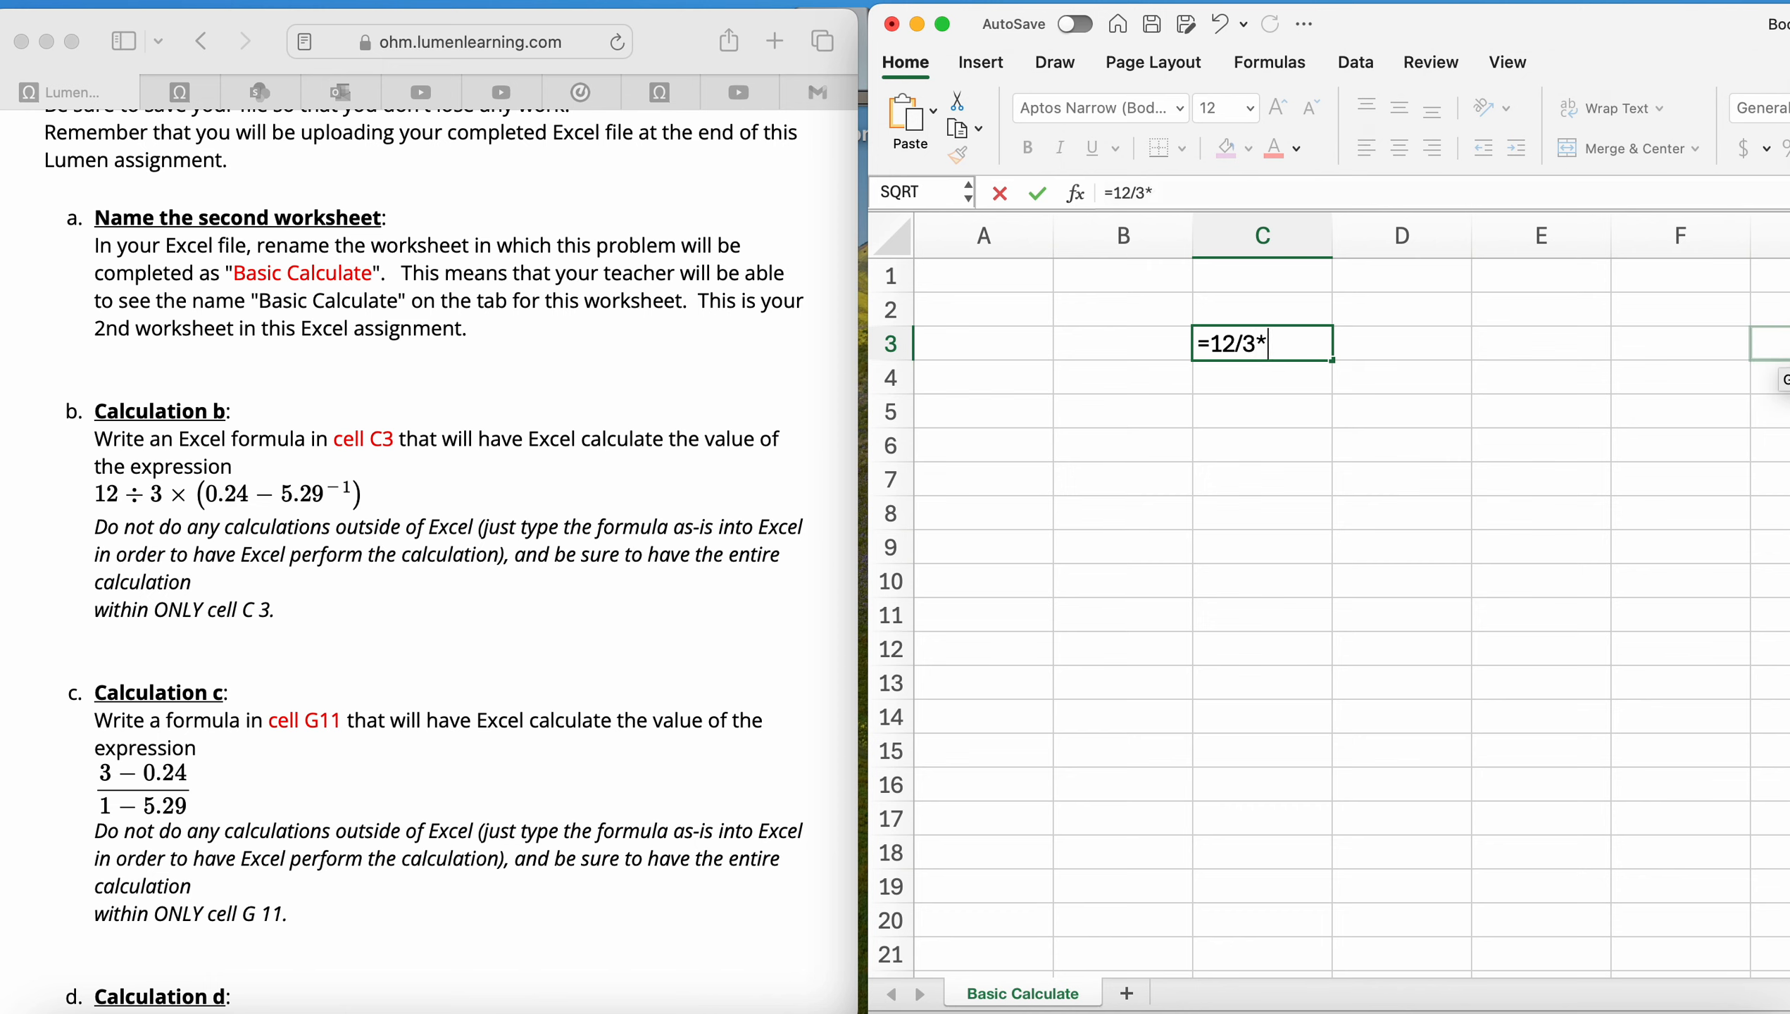
type("(.24-5.2")
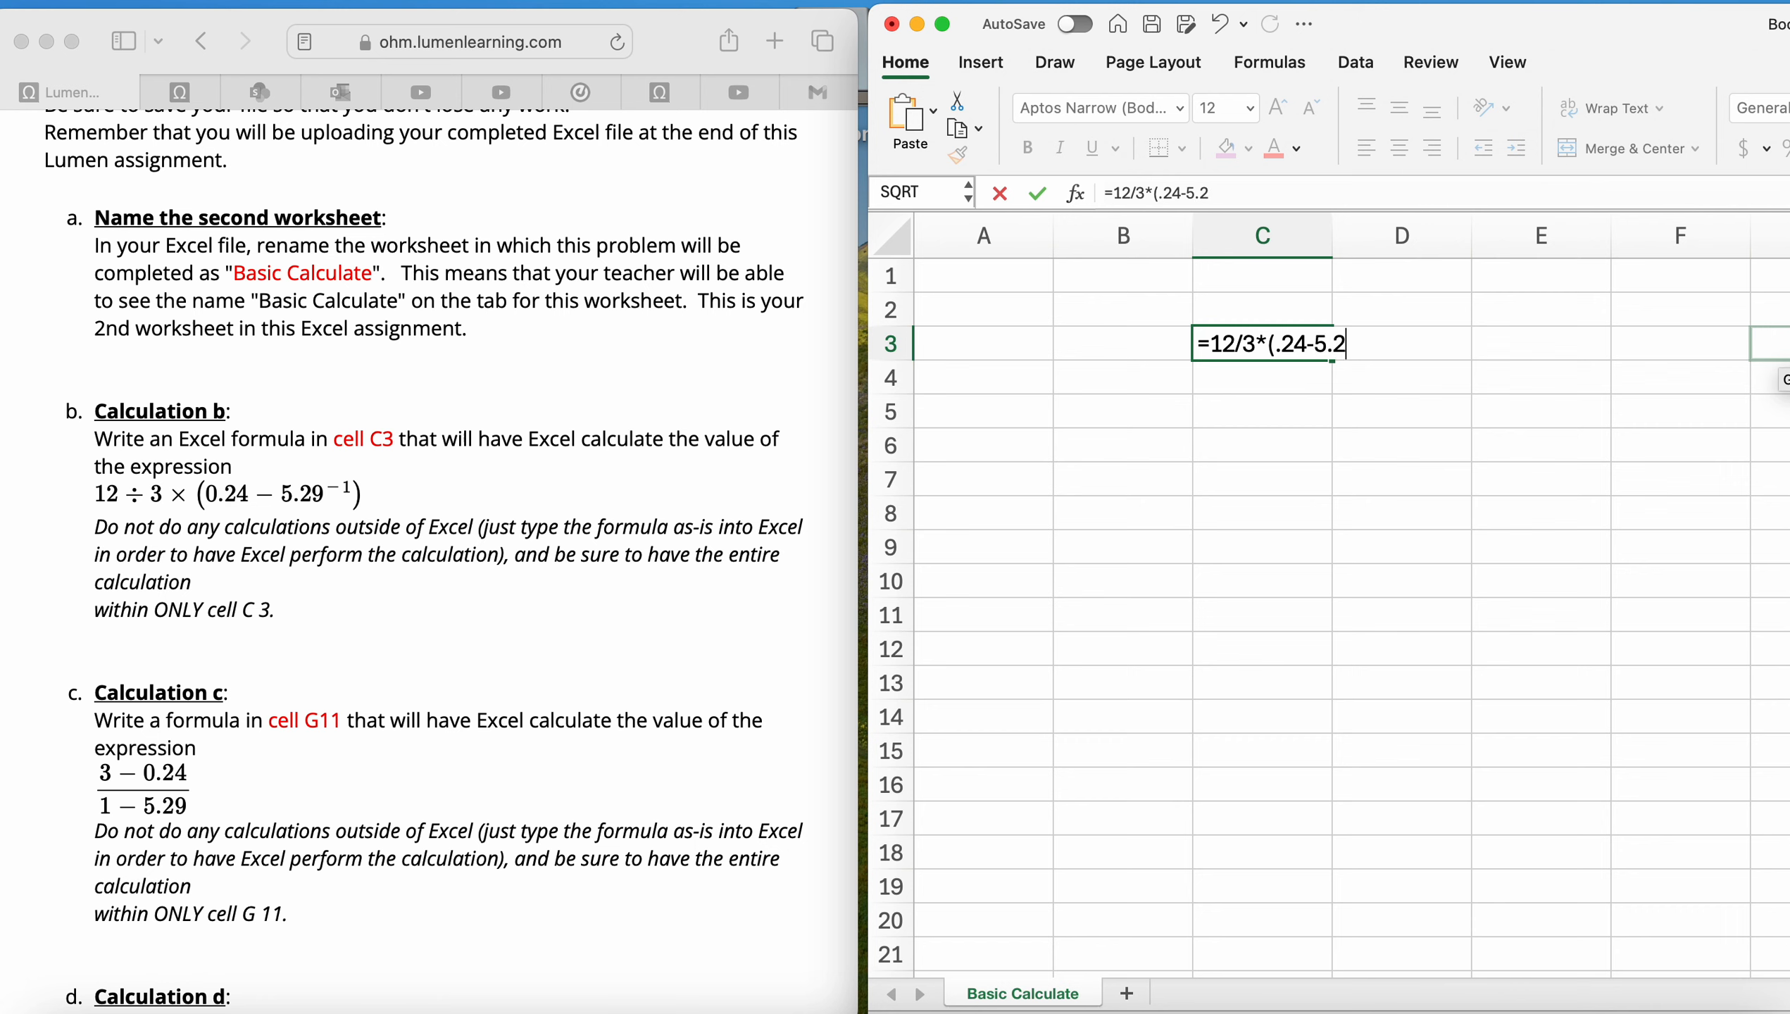
type("9^-1)")
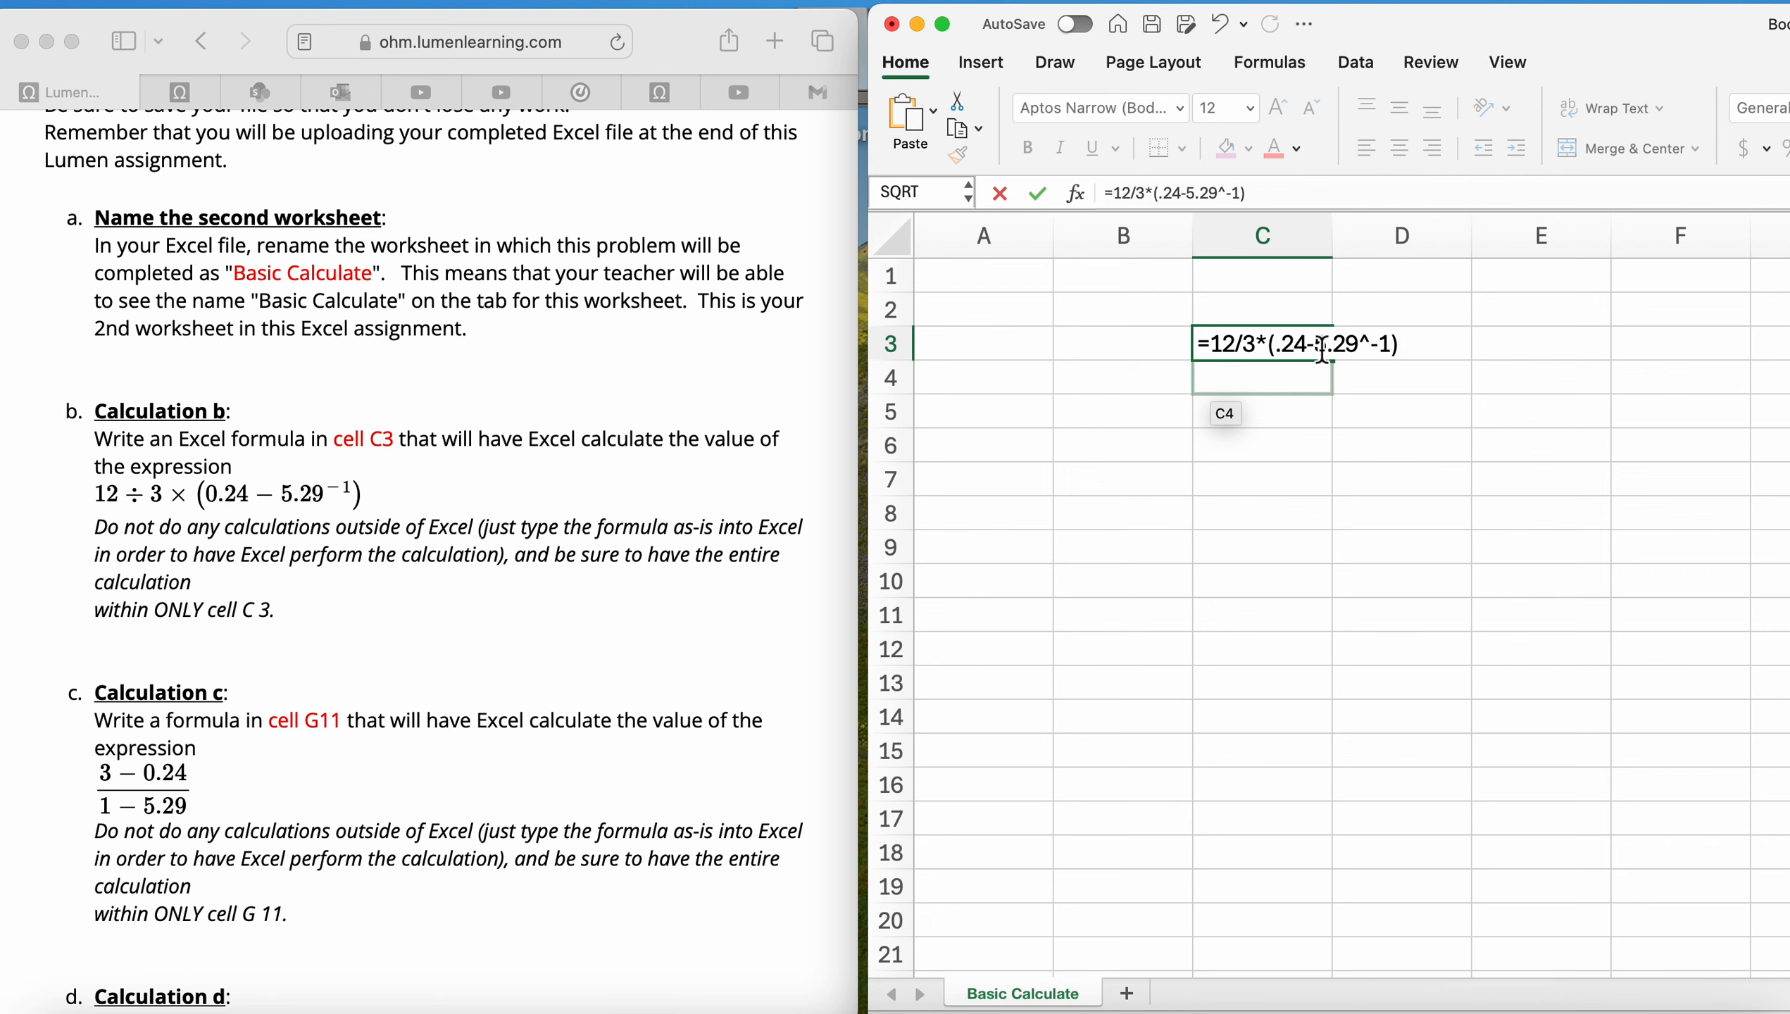
key("Return")
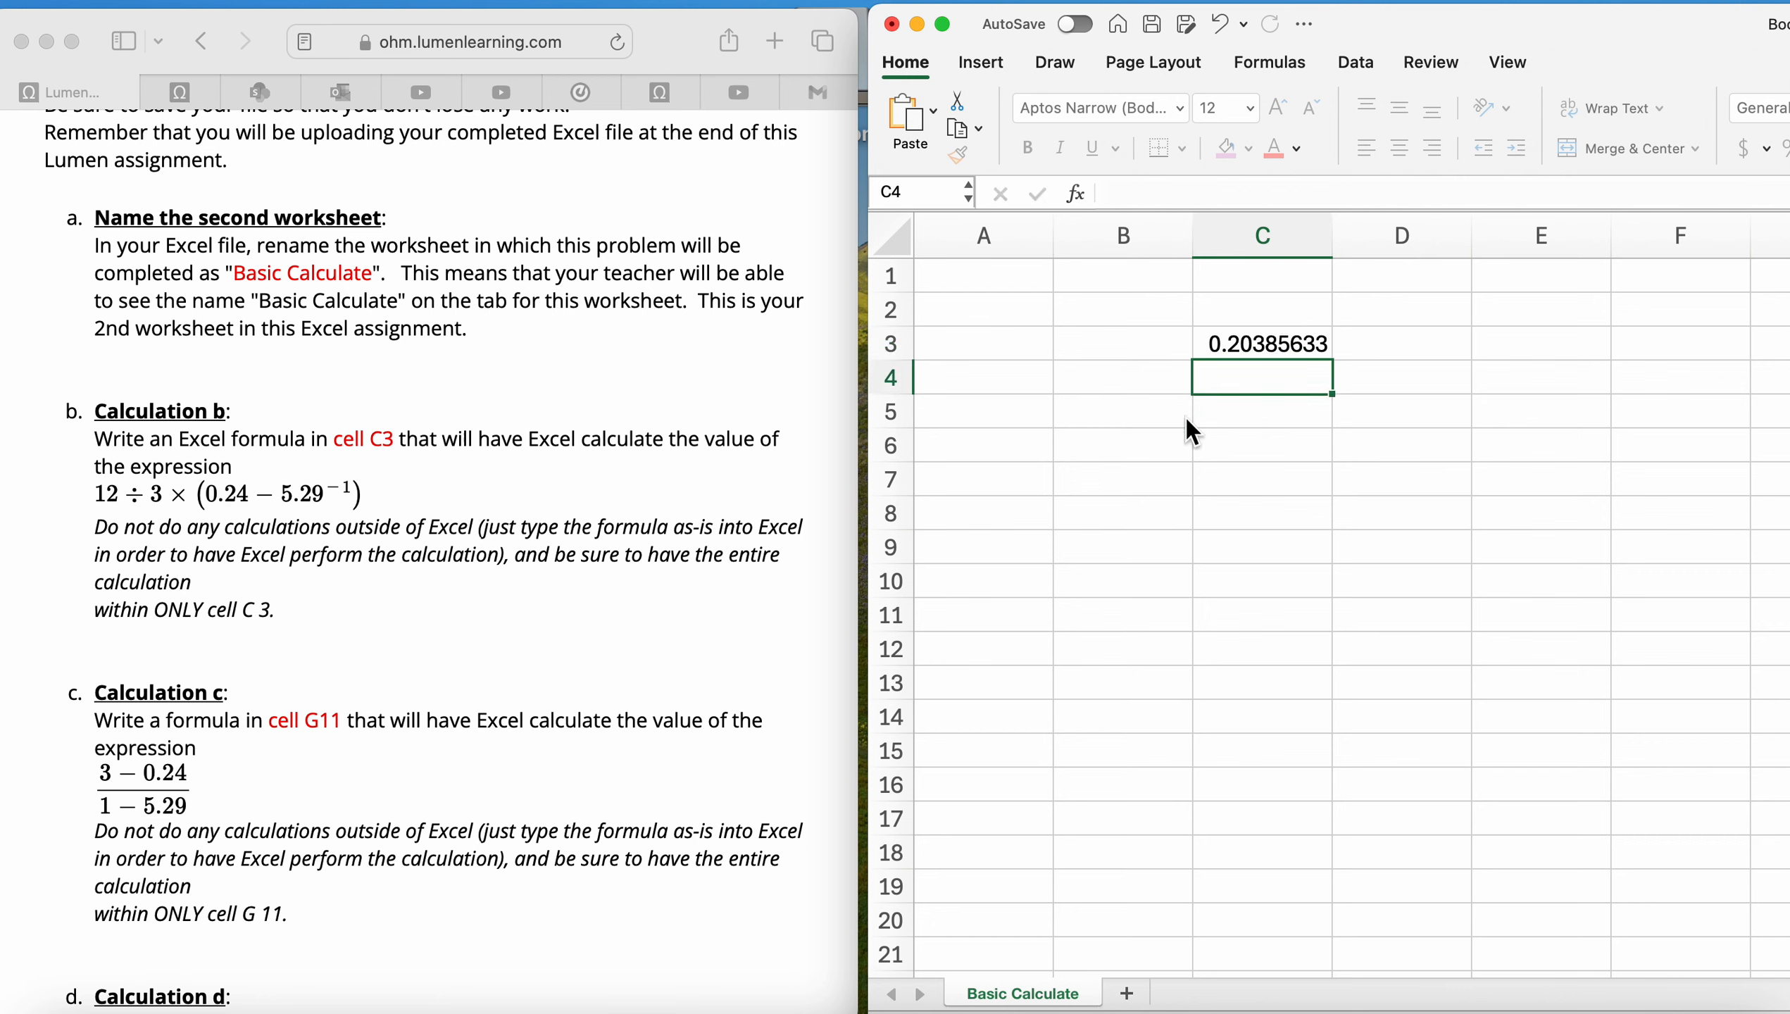
Enter the Calculation c formula =(3-0.24)/(1-5.29) in cell G11.
scroll(494, 709, "down", 3)
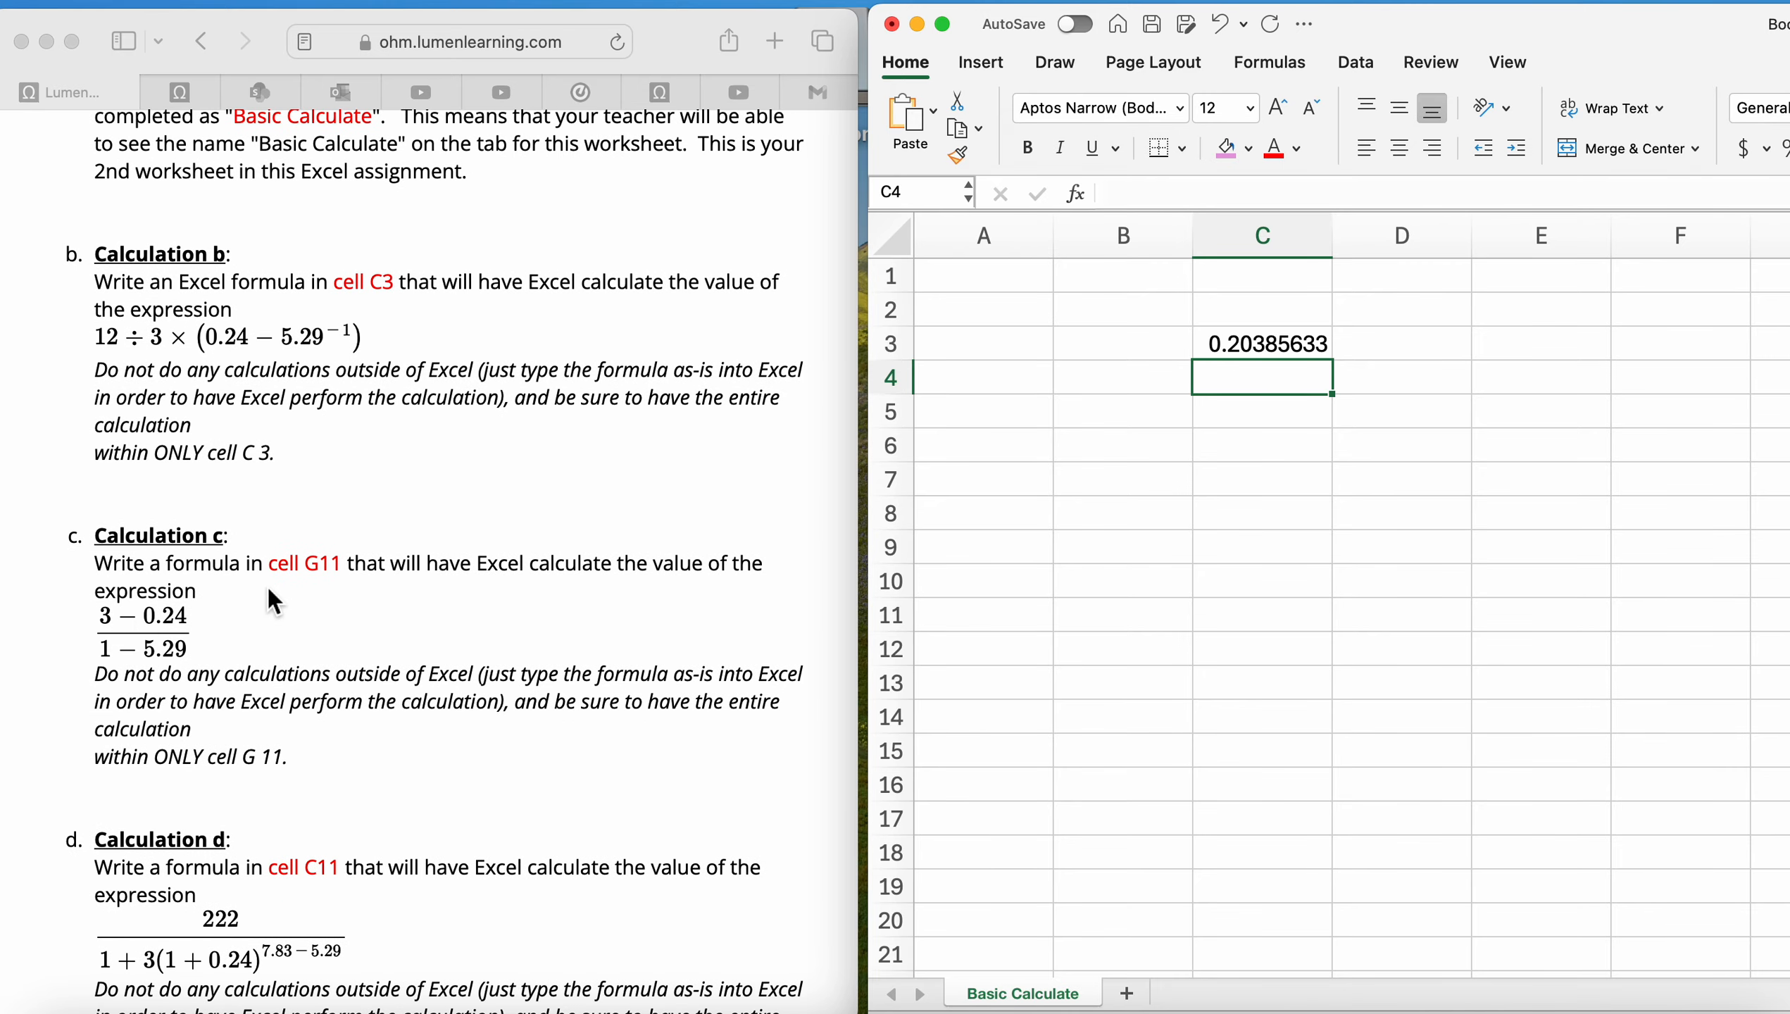
scroll(1687, 515, "right", 2)
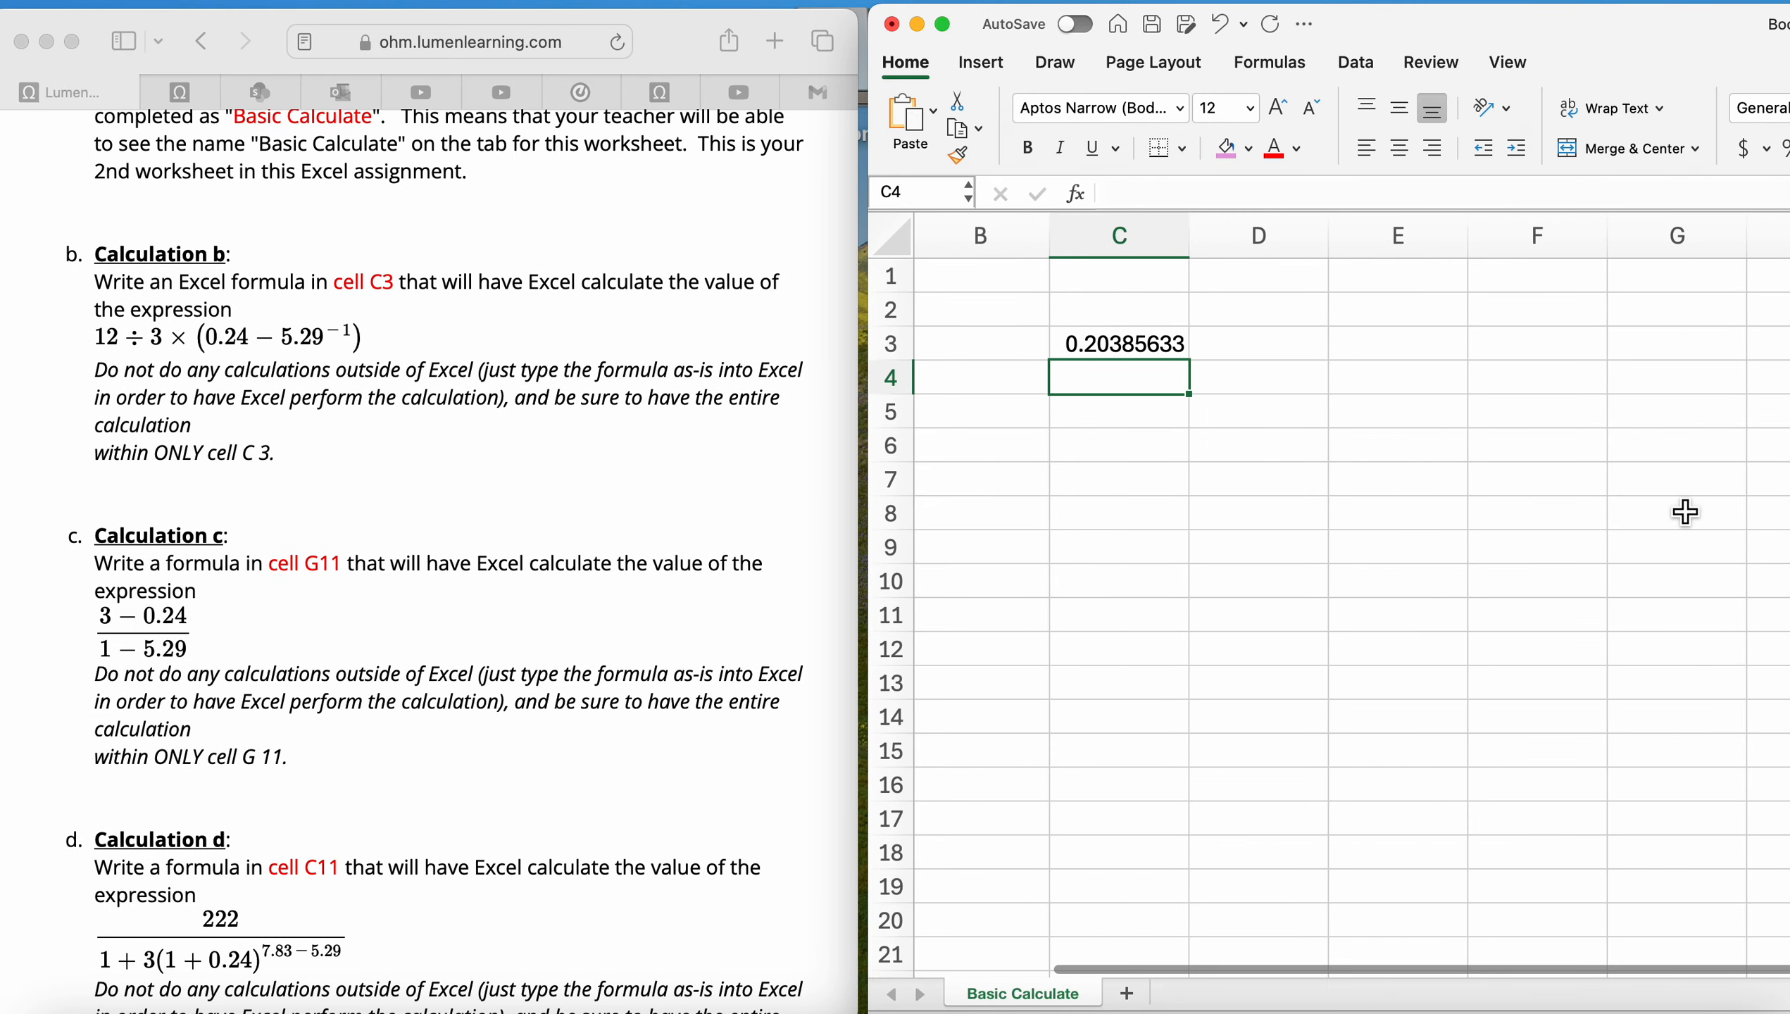
left_click(1699, 625)
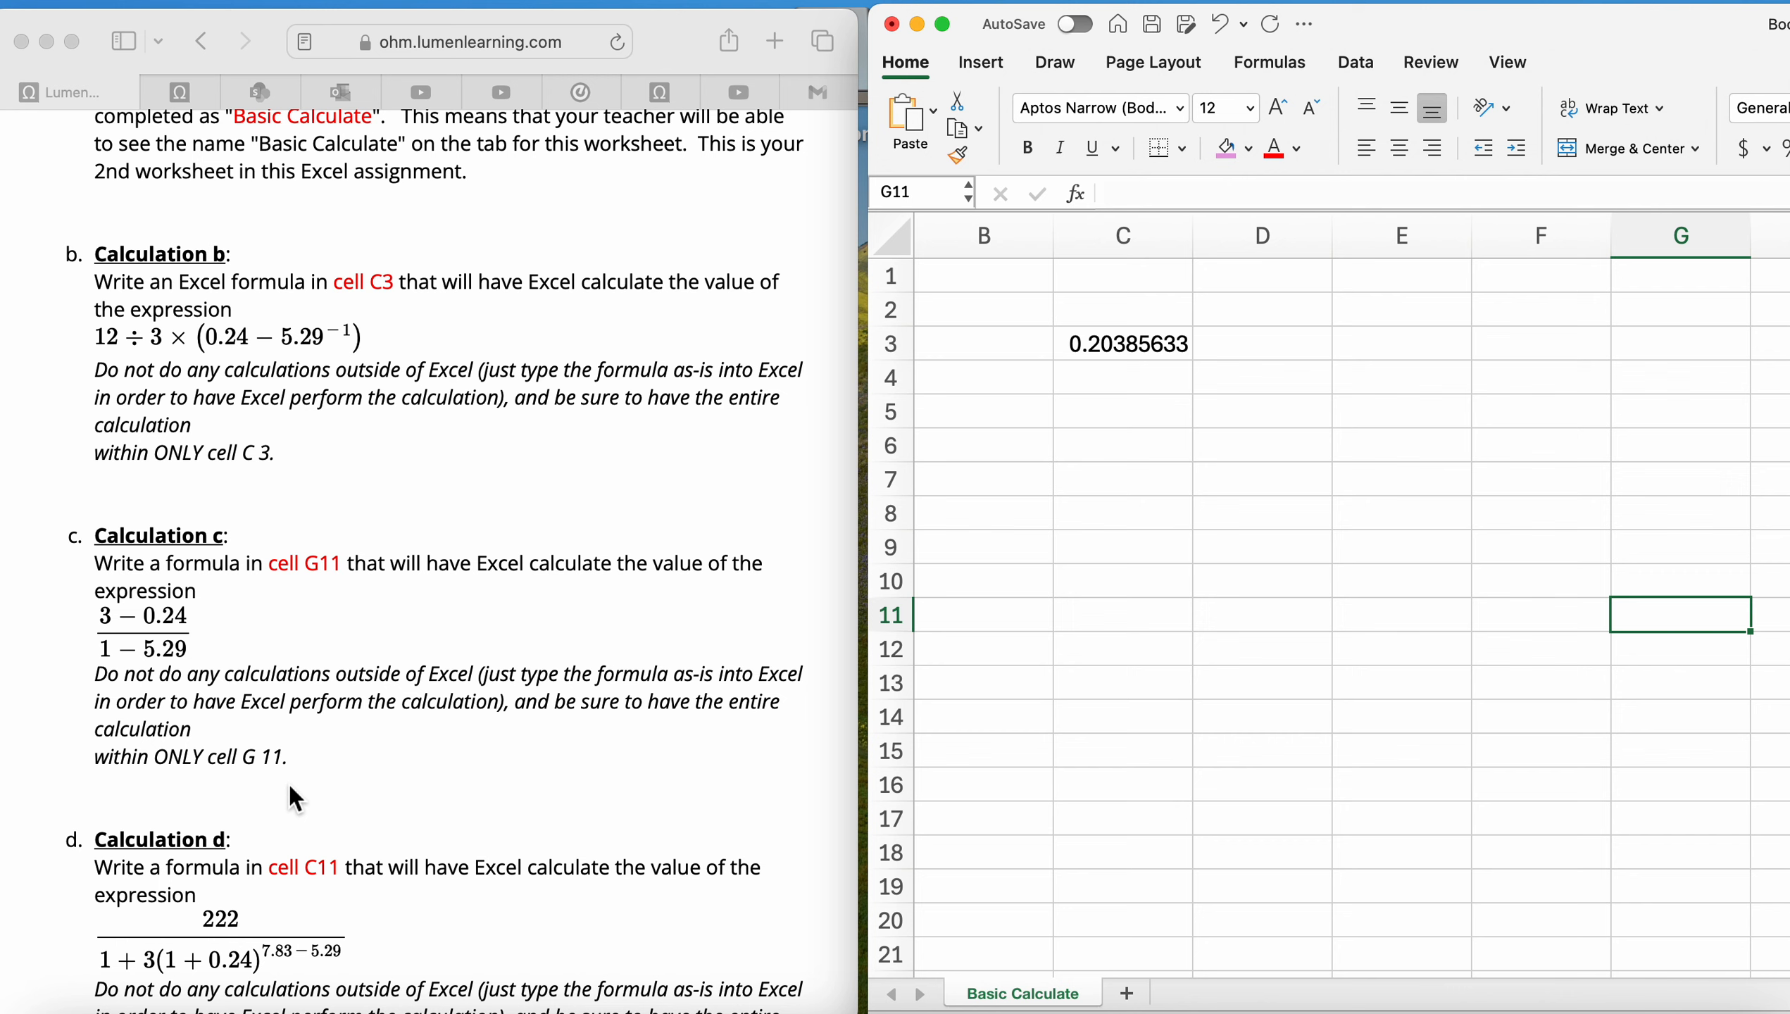
type("=")
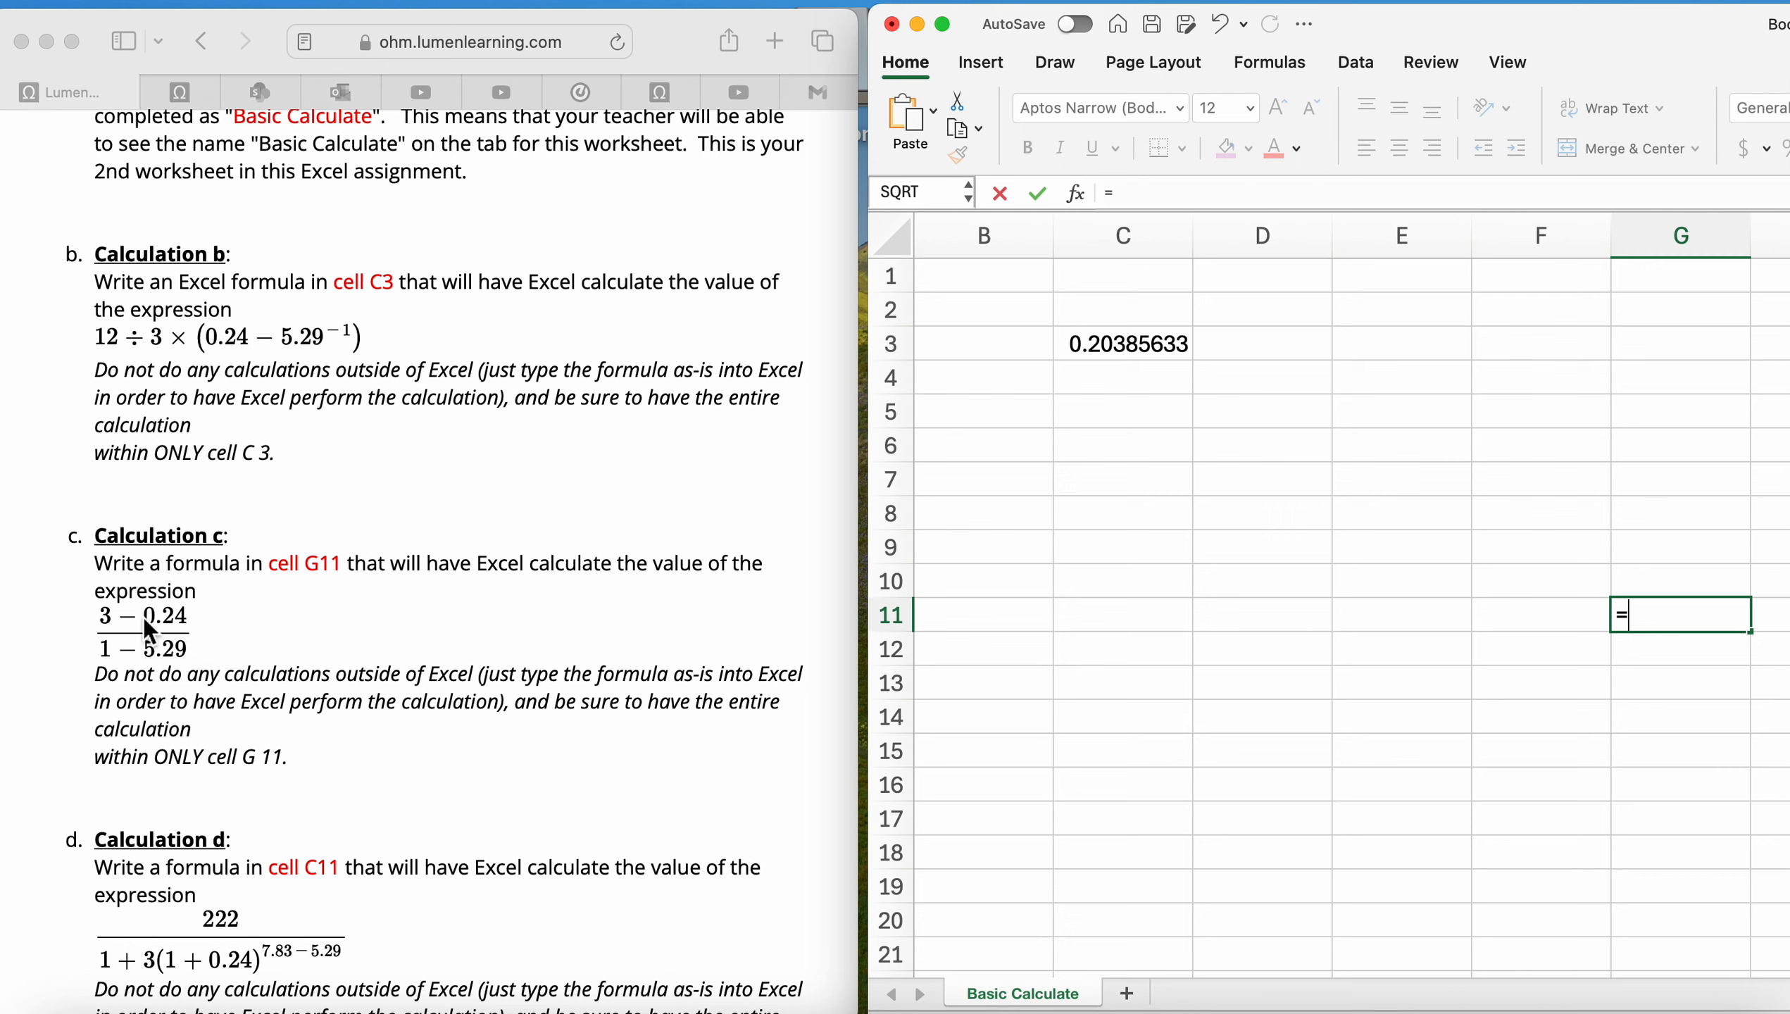
type("(3-0.24)")
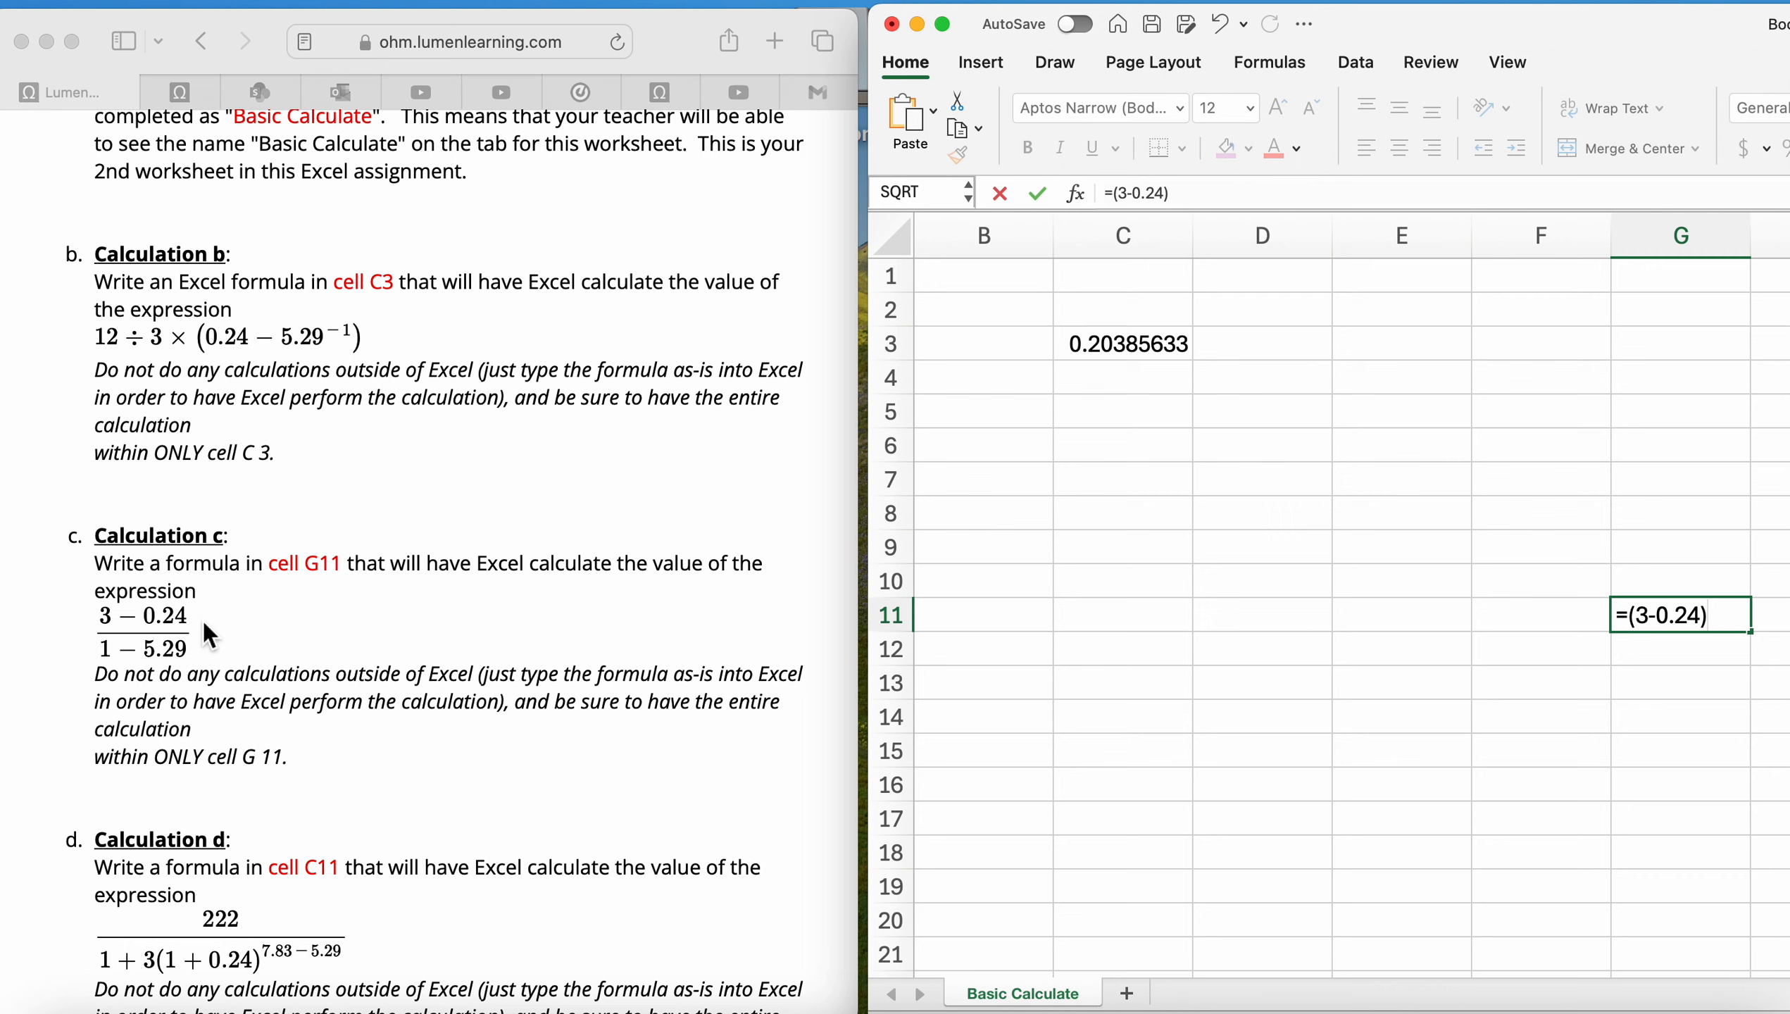
type("/(1-5.29")
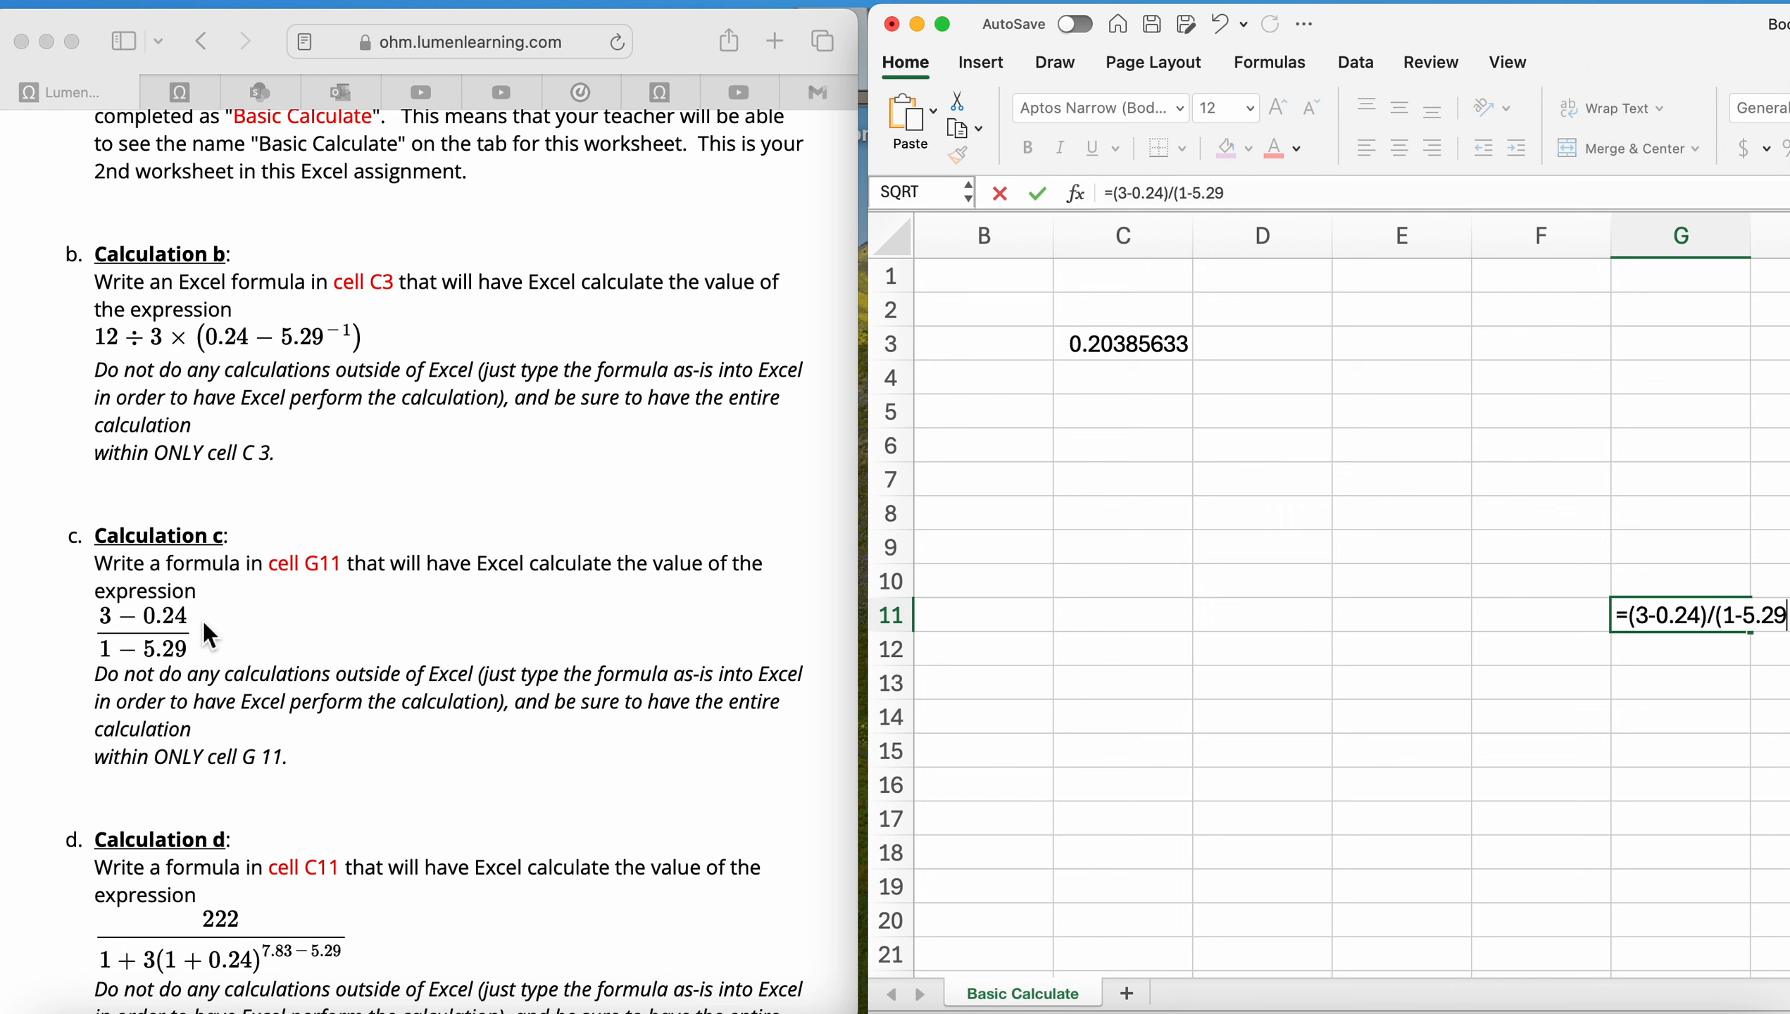
key("Return")
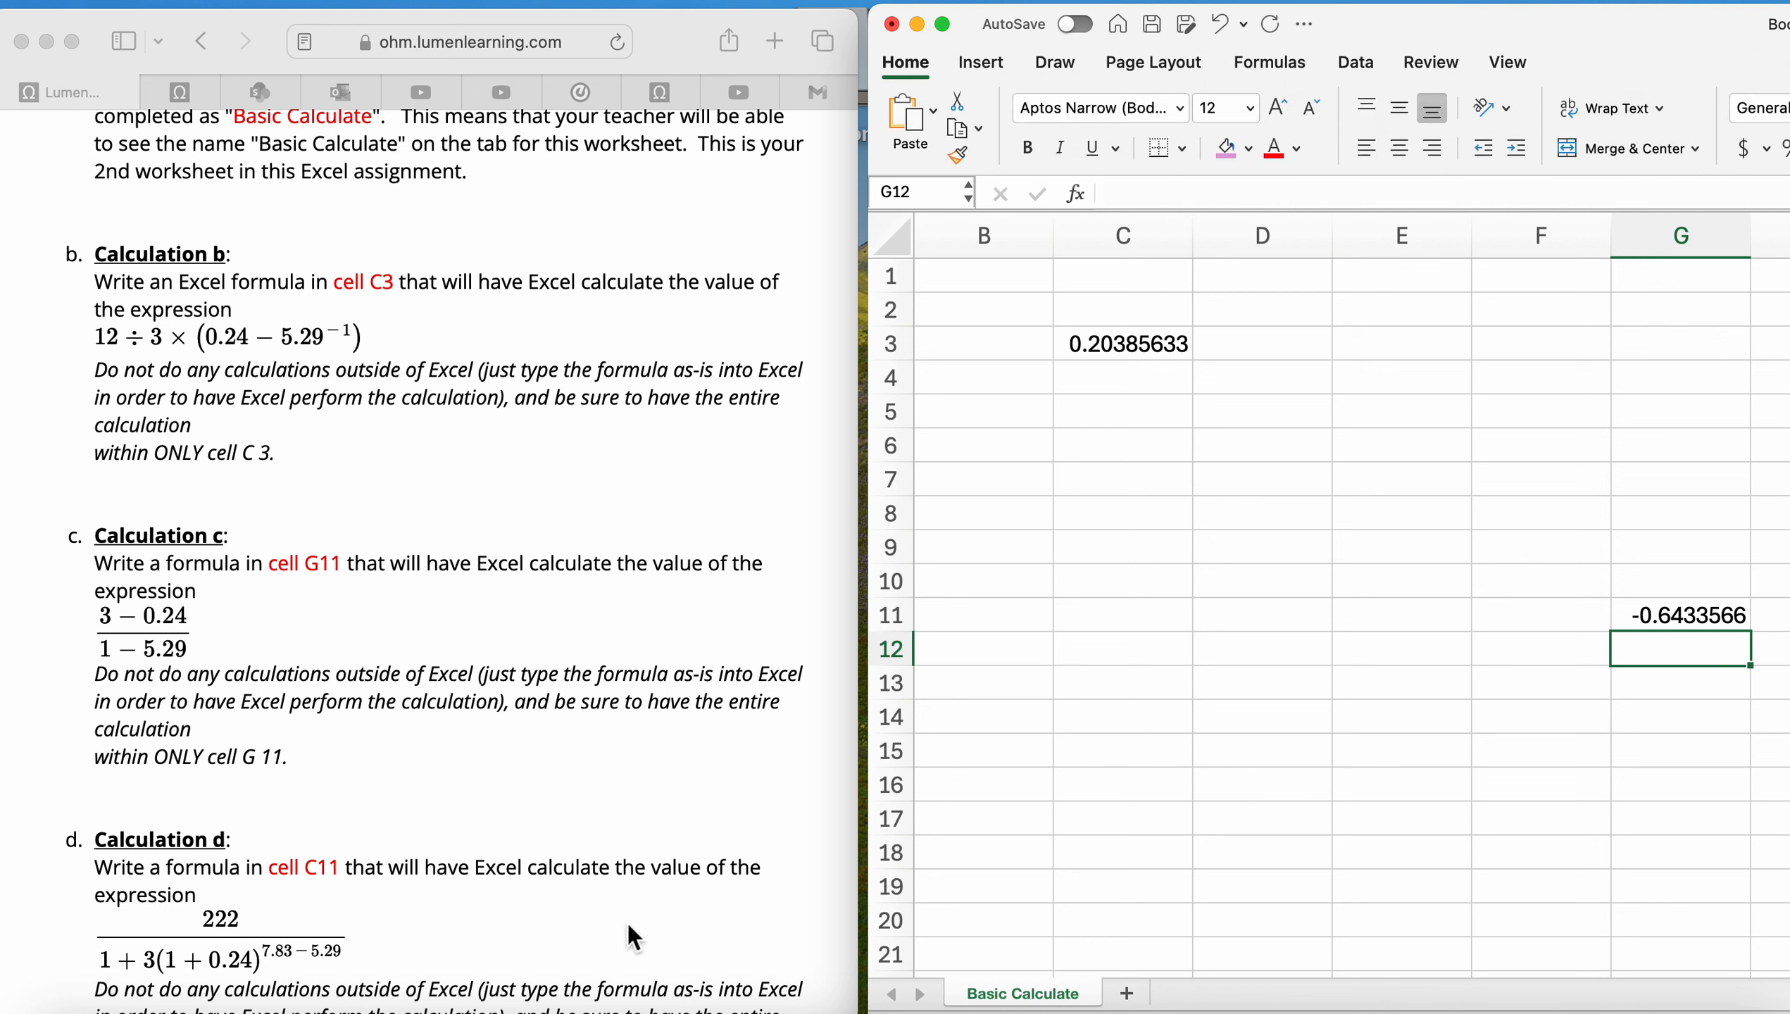
Test the version without parentheses, =3-.24/1-5.29, in cell G12 and clear that cell.
type("=3-")
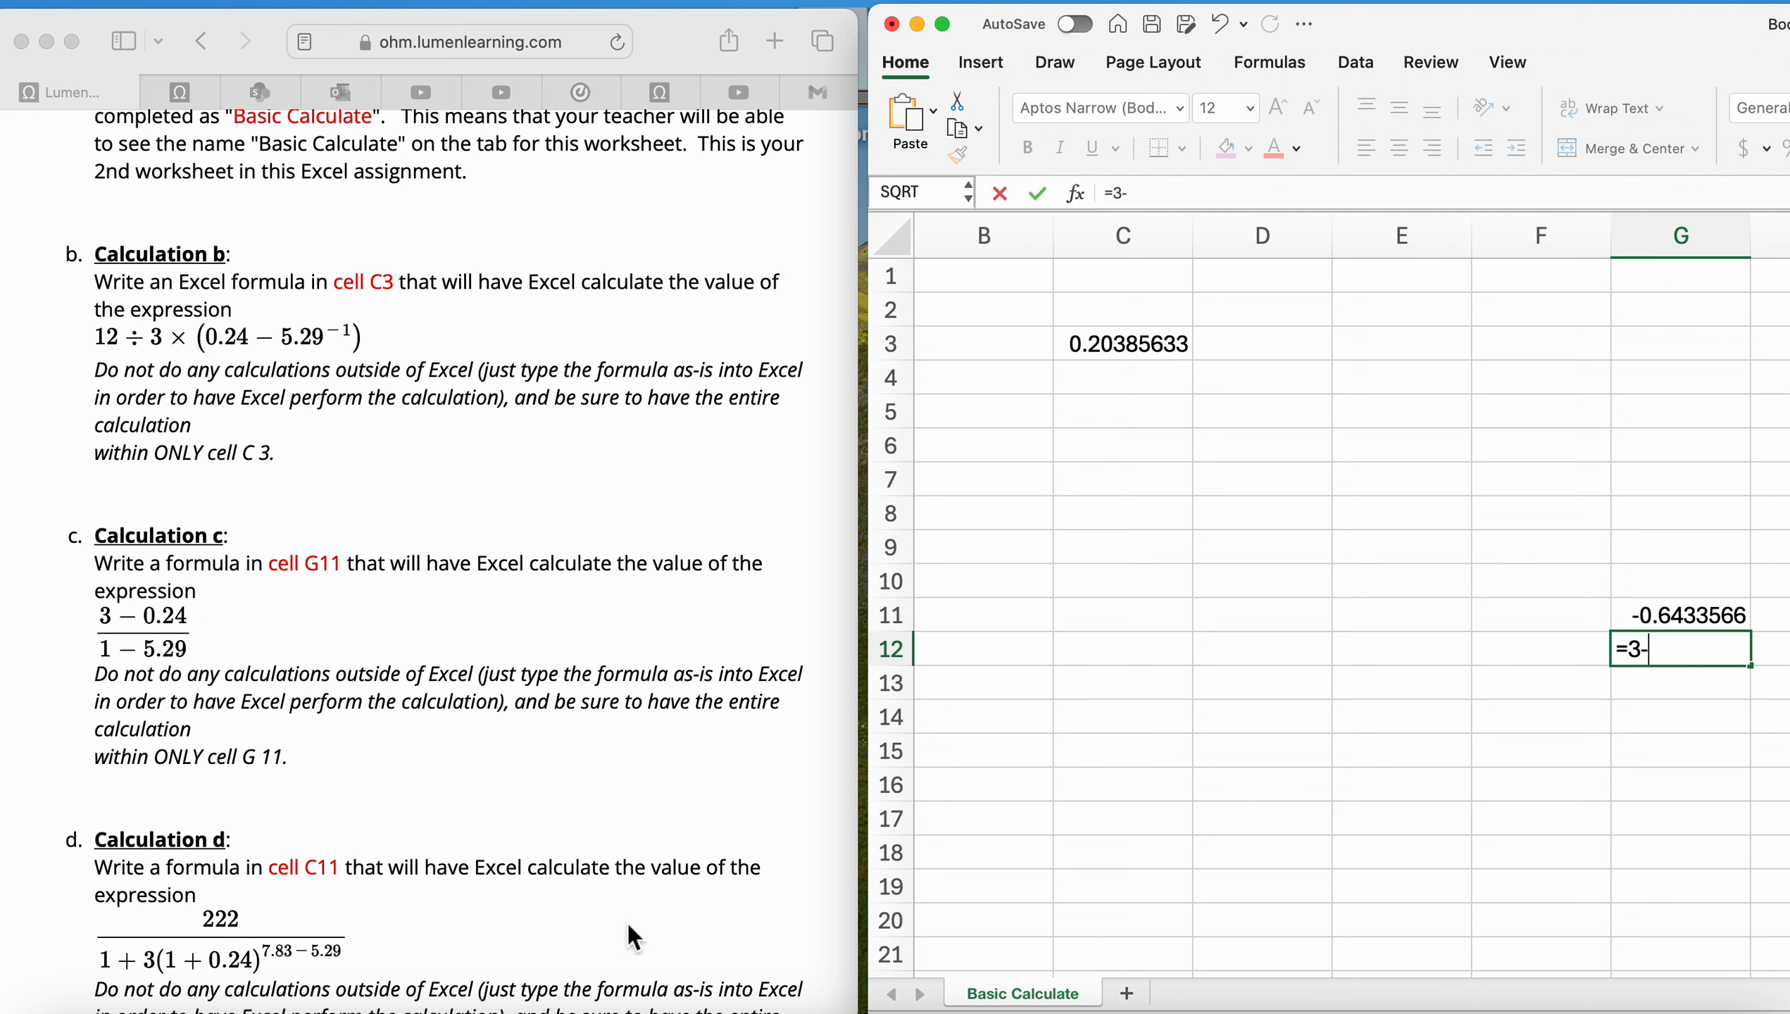
type(".24/1-5.29")
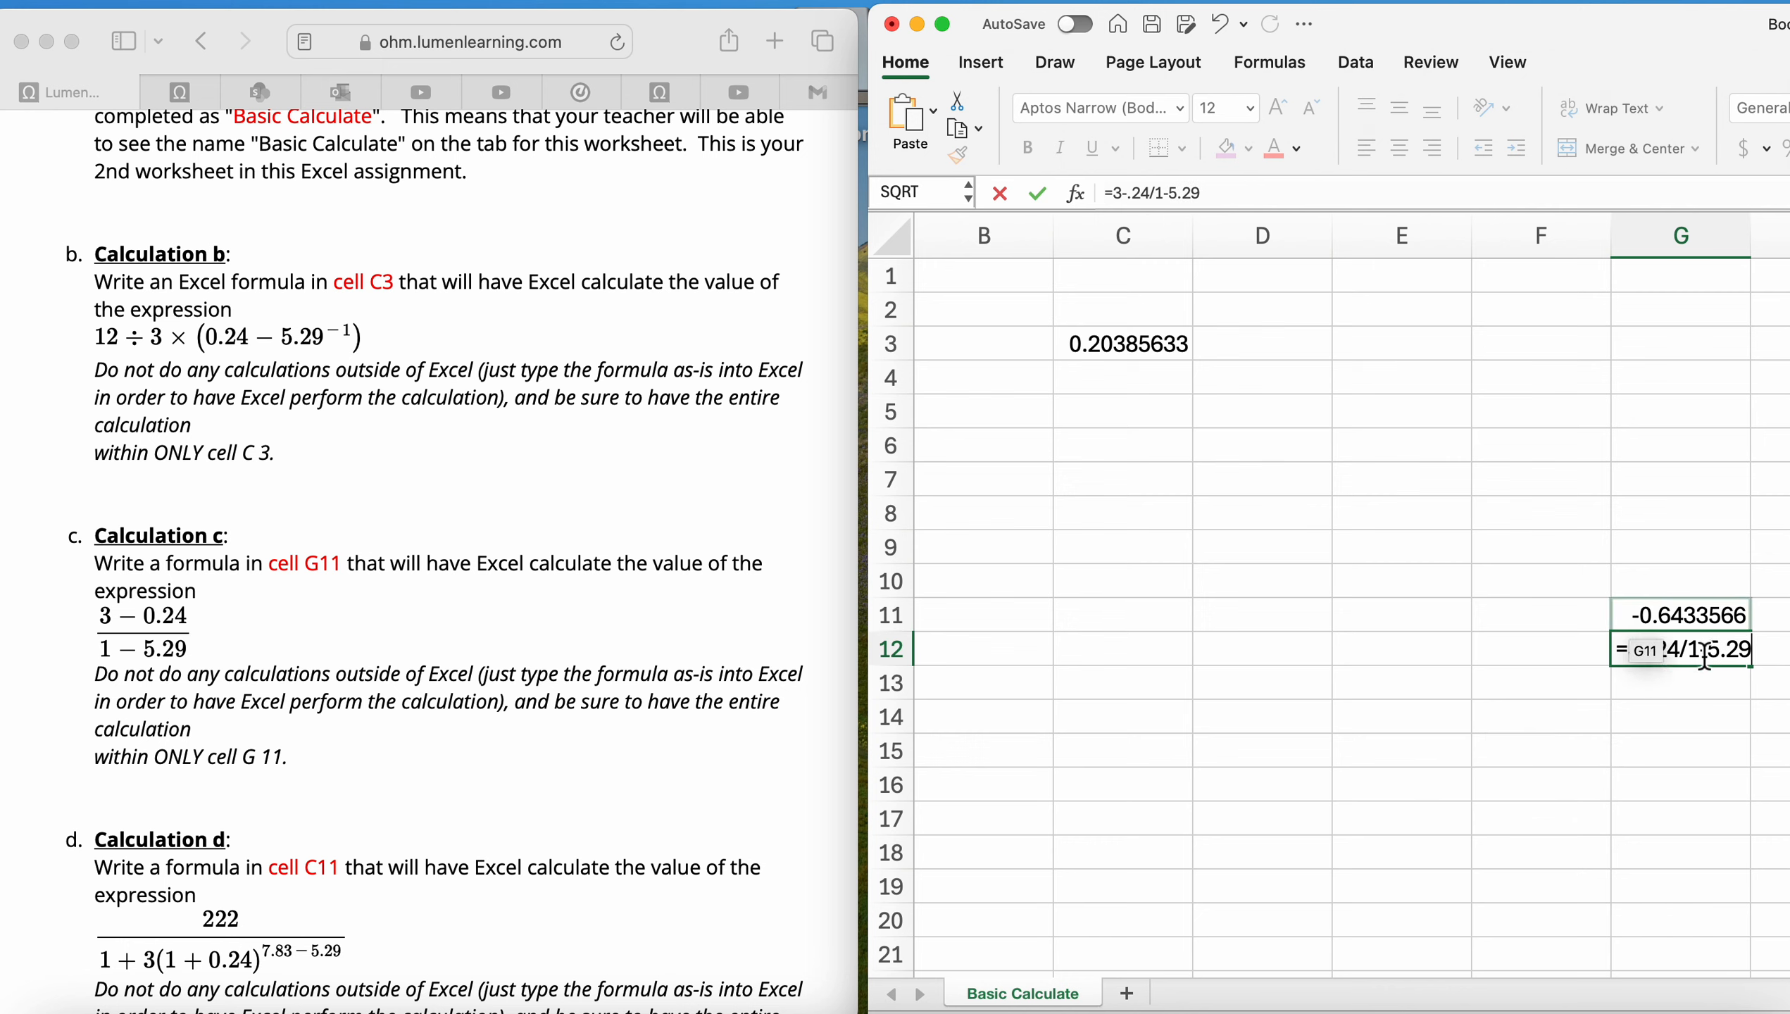
key("Return")
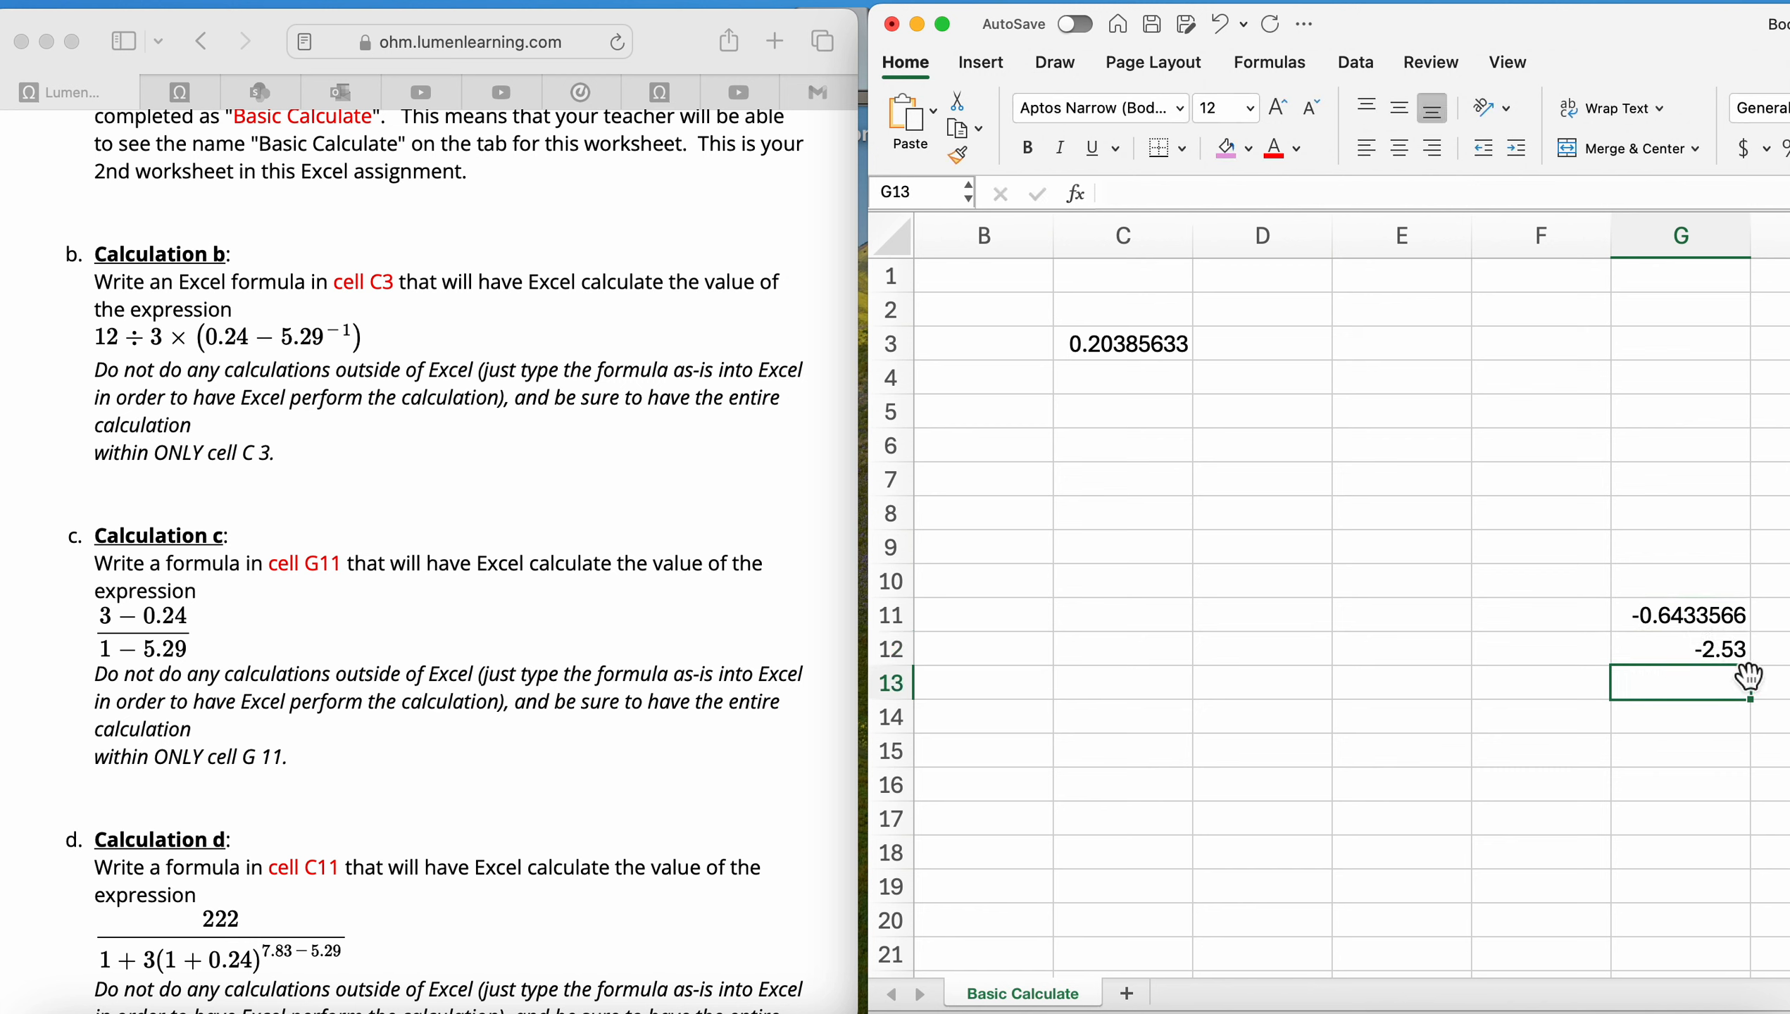
left_click(1736, 657)
key("Delete")
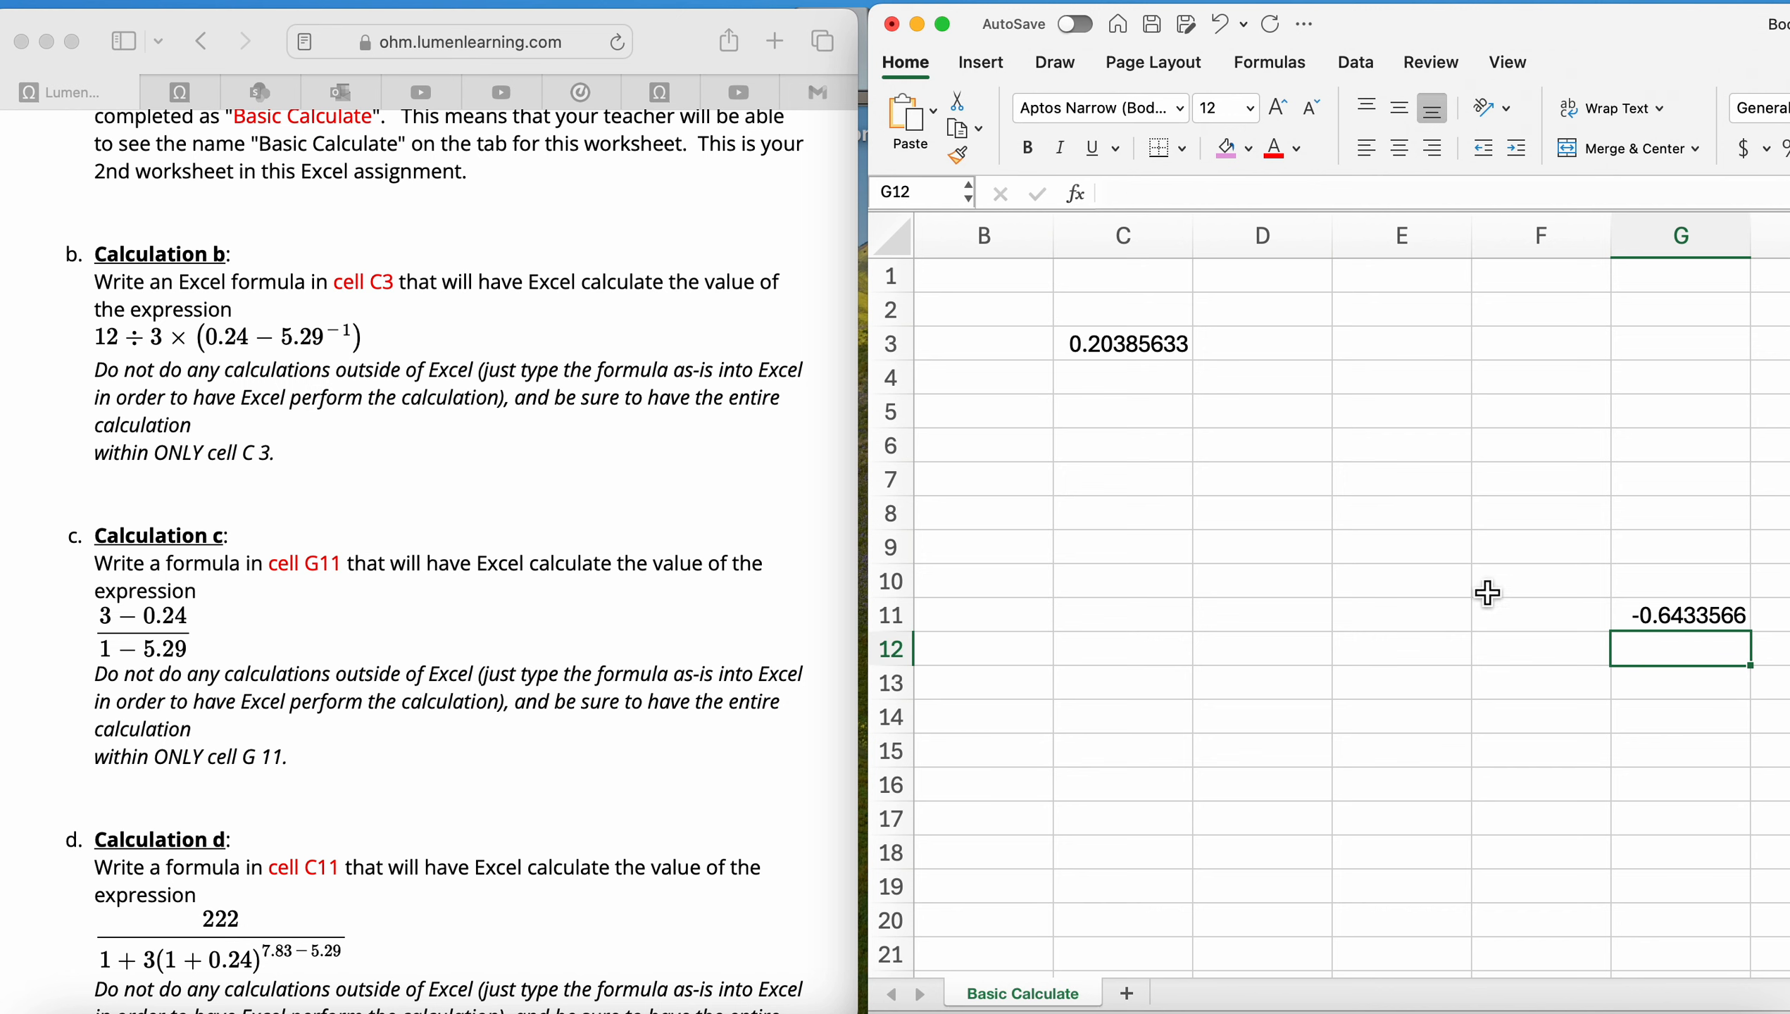
Enter the Calculation d formula =222/(1+3*(1+0.24)^(7.83-5.20)) in cell C11, accept the closing-parenthesis correction, and check the stored formula.
scroll(454, 724, "down", 5)
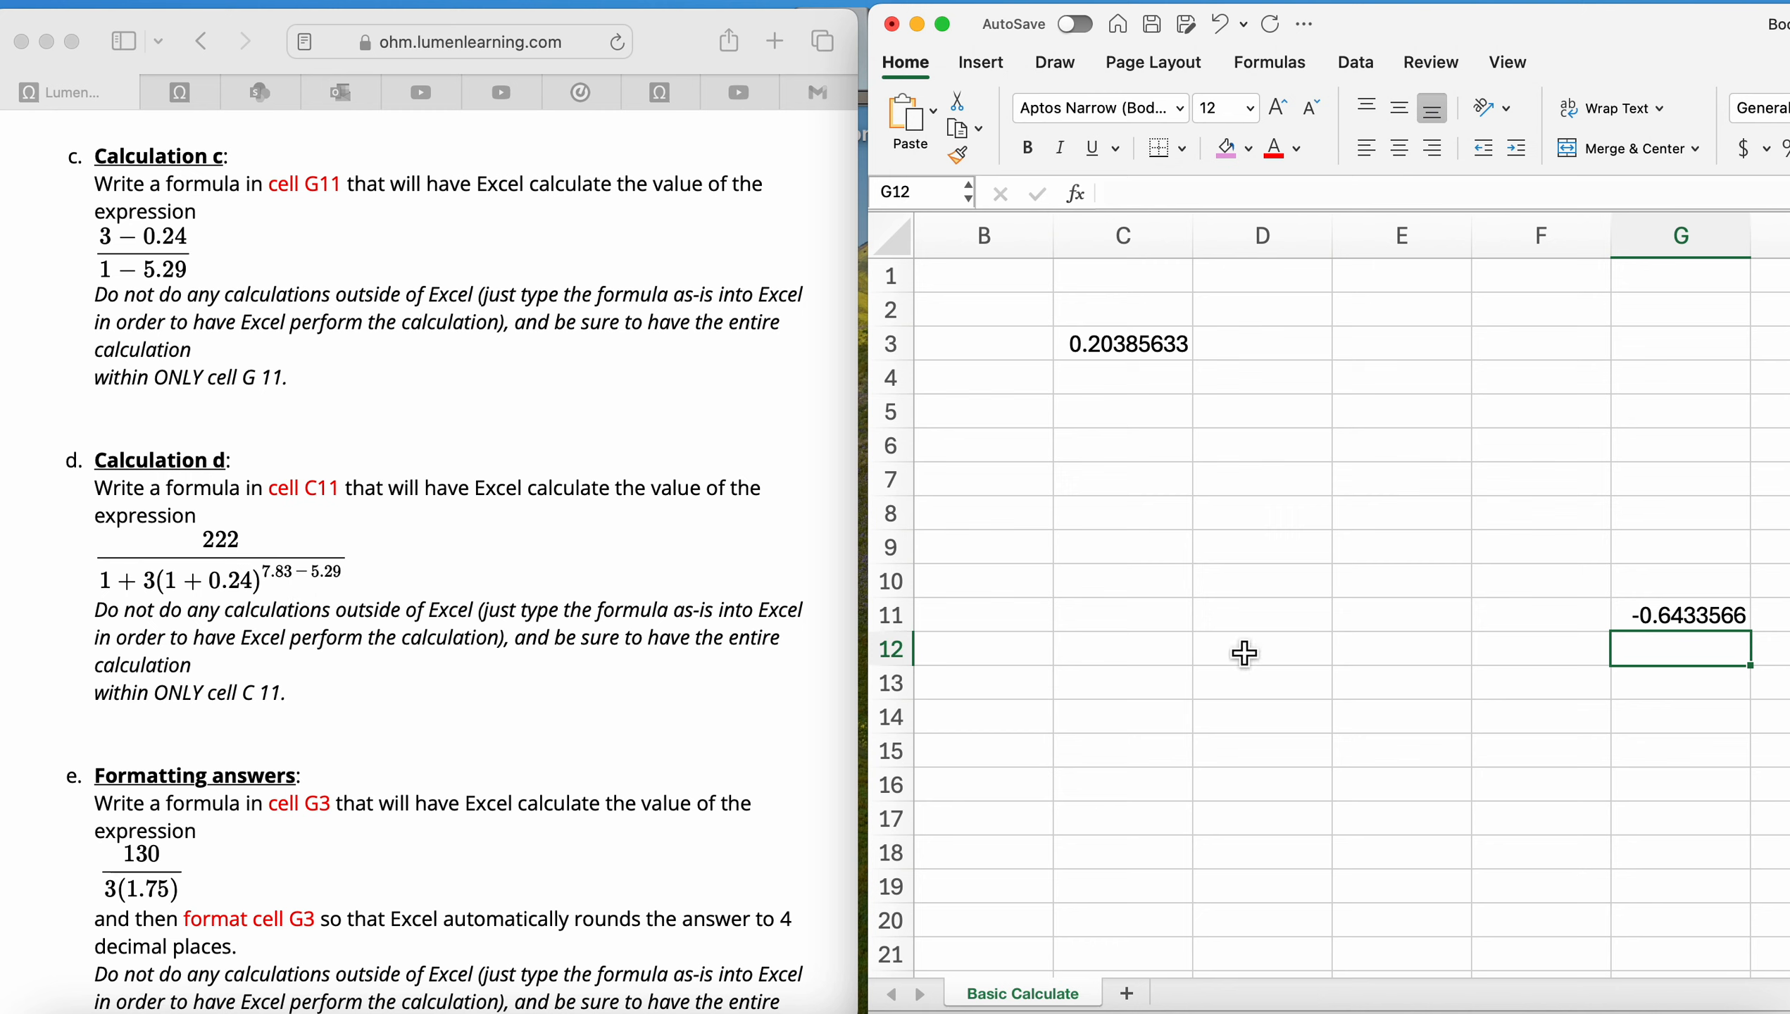
left_click(1146, 626)
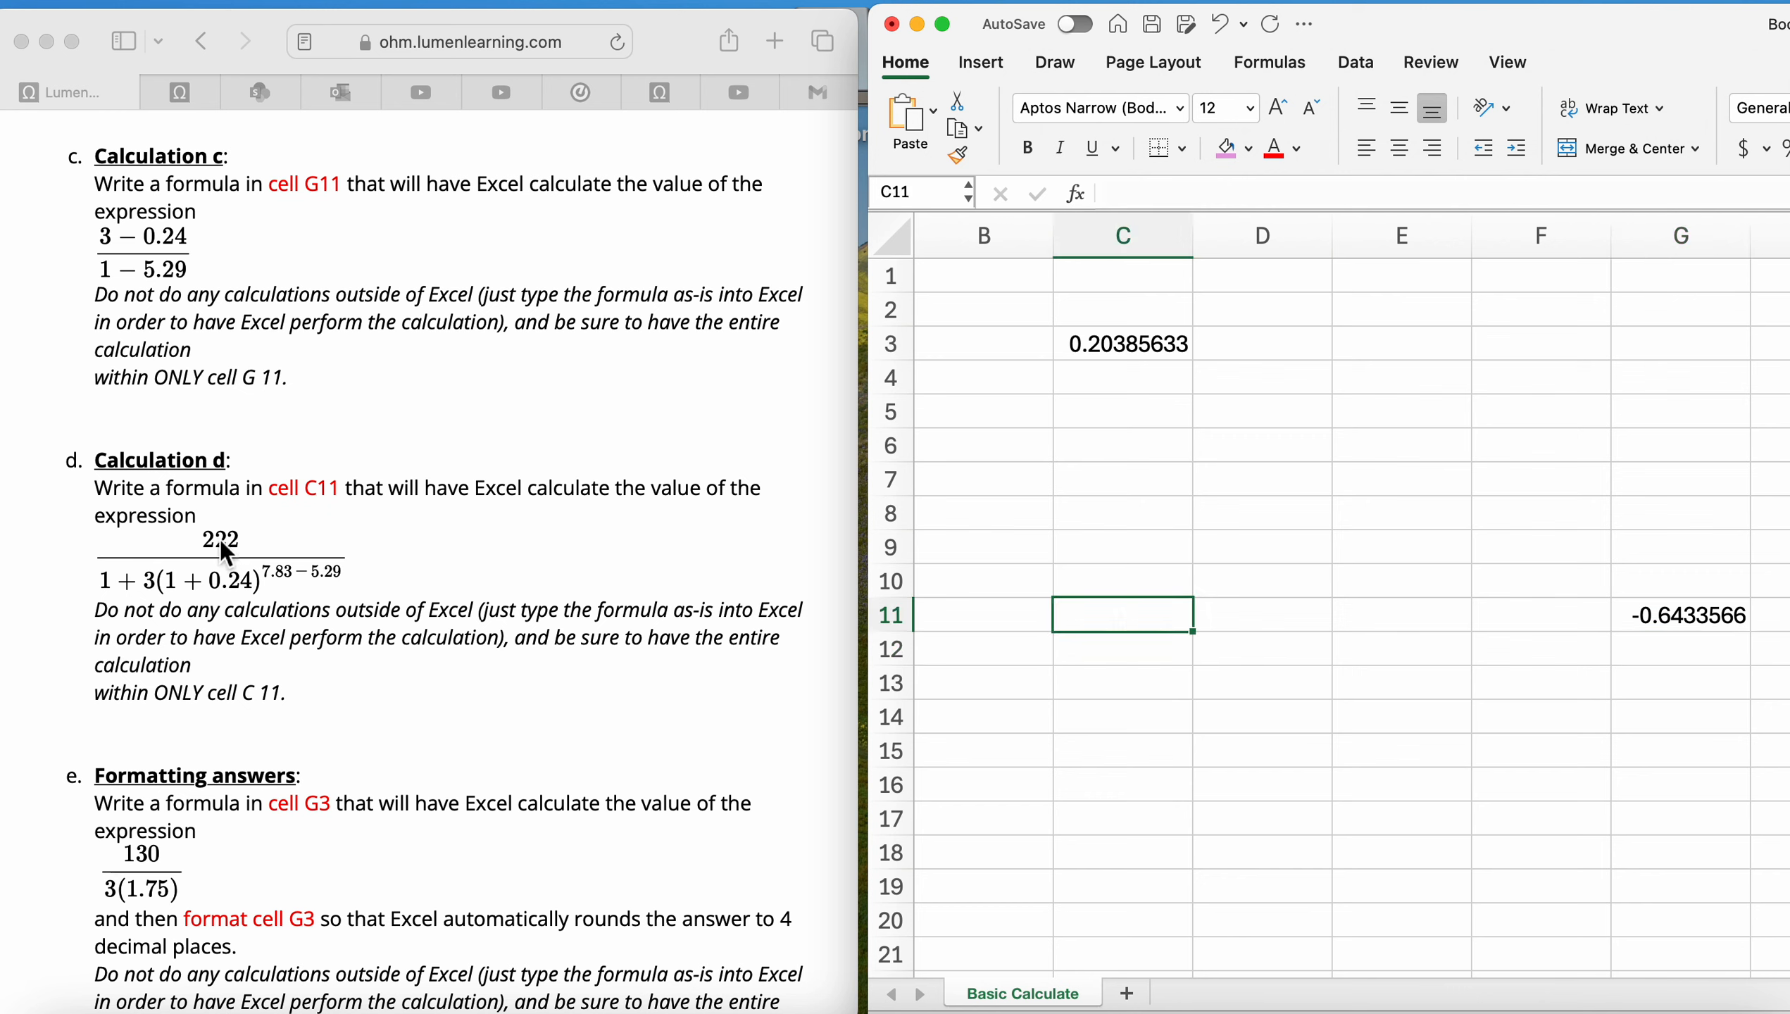
type("=")
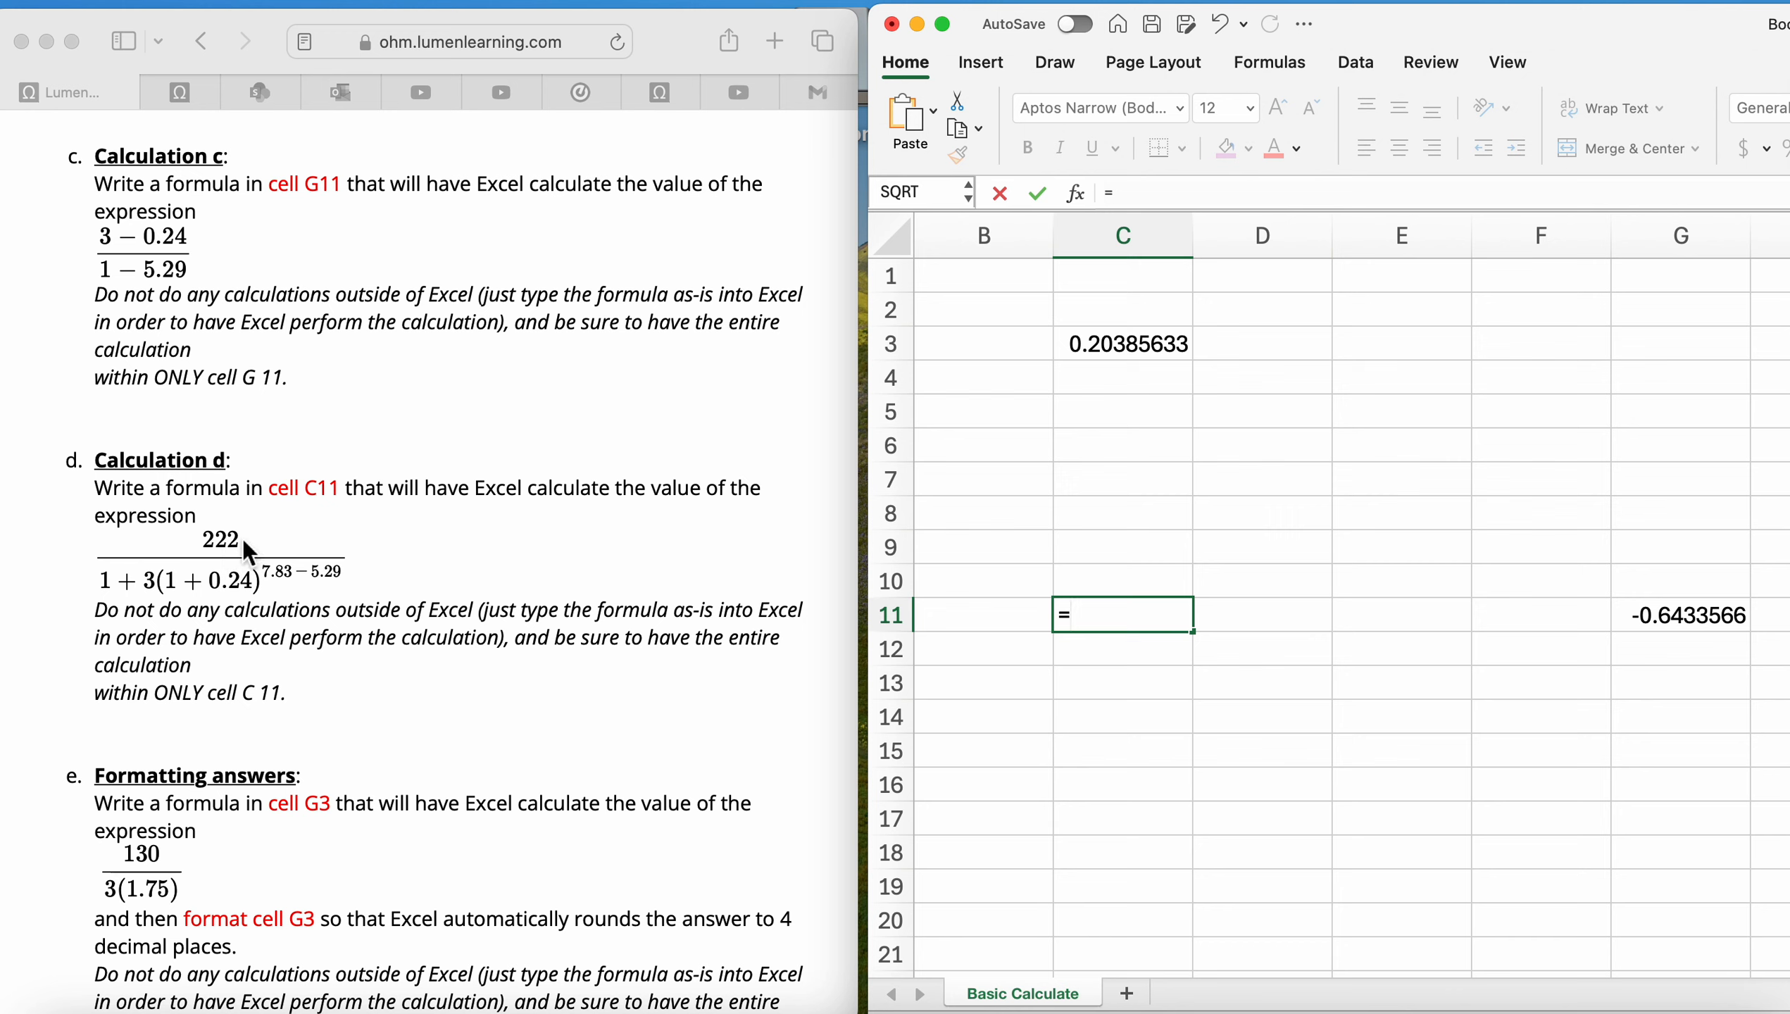
type("222/(1+")
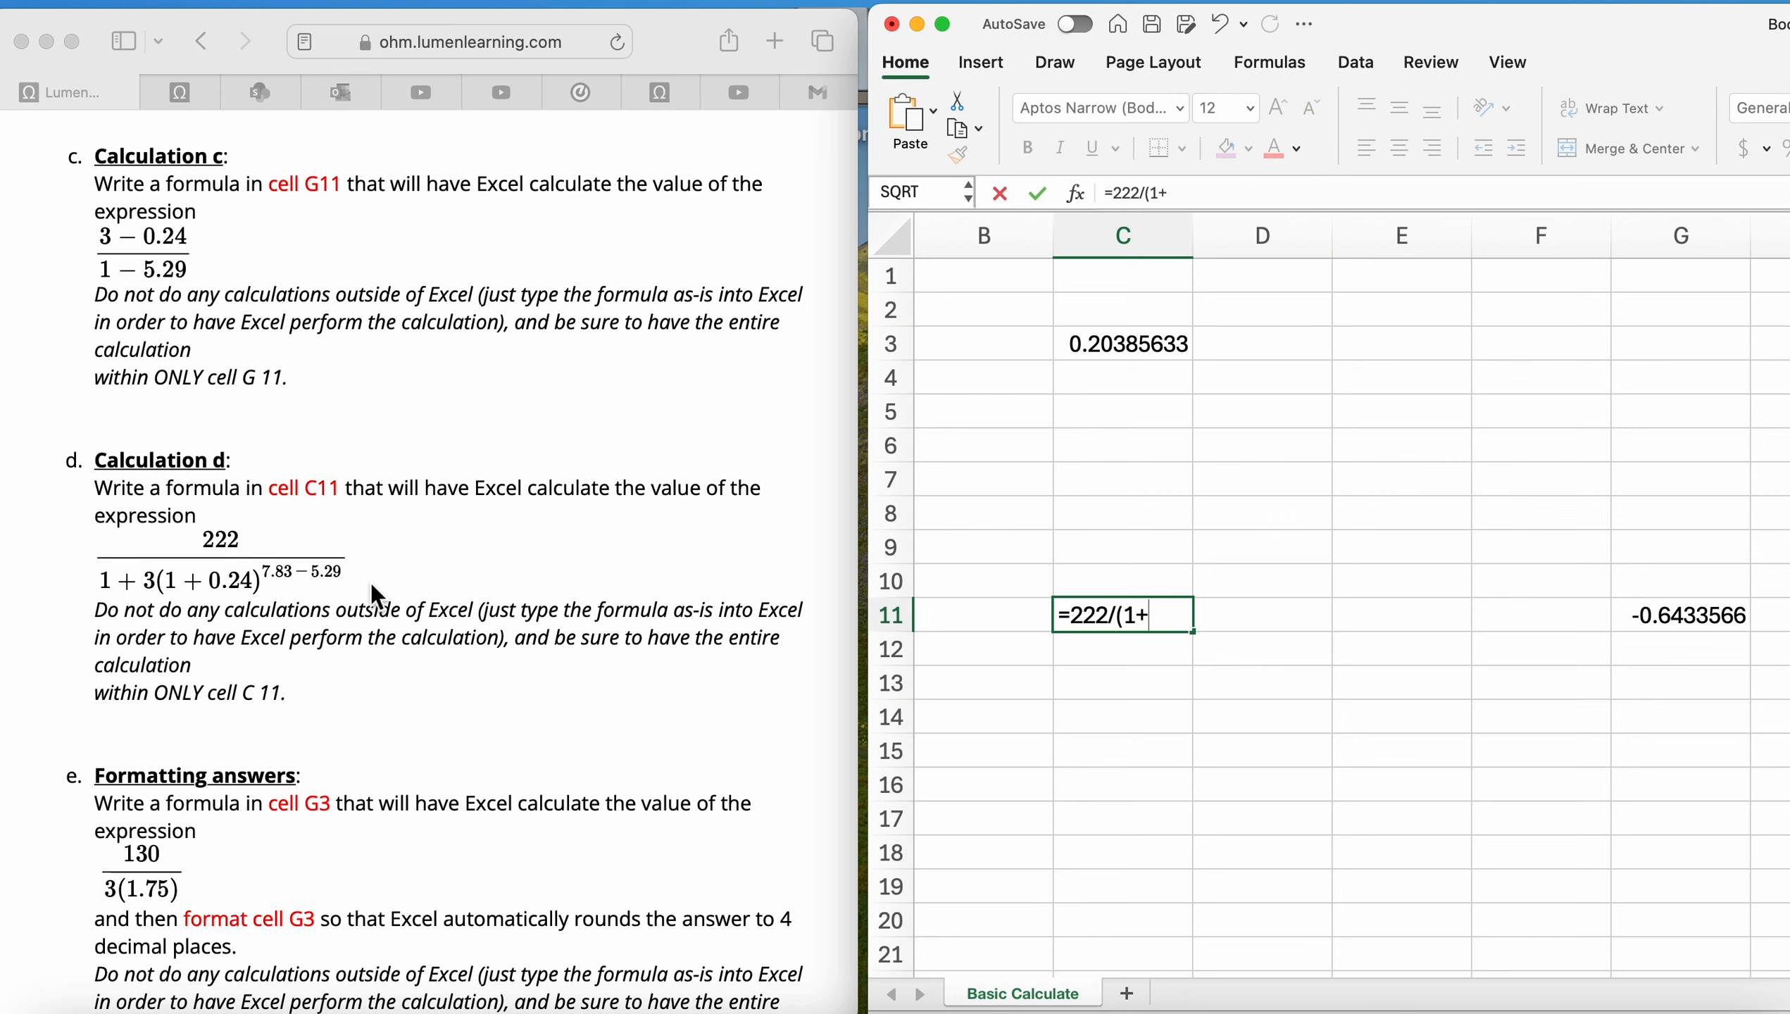
type("3*(1+0.2")
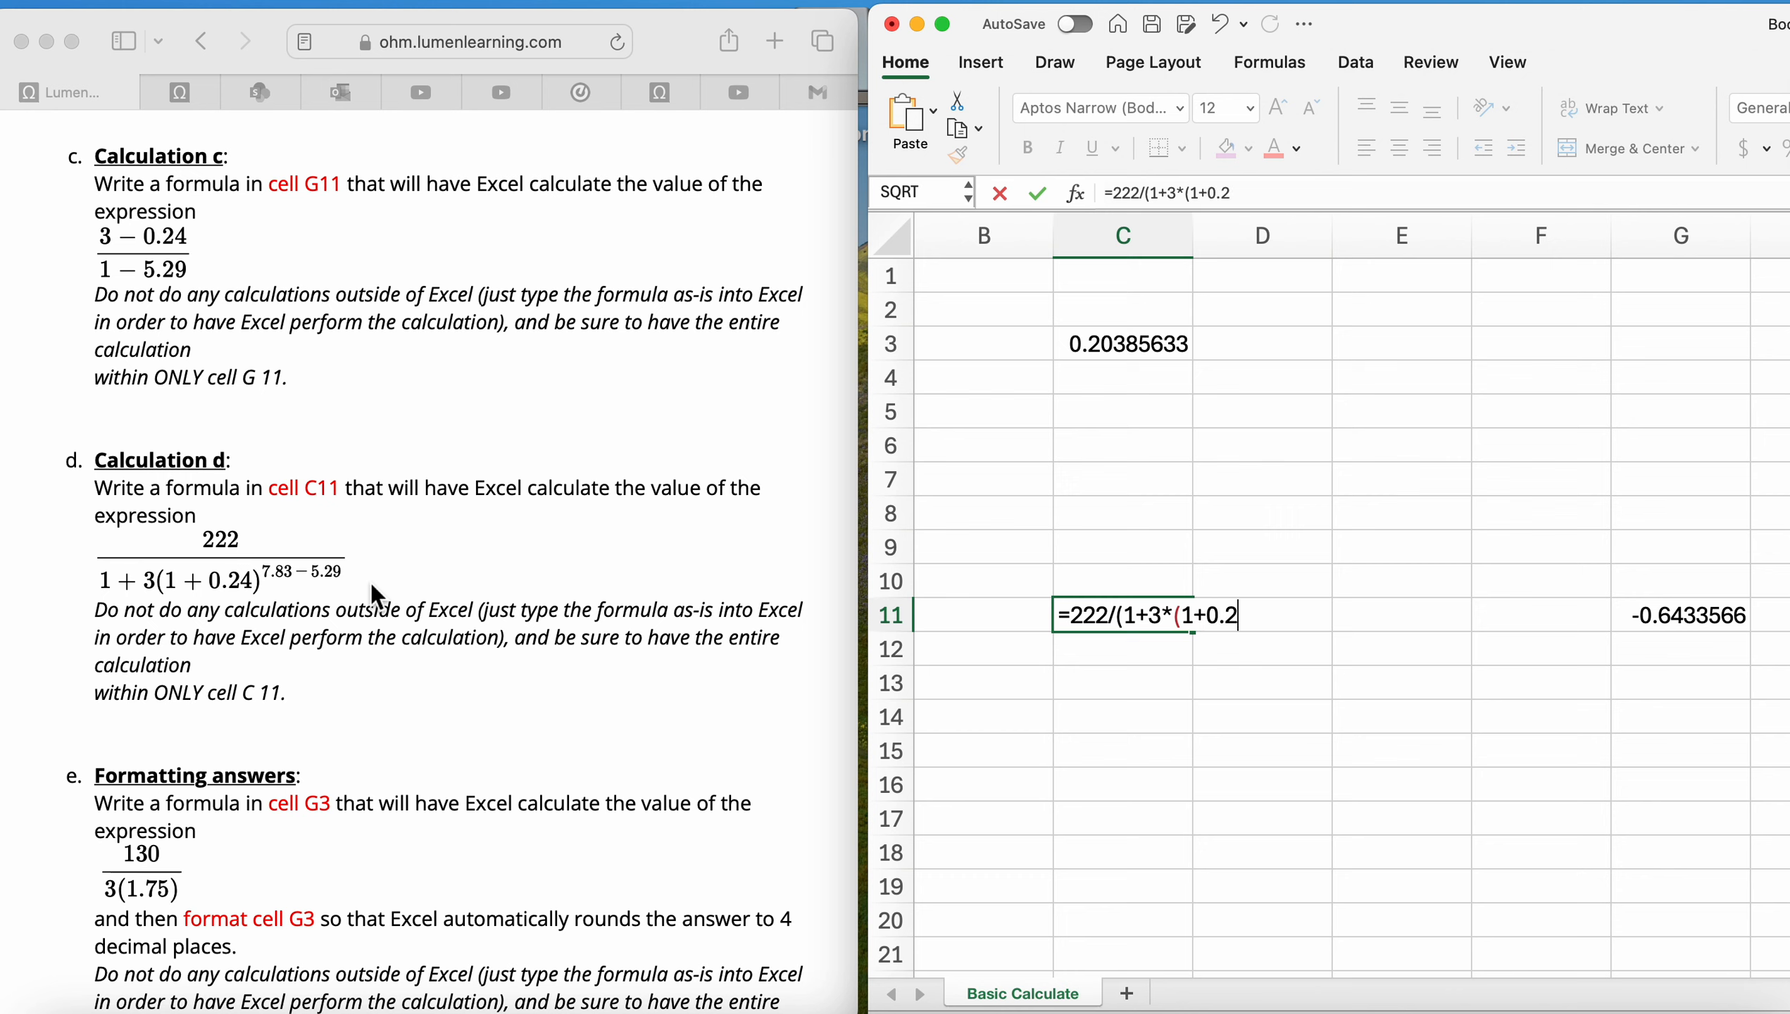
type("4)^")
type("(7.83-5.")
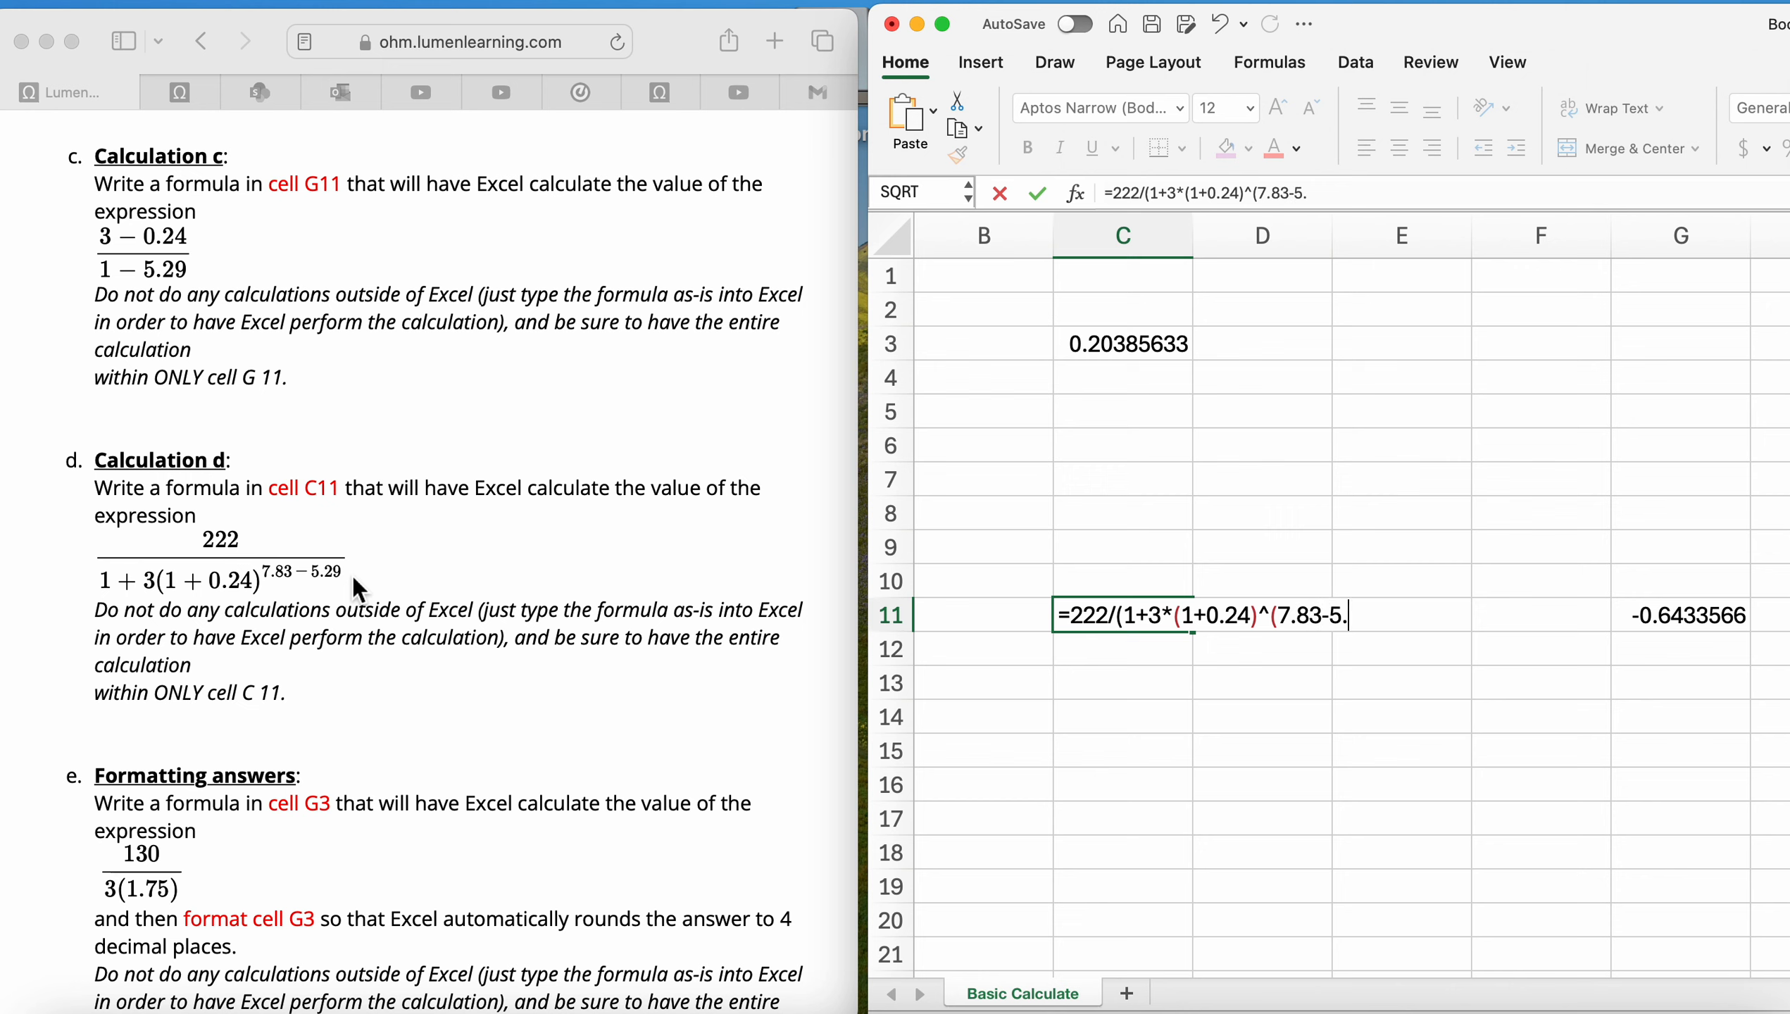
type("20)")
key("Return")
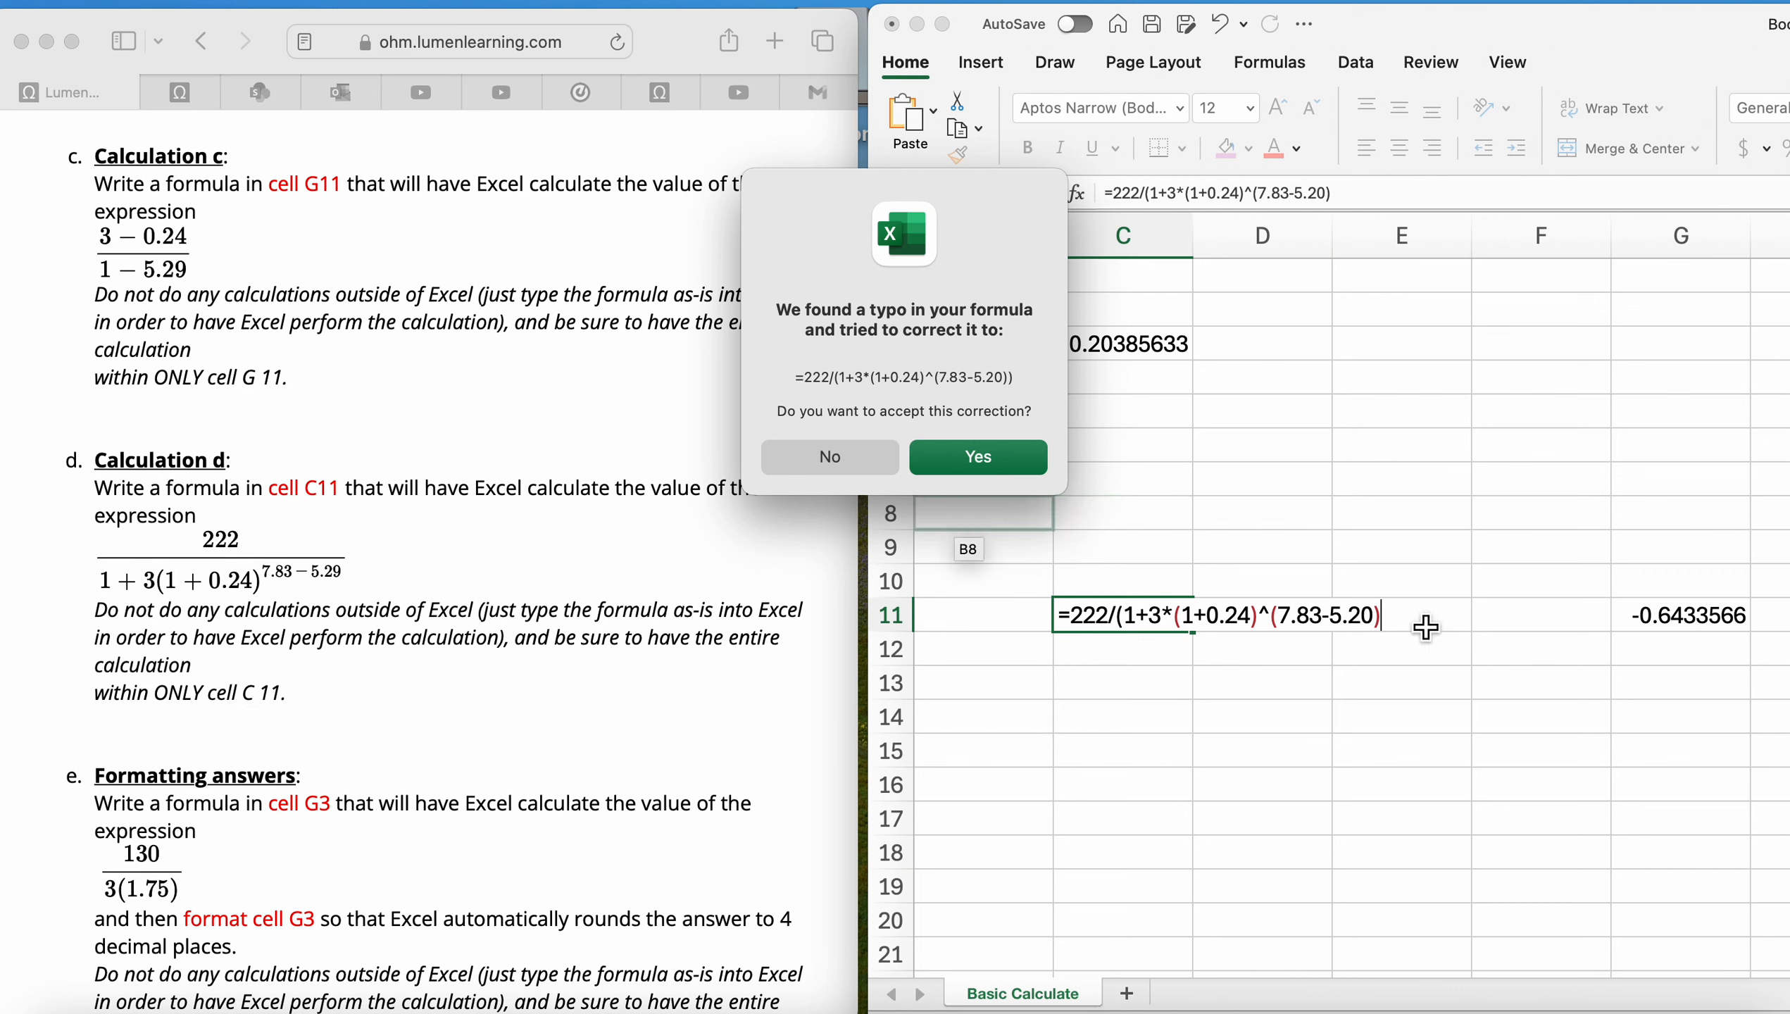
left_click(964, 460)
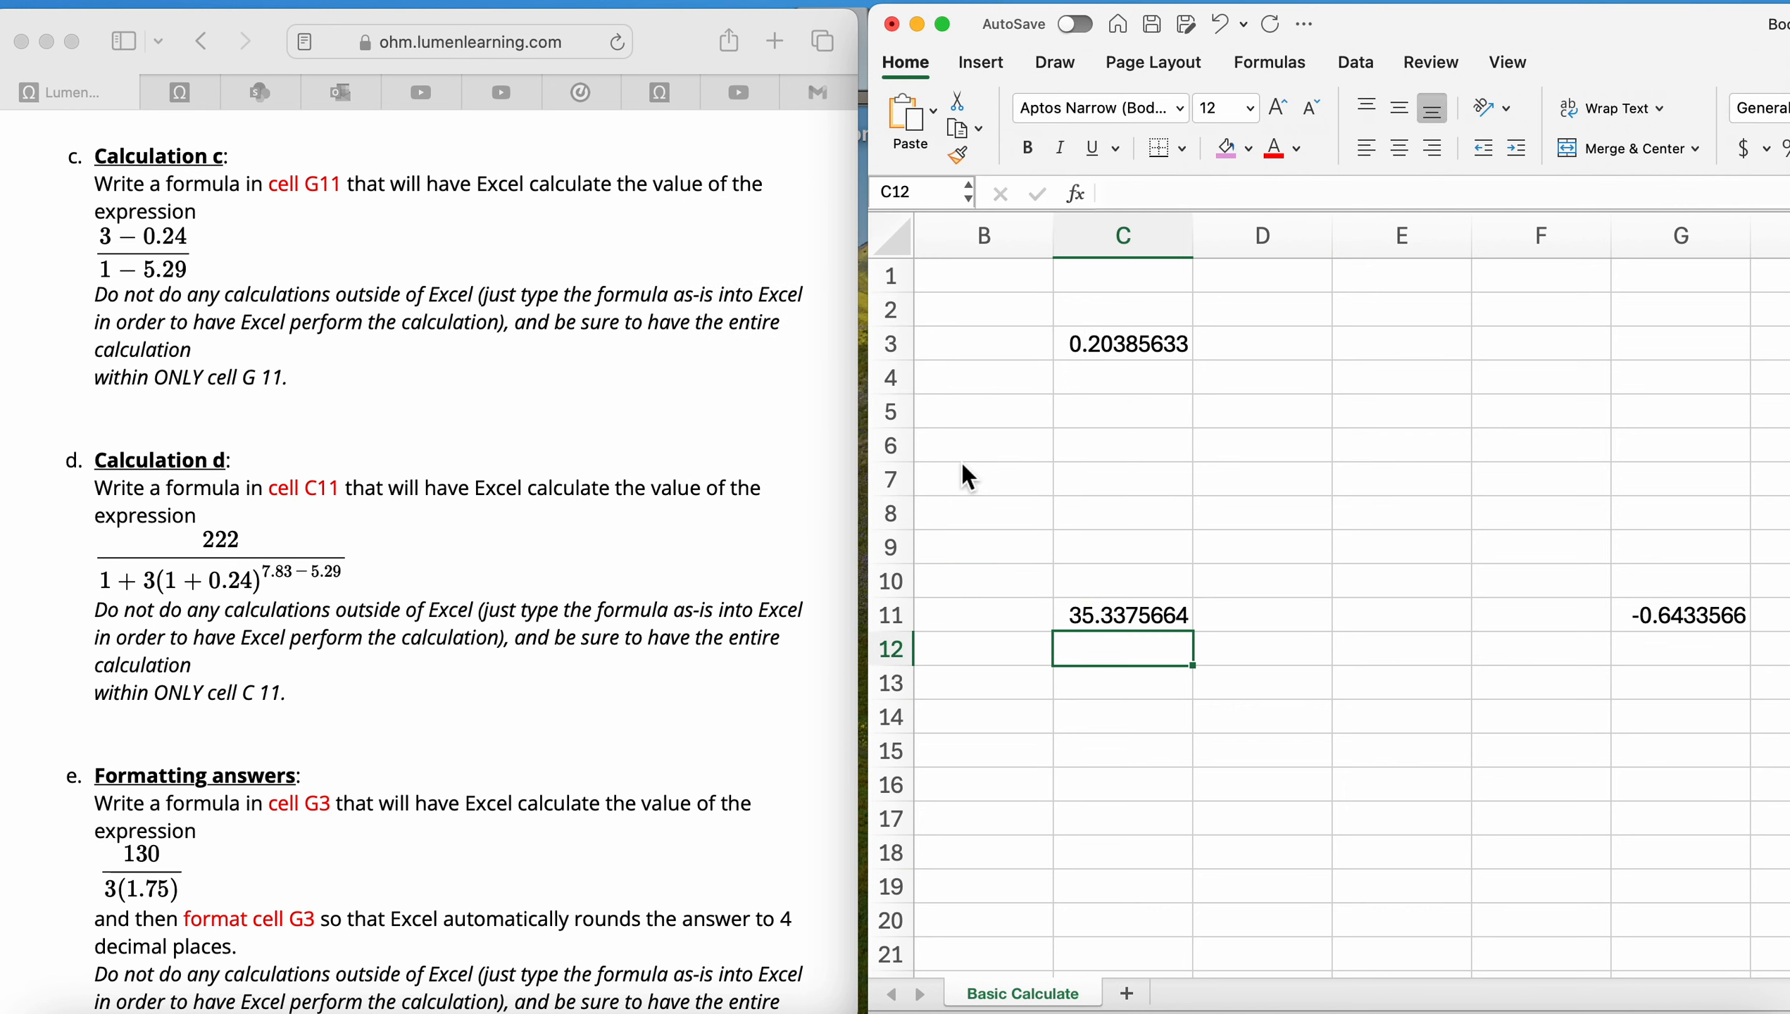
double_click(1166, 602)
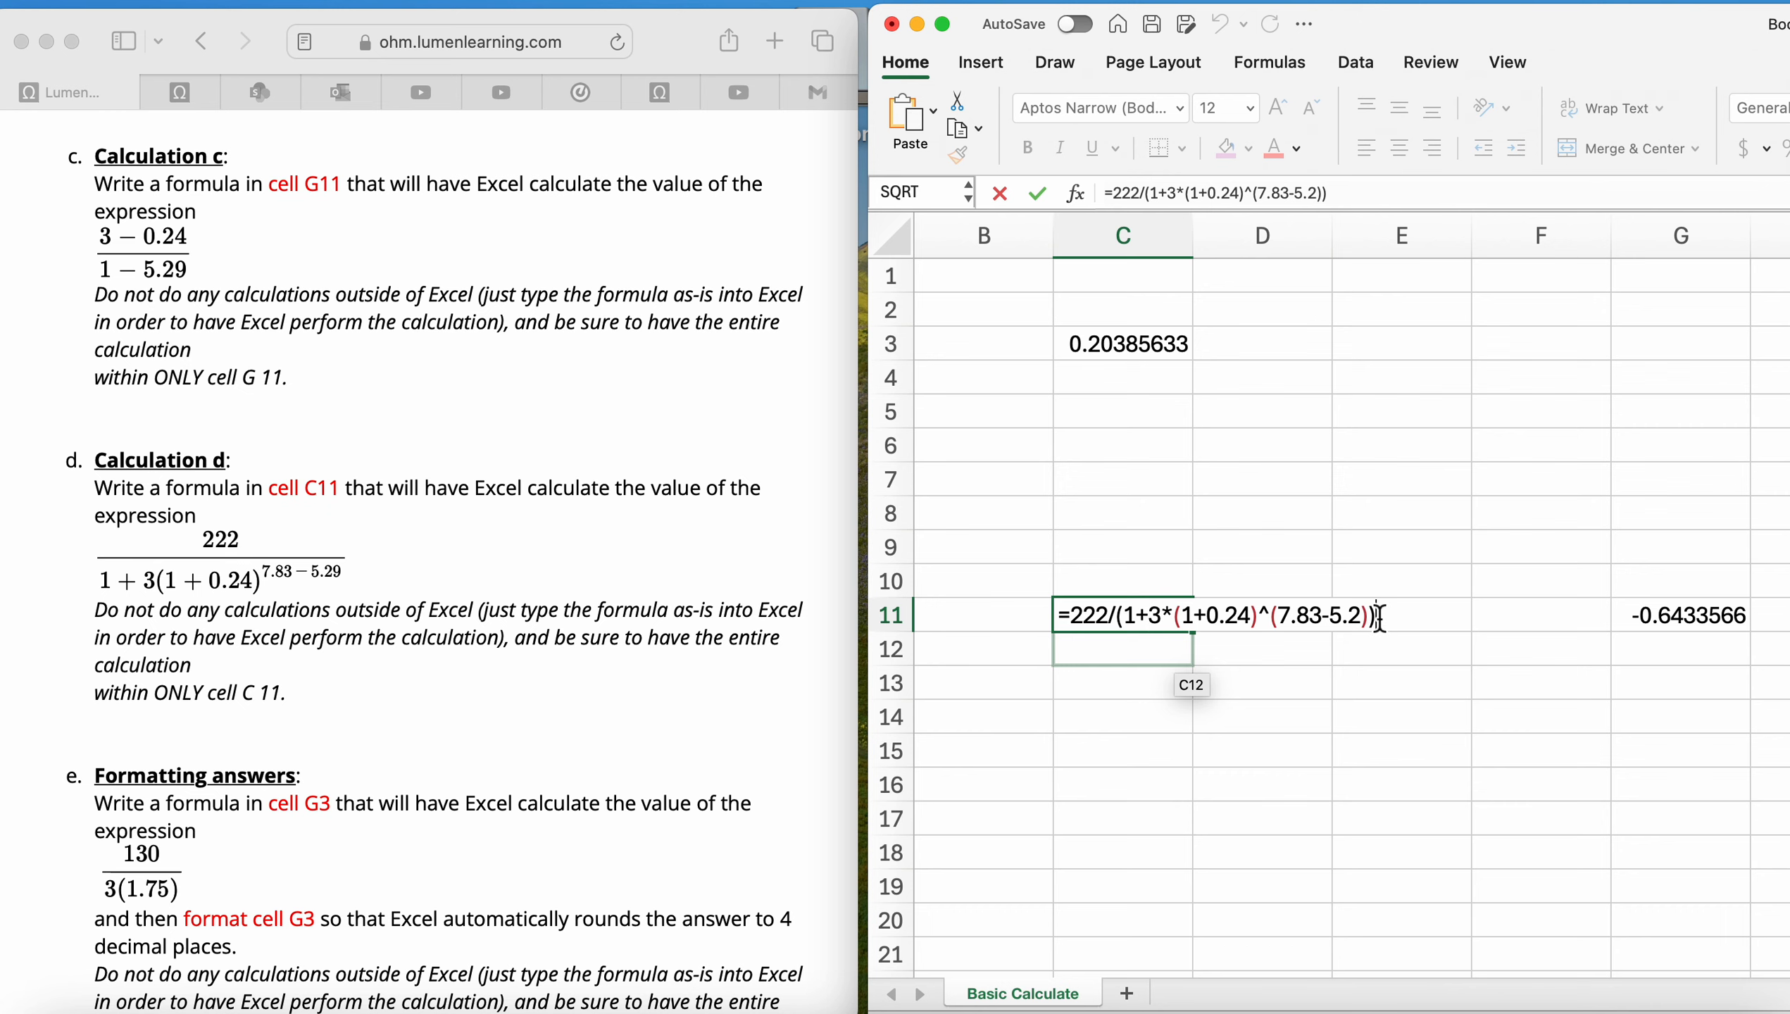
key("Return")
Switch to the Lumen OHM assignment, look over the rest of Question 2, and move ahead to Question 5.
scroll(608, 897, "down", 3)
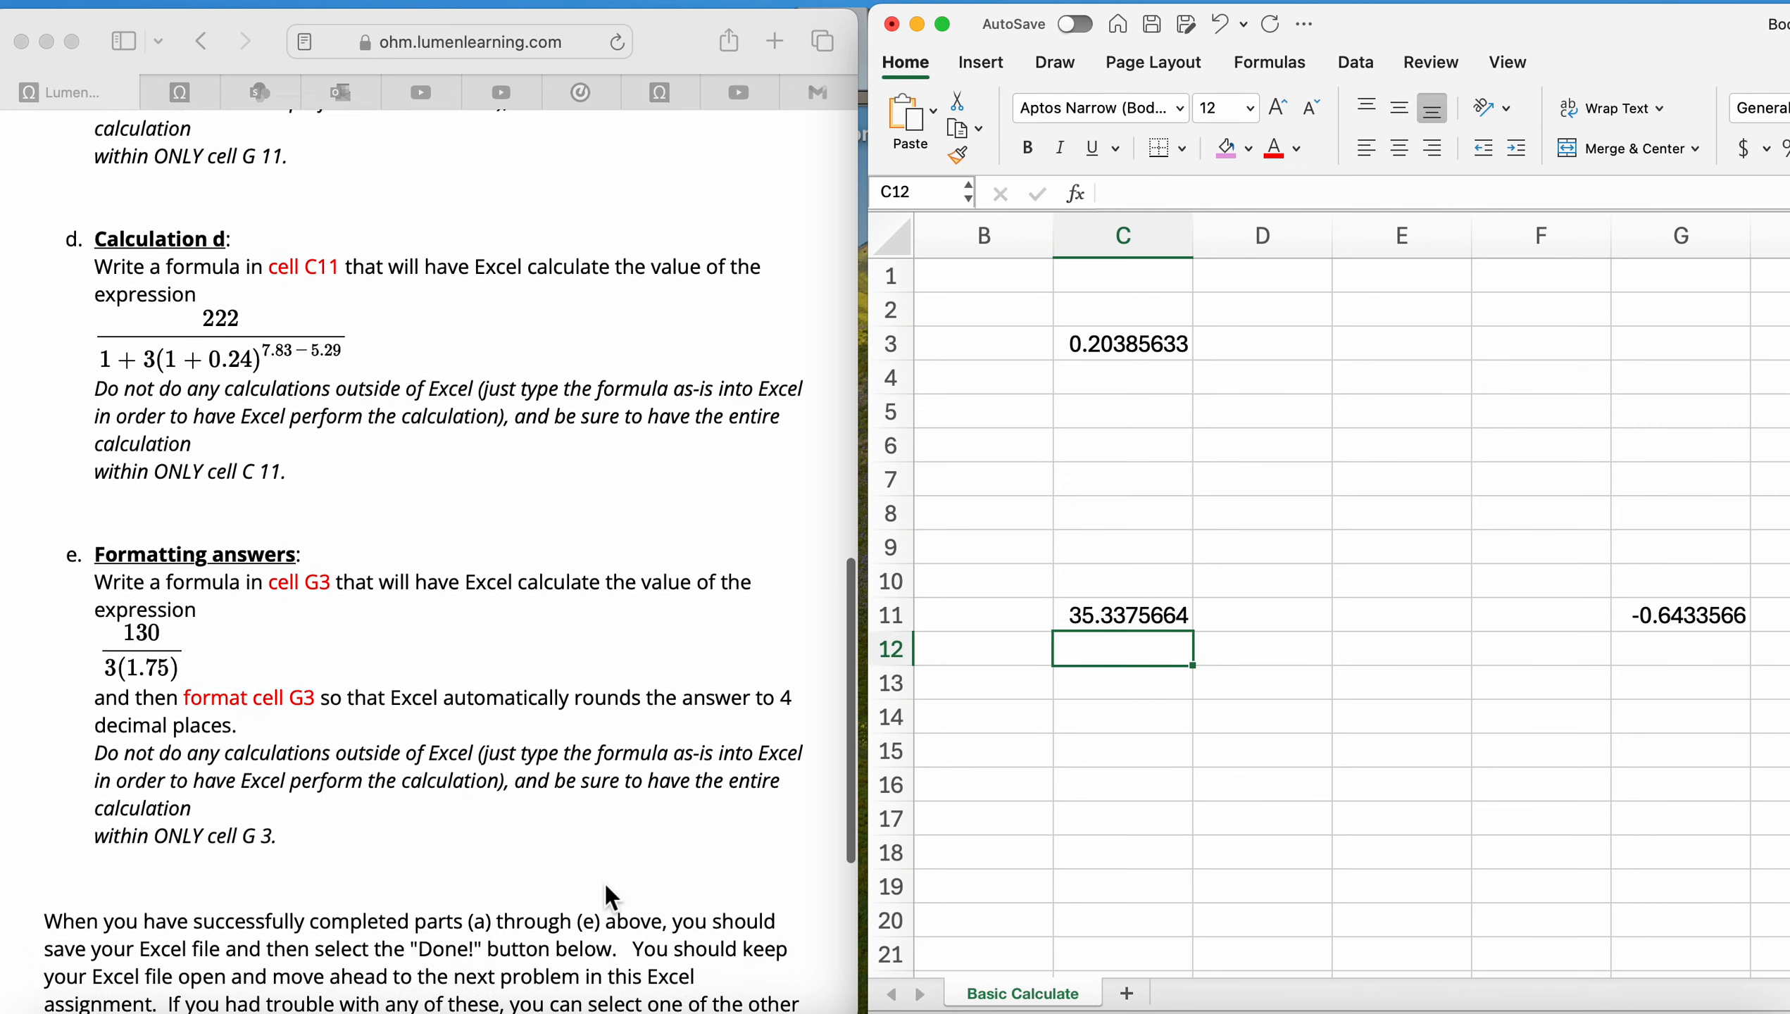
scroll(273, 711, "down", 6)
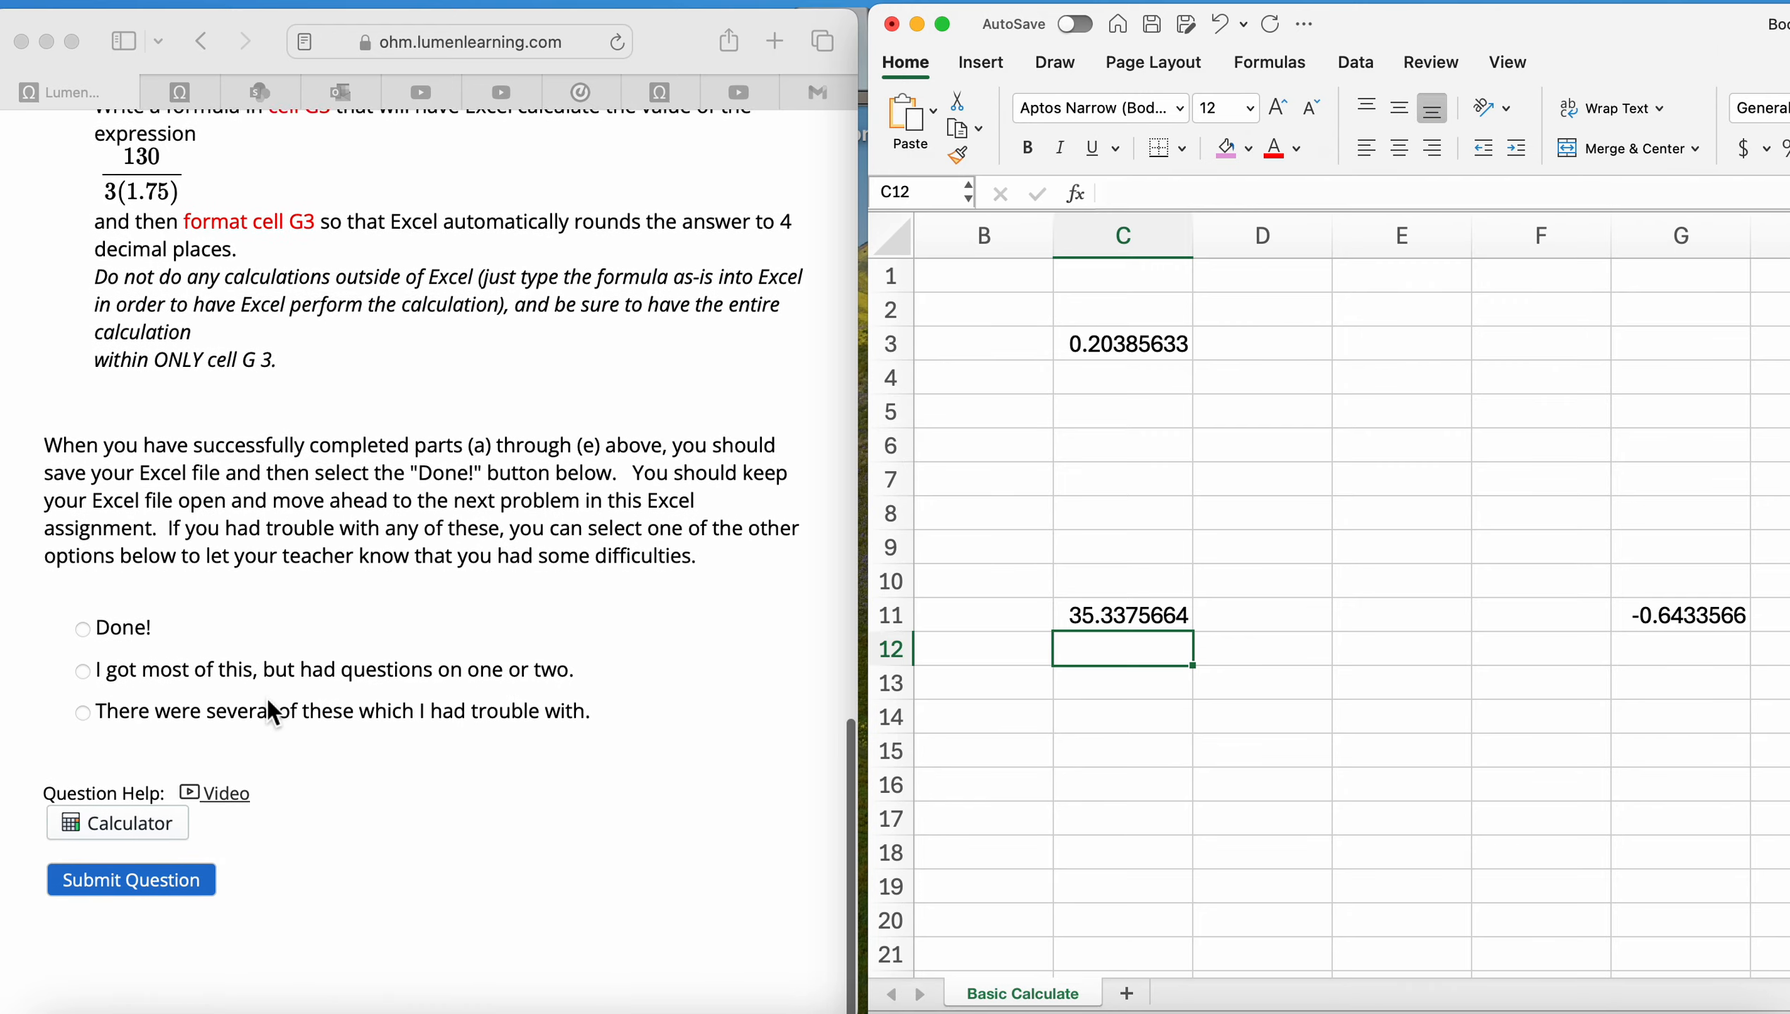
scroll(327, 367, "up", 15)
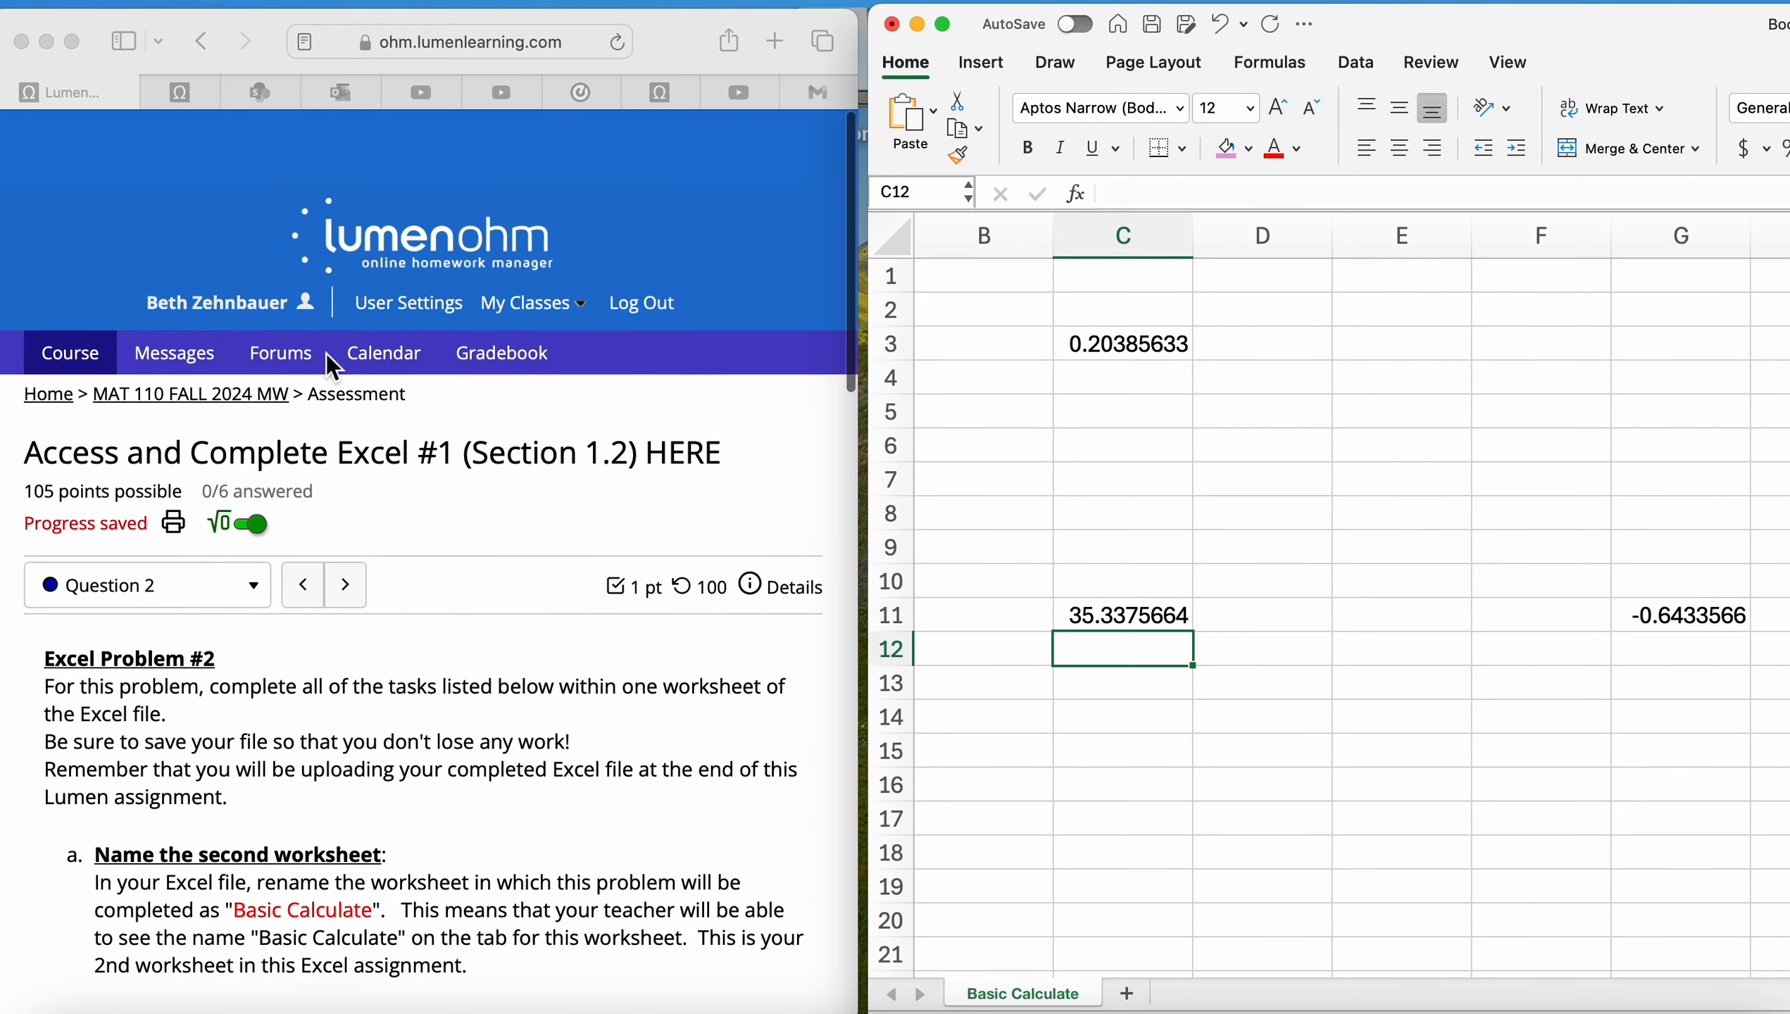
scroll(330, 398, "down", 1)
left_click(349, 512)
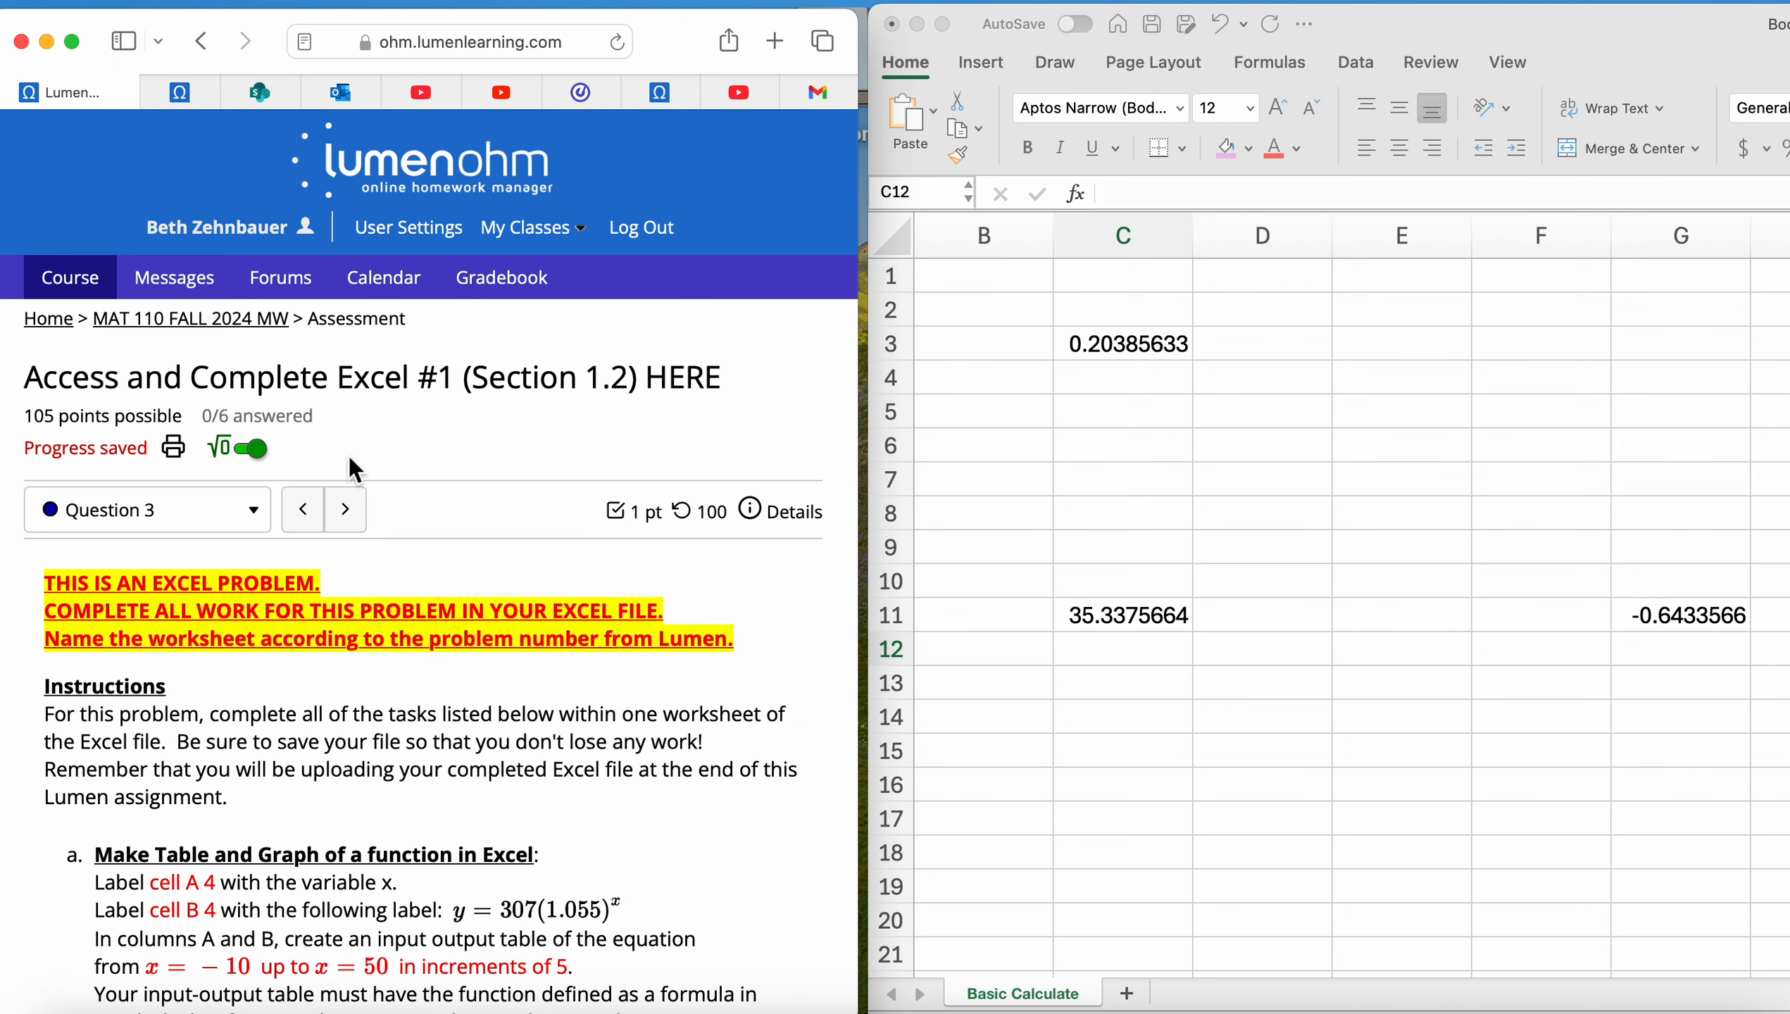
left_click(344, 503)
left_click(344, 504)
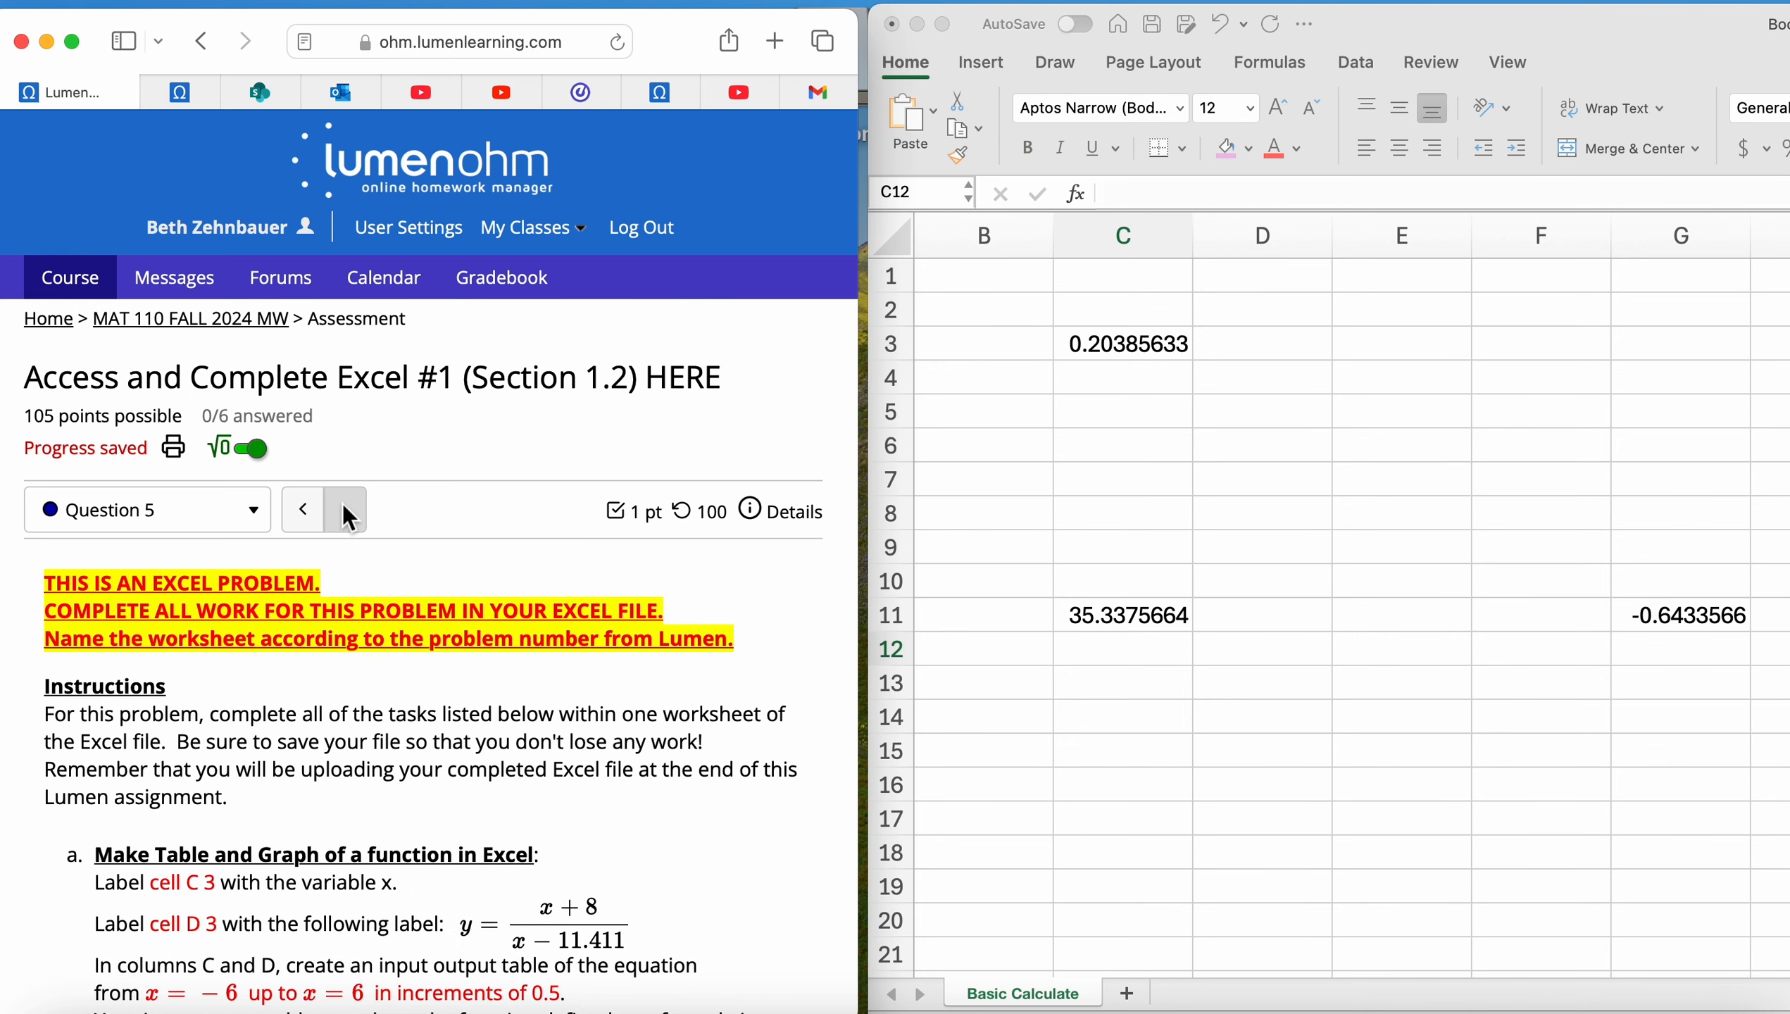
Add a new worksheet to the workbook and name it Question 5.
scroll(424, 633, "down", 5)
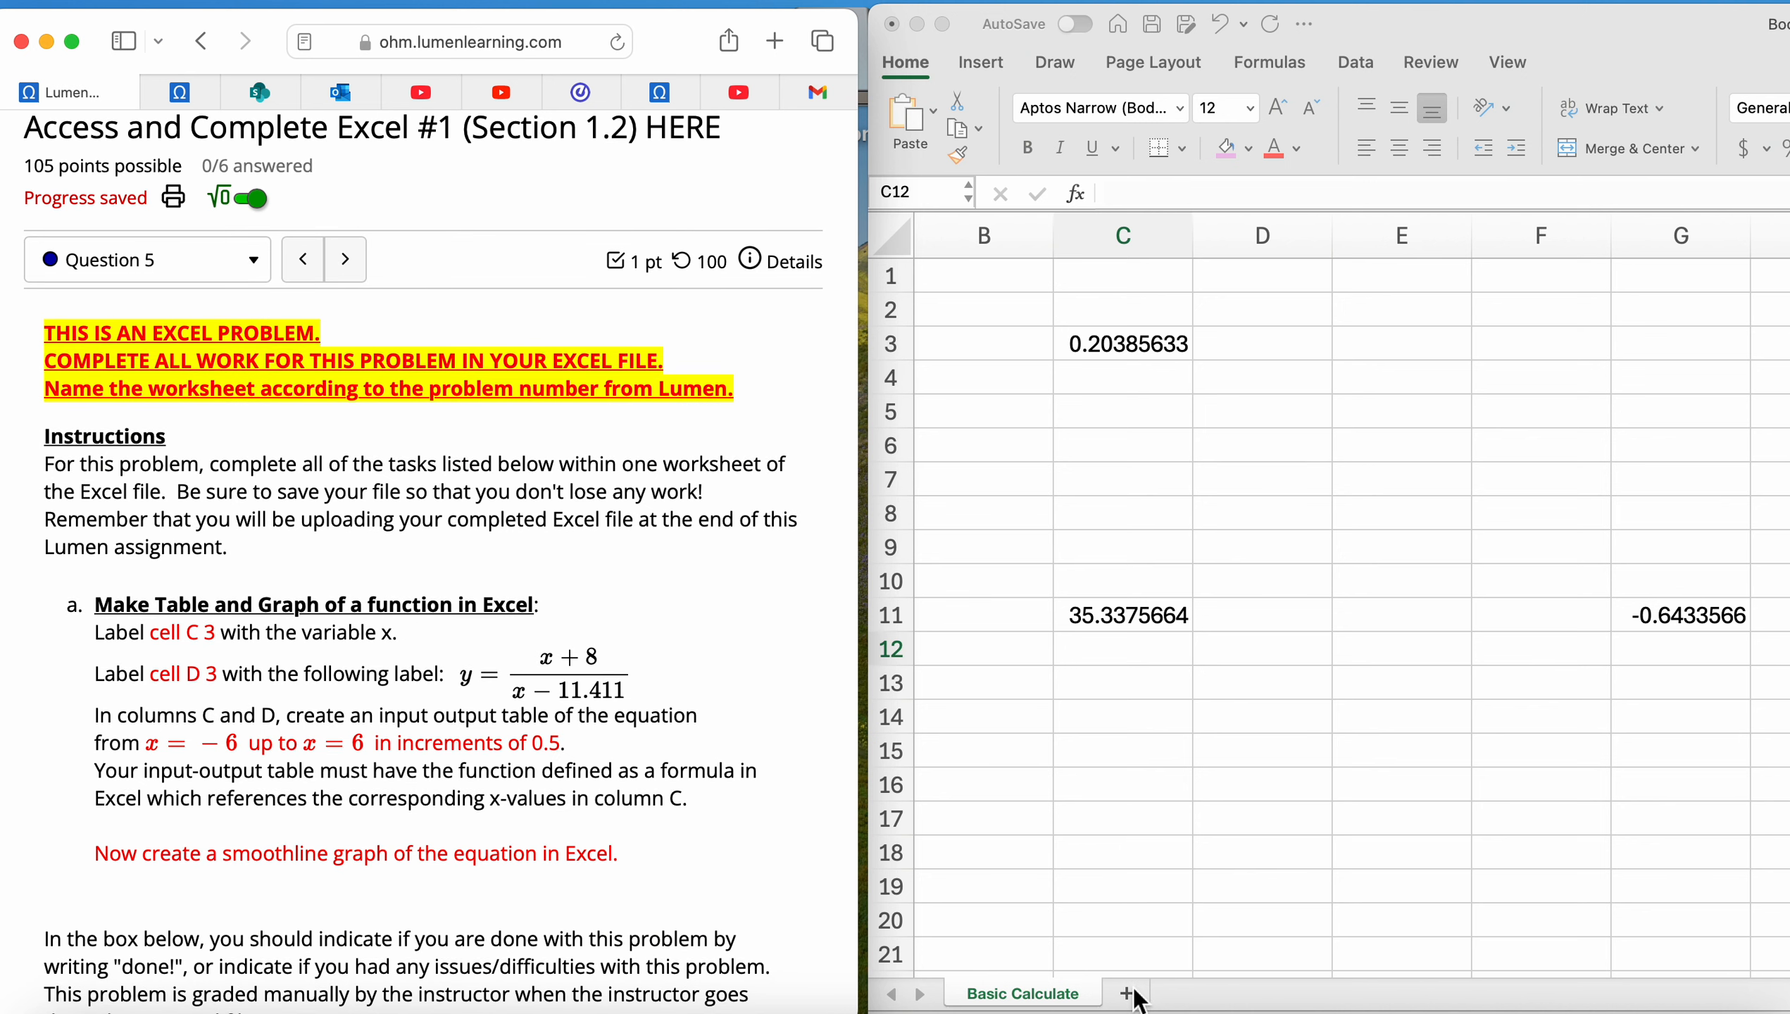
left_click(1129, 994)
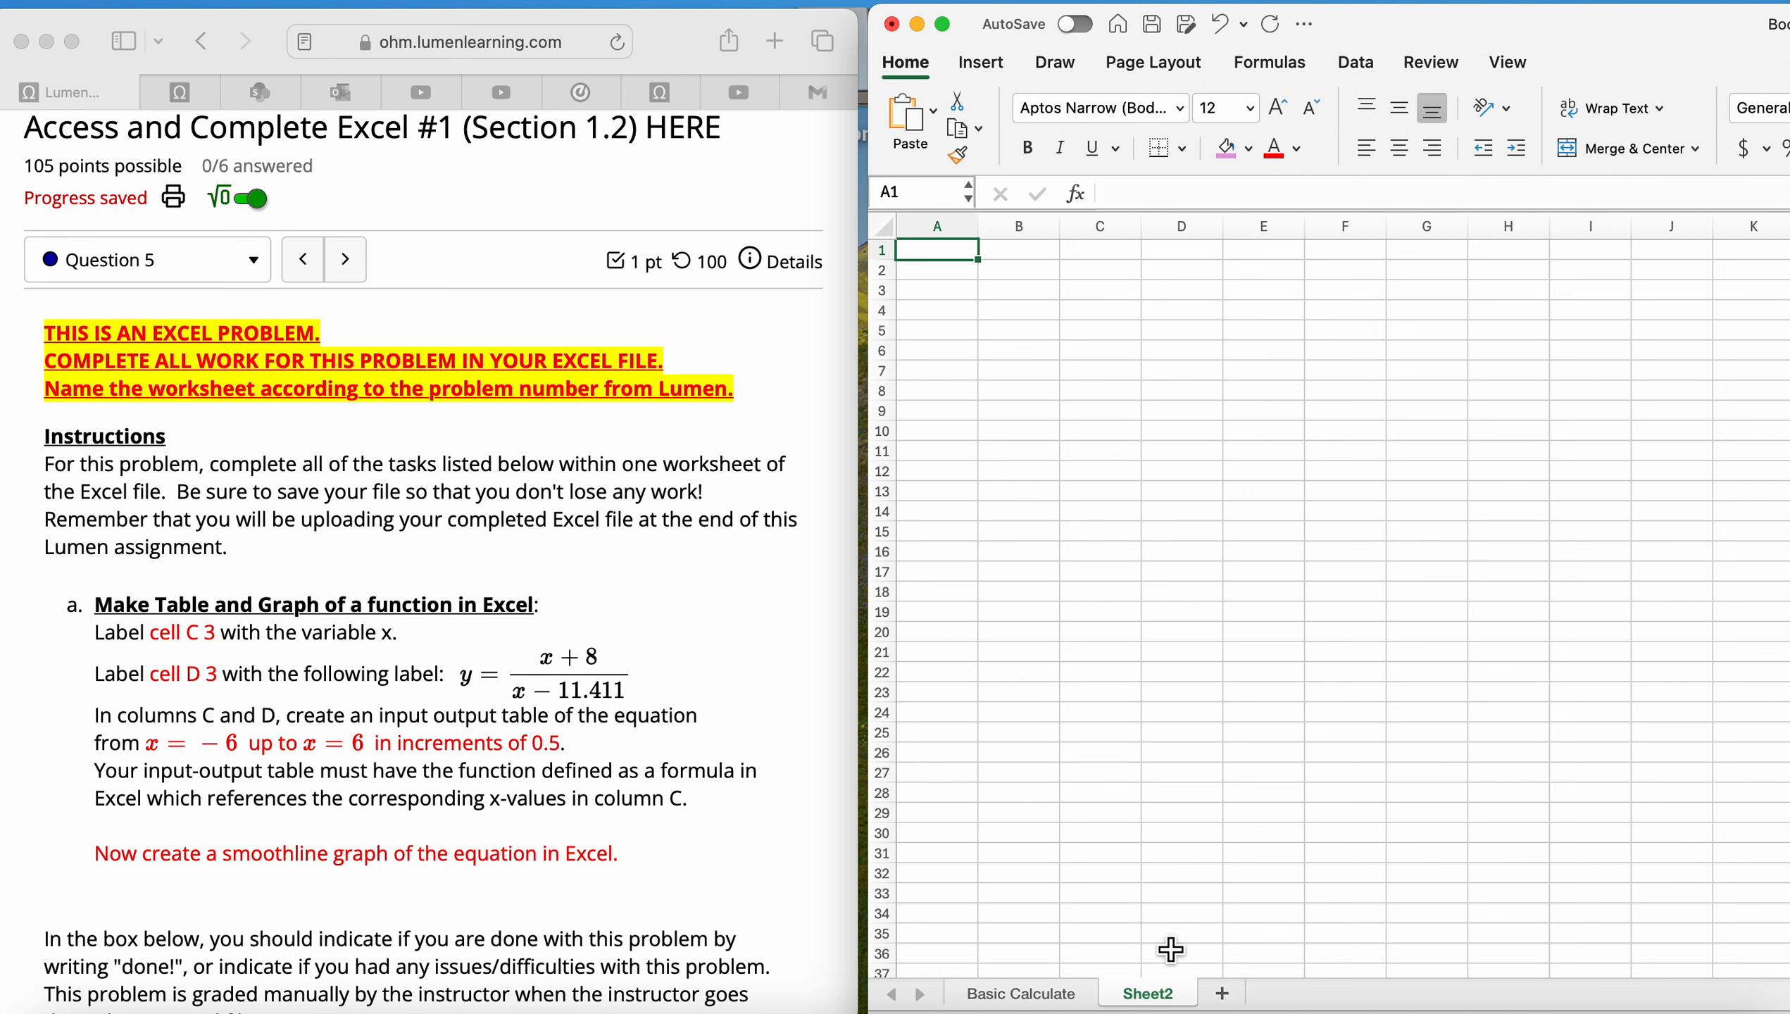
double_click(1160, 996)
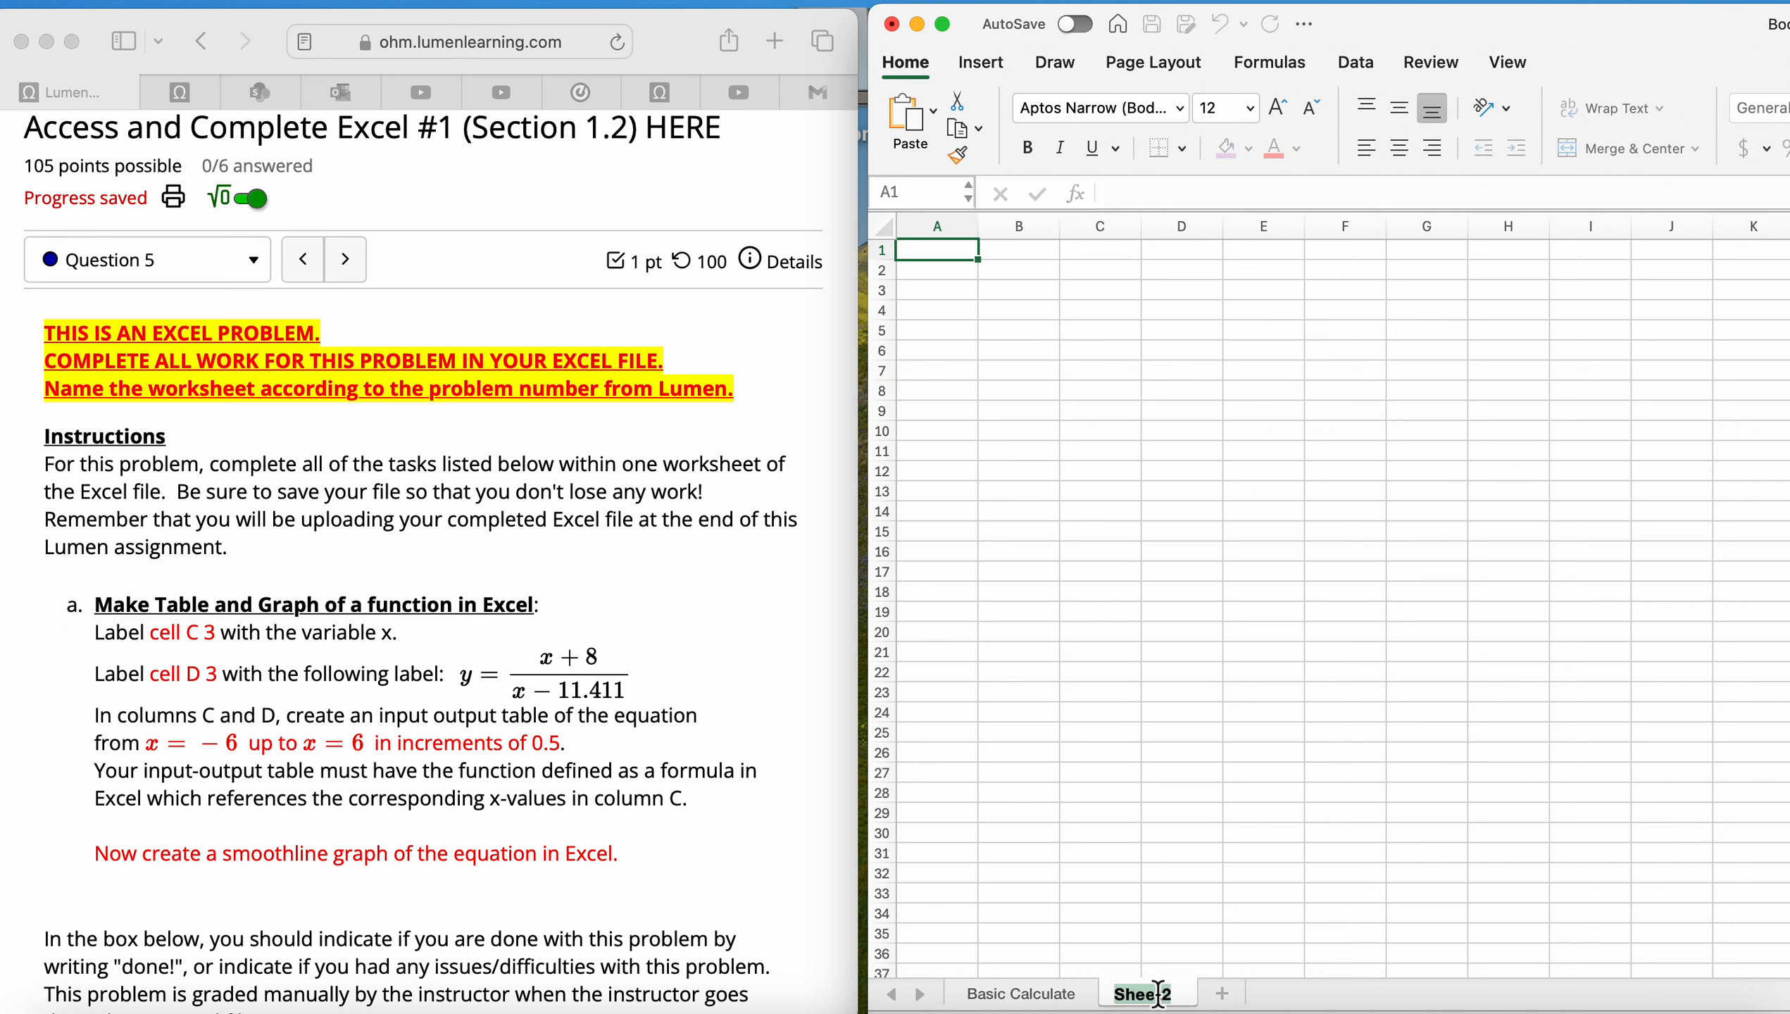
key("BackSpace")
type("Question 5")
key("Return")
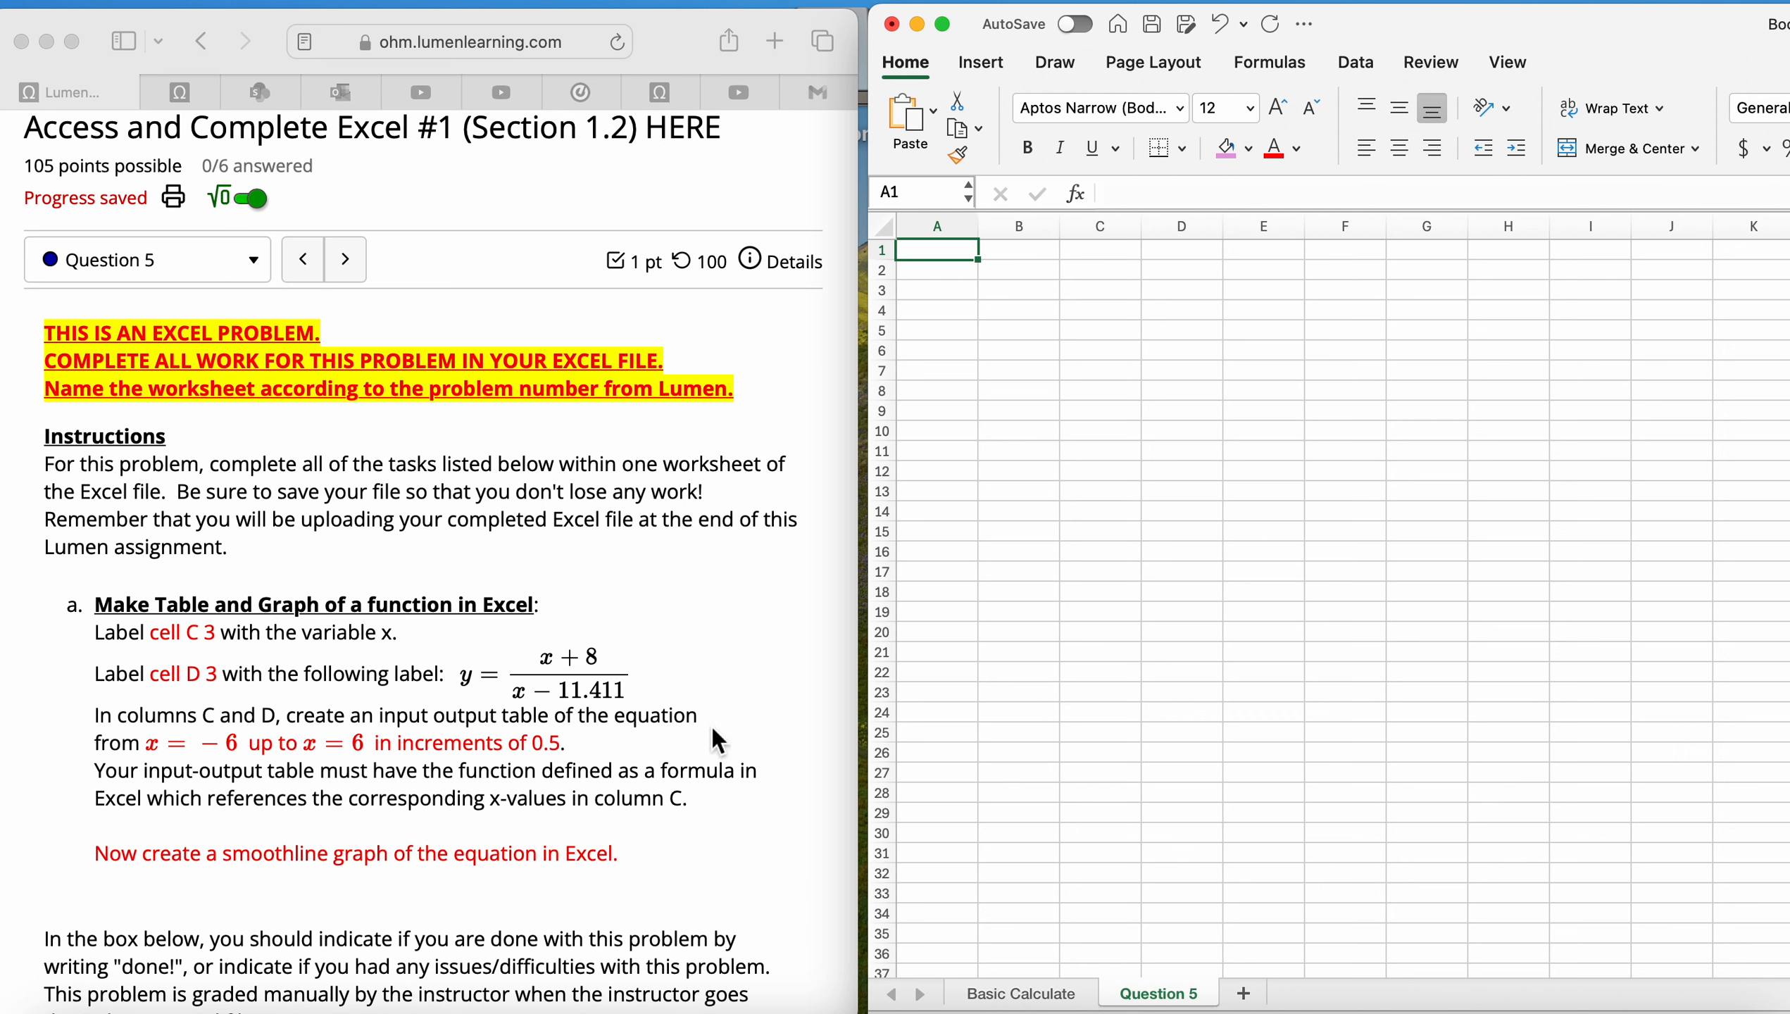
Label cell A1 of the Question 5 worksheet with x.
left_click(525, 710)
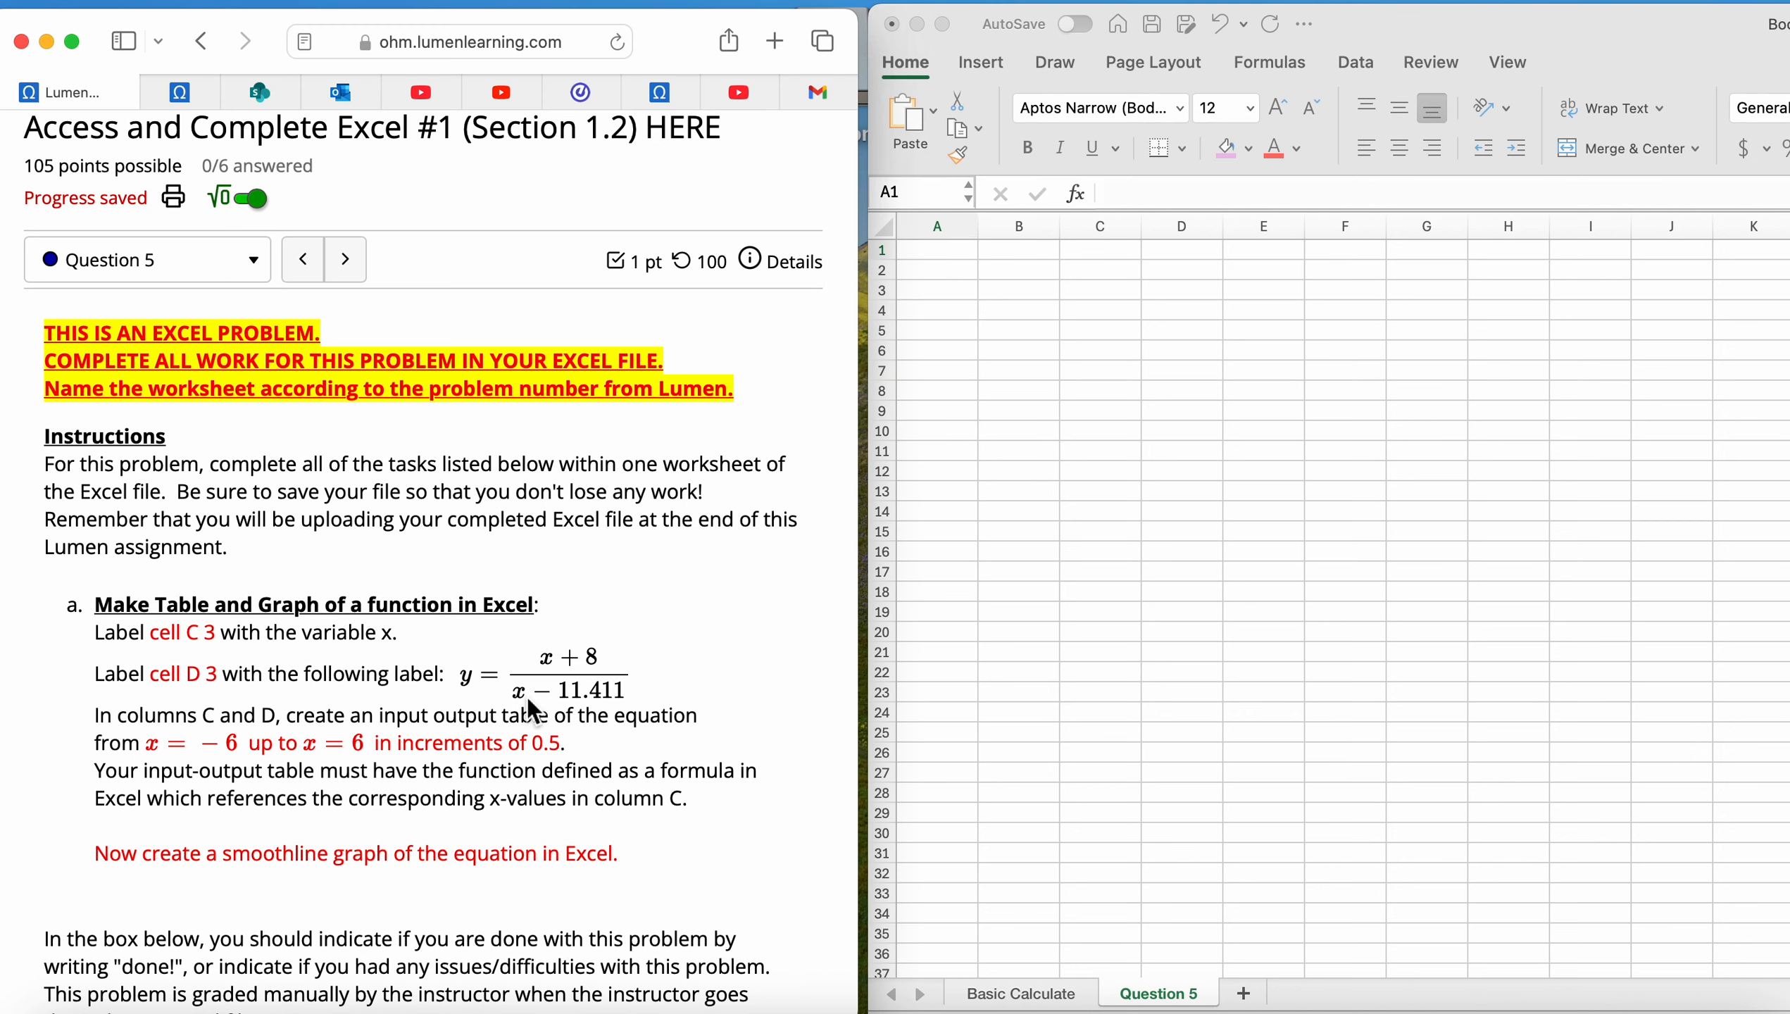
scroll(979, 277, "up", 2)
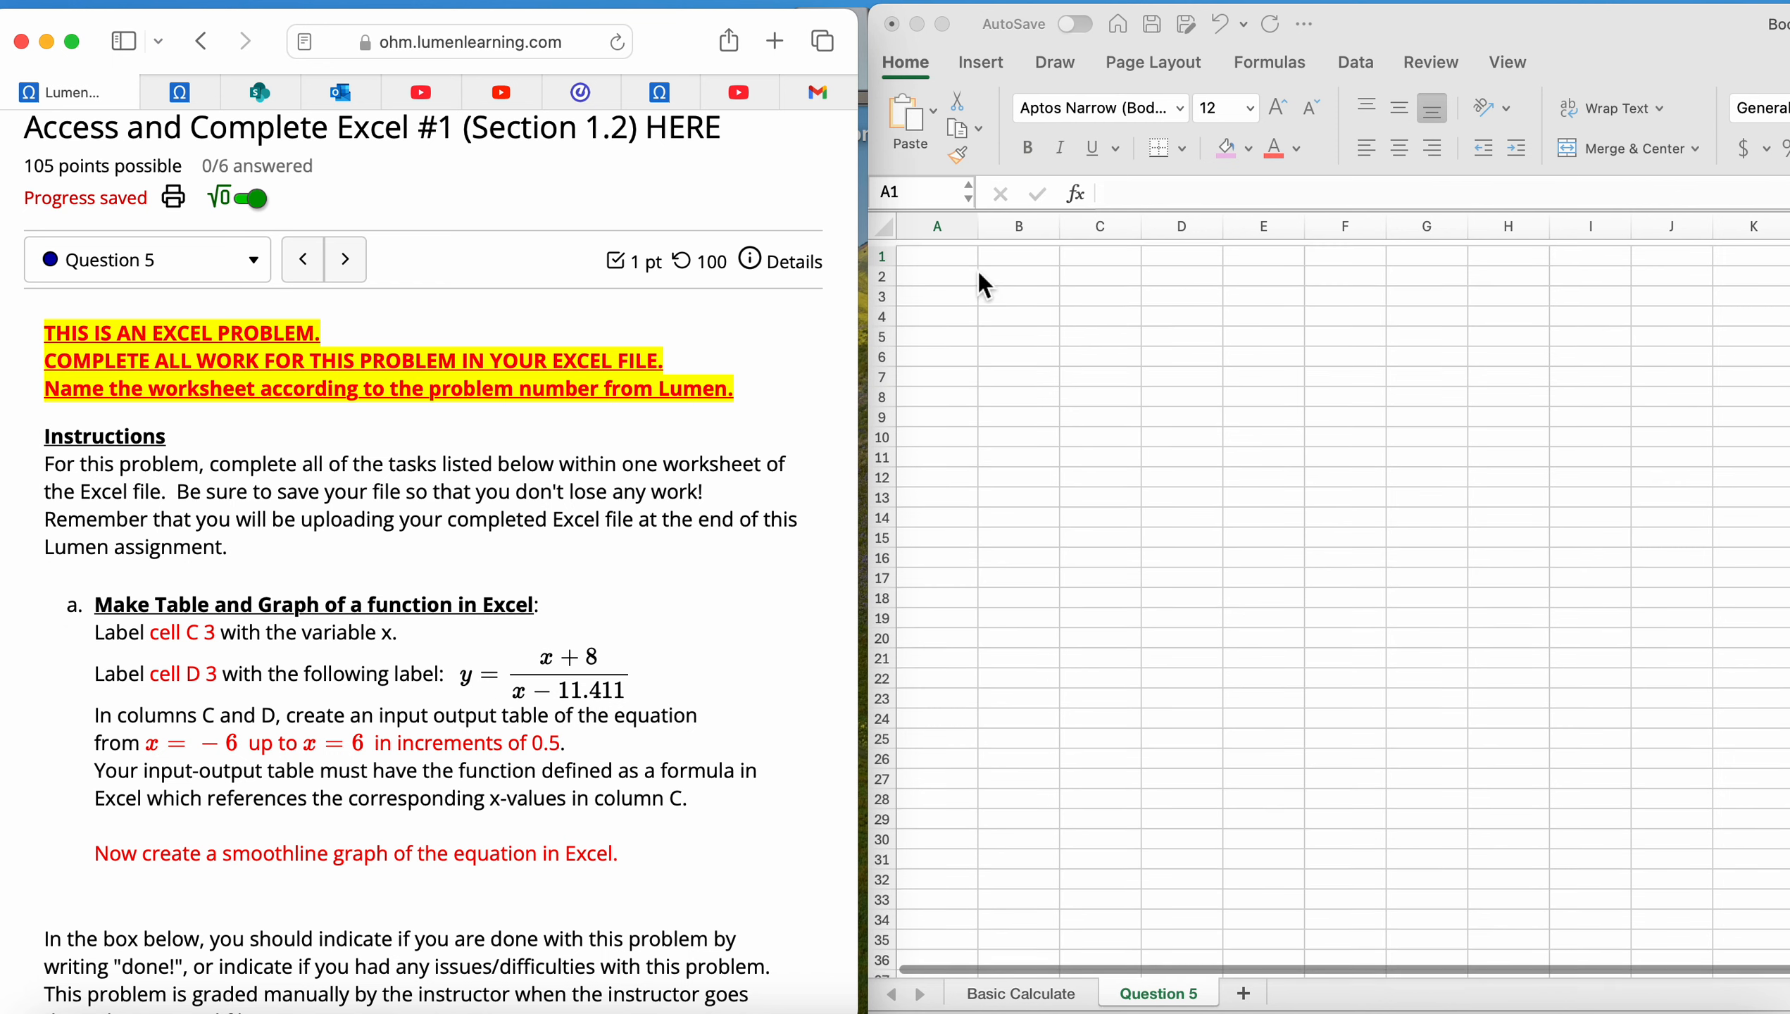
left_click(942, 248)
type("x")
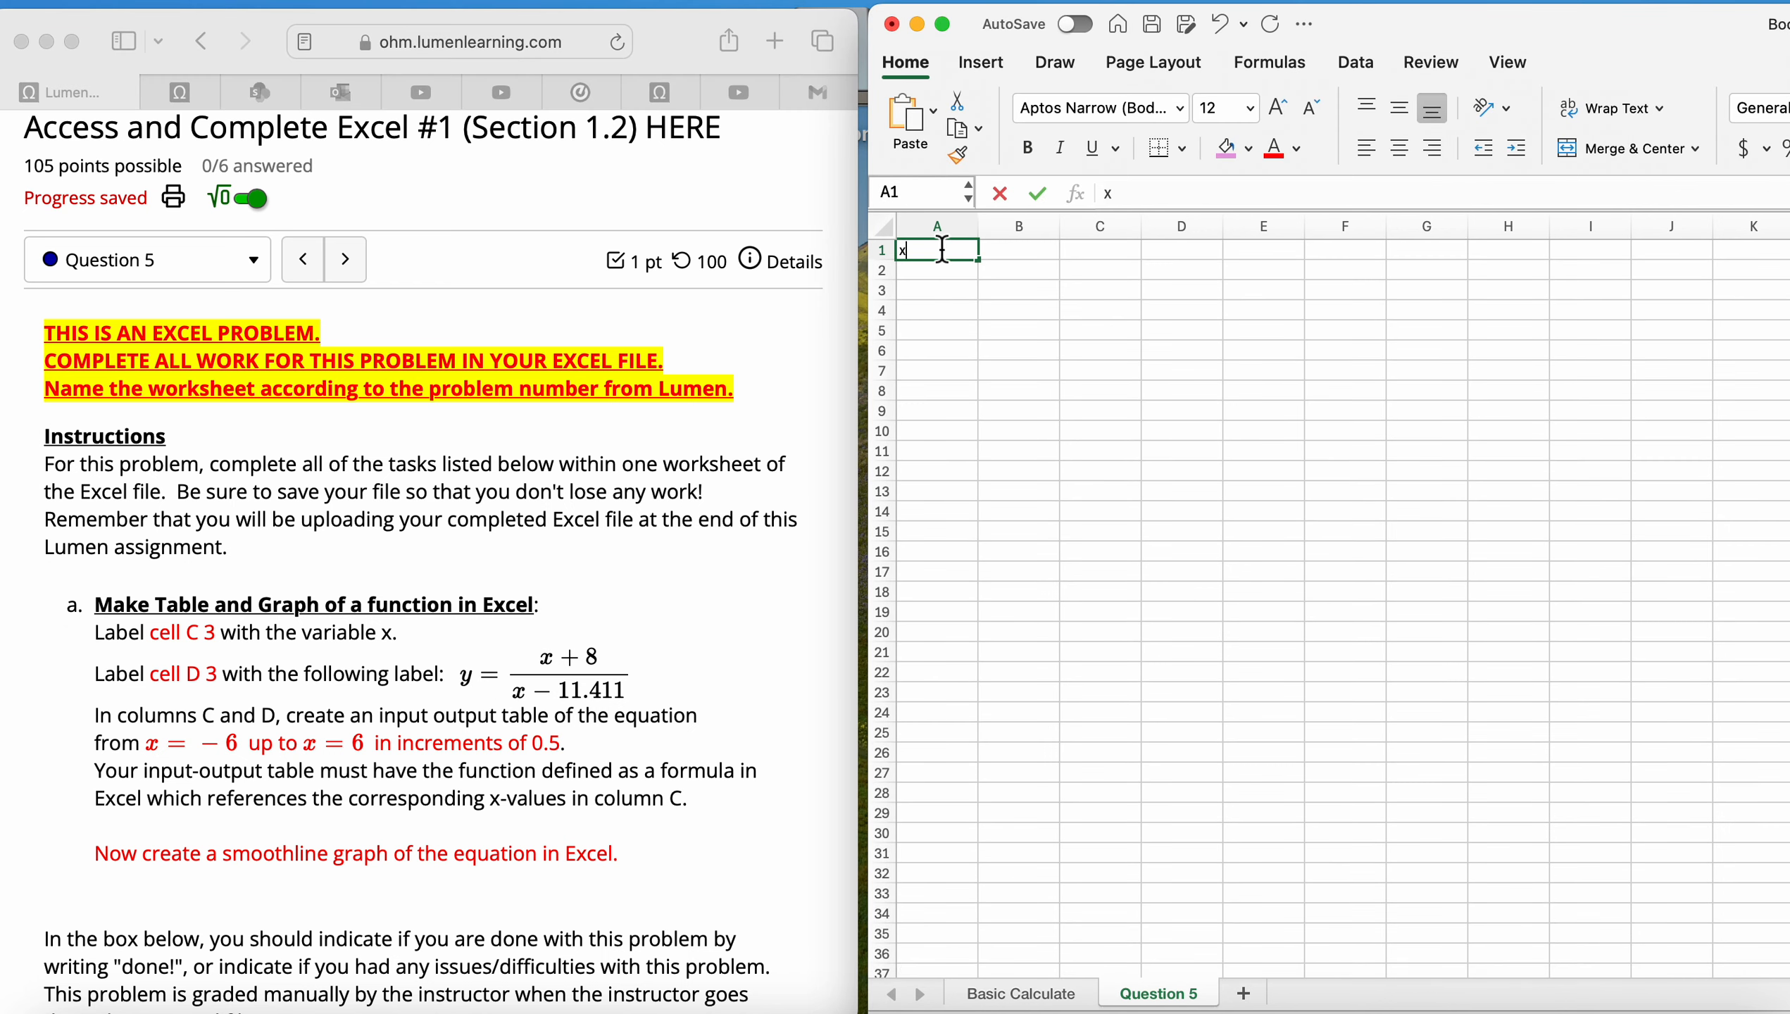
key("Return")
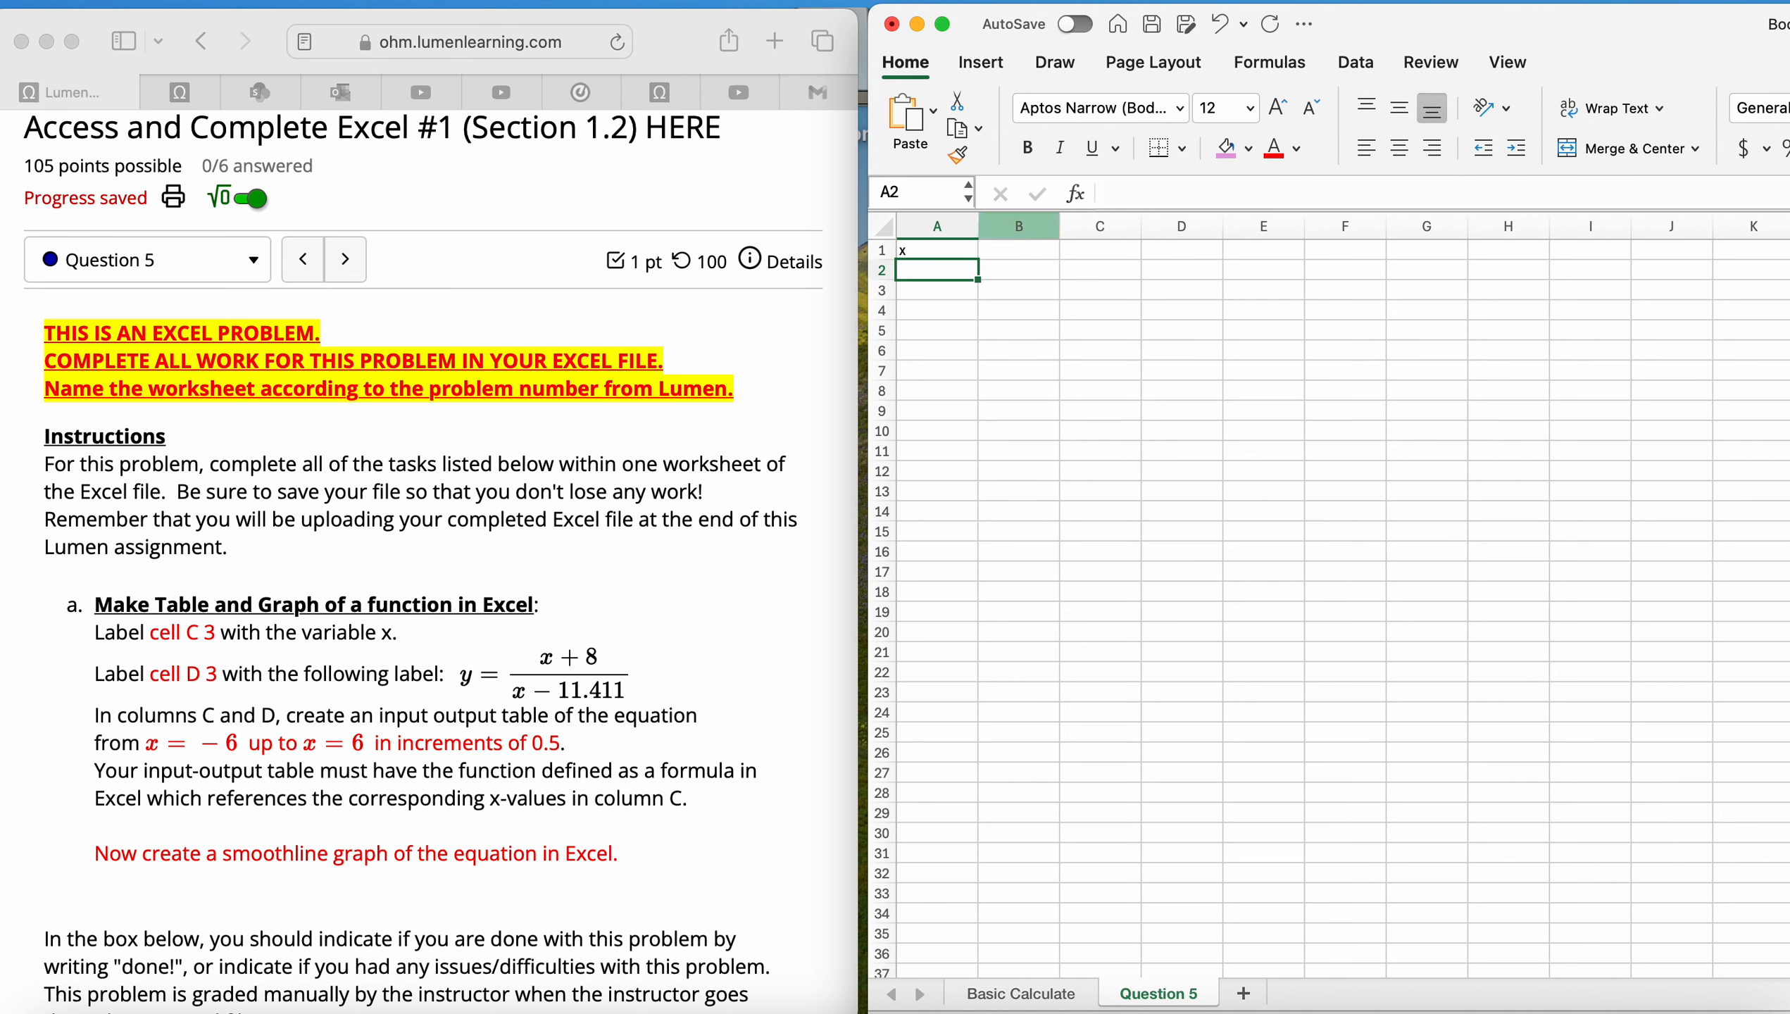
Enter the label y=(x+8)/(x-11.411) in cell B1 and widen column B to fit it.
left_click(1019, 257)
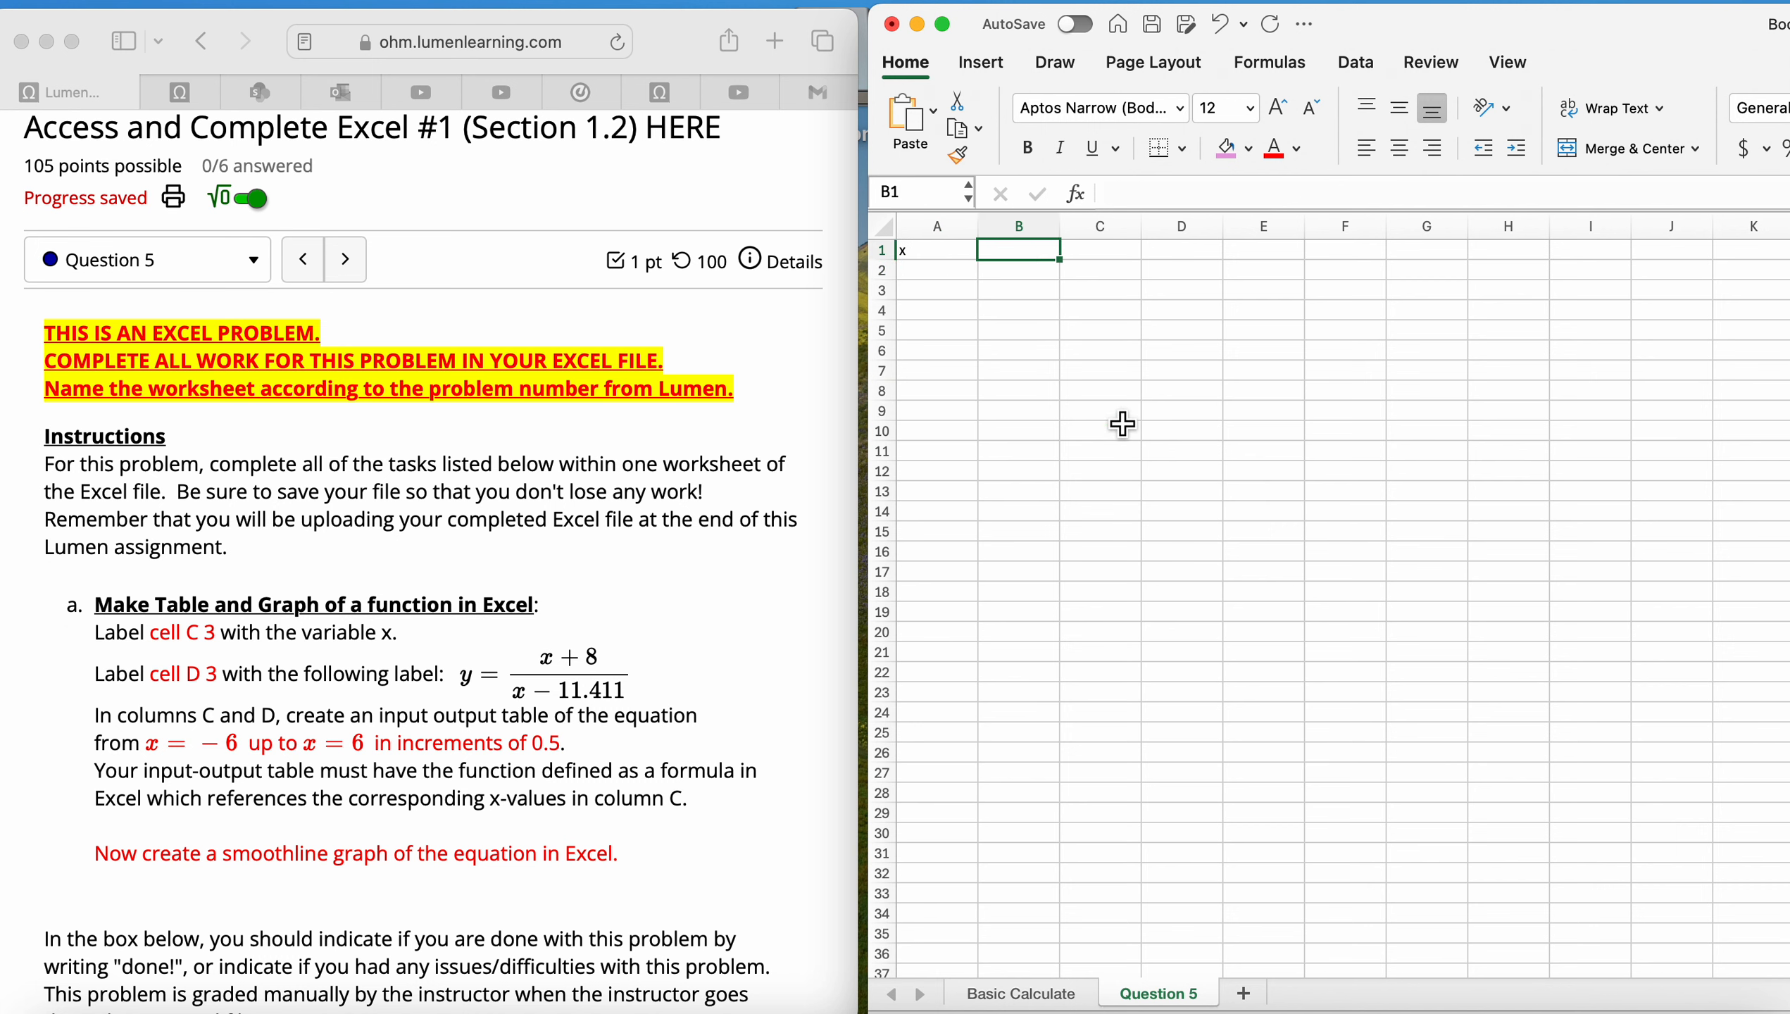
double_click(1665, 24)
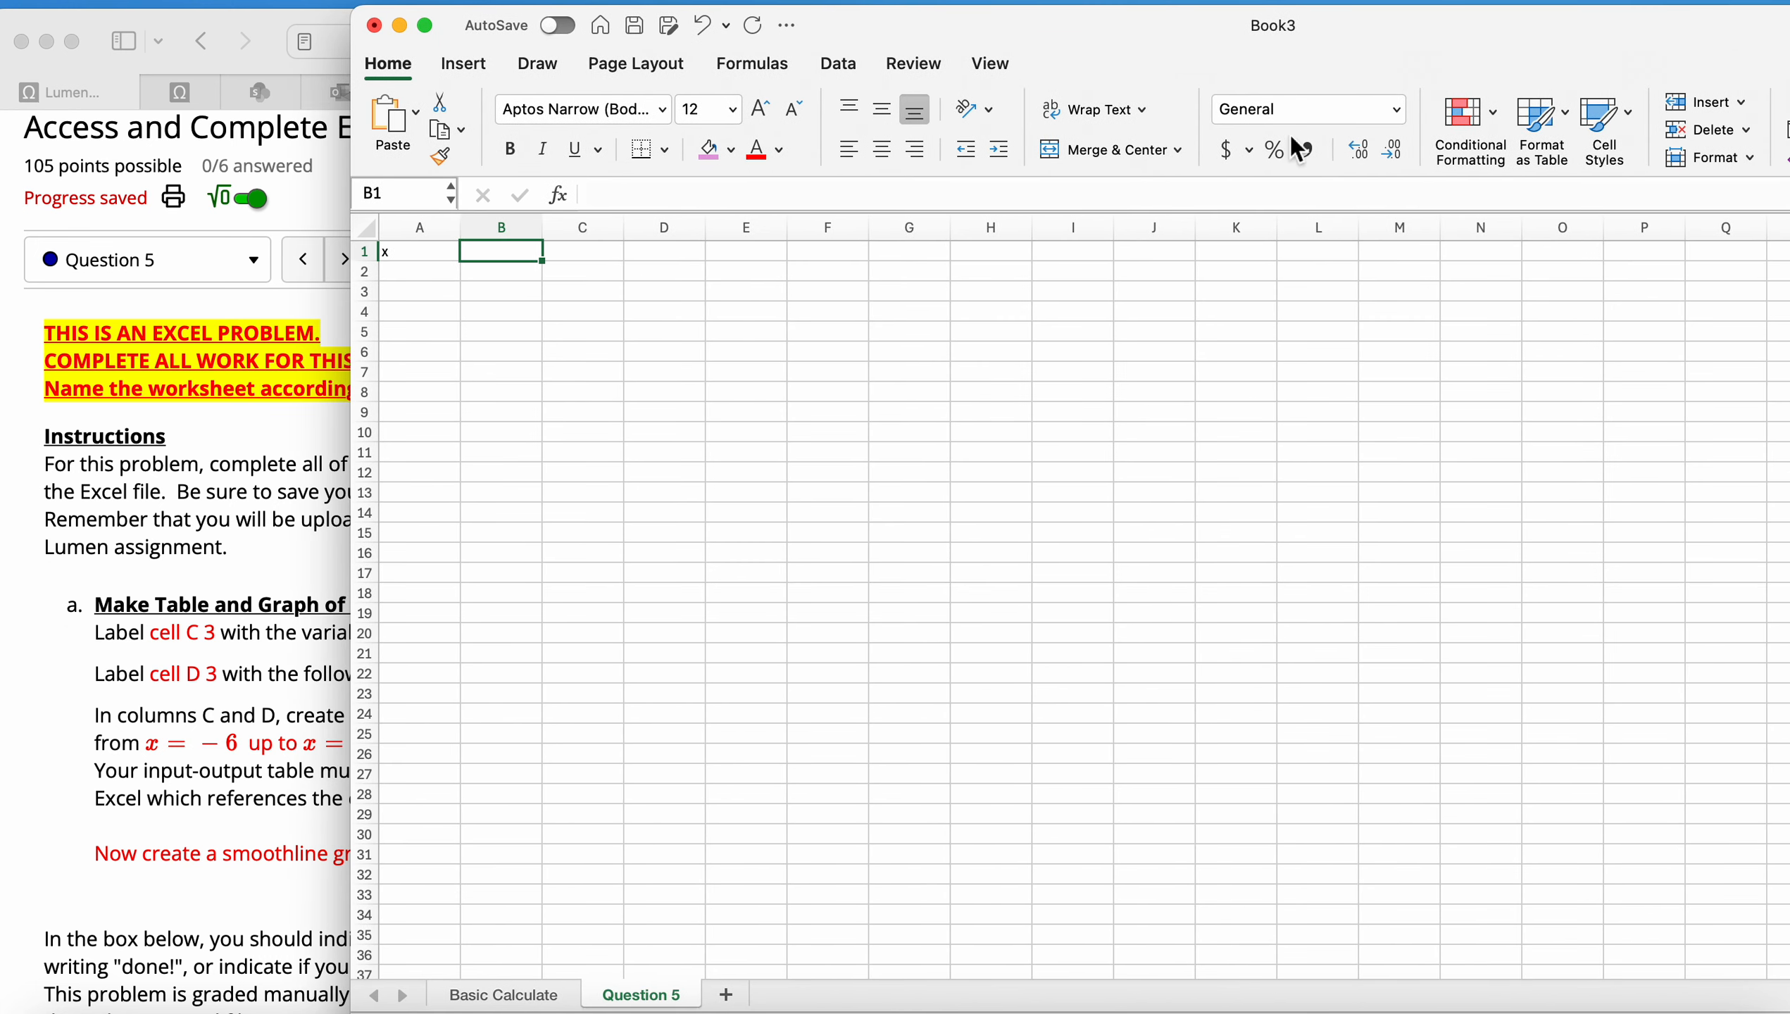
scroll(1639, 536, "up", 4)
scroll(1639, 536, "left", 5)
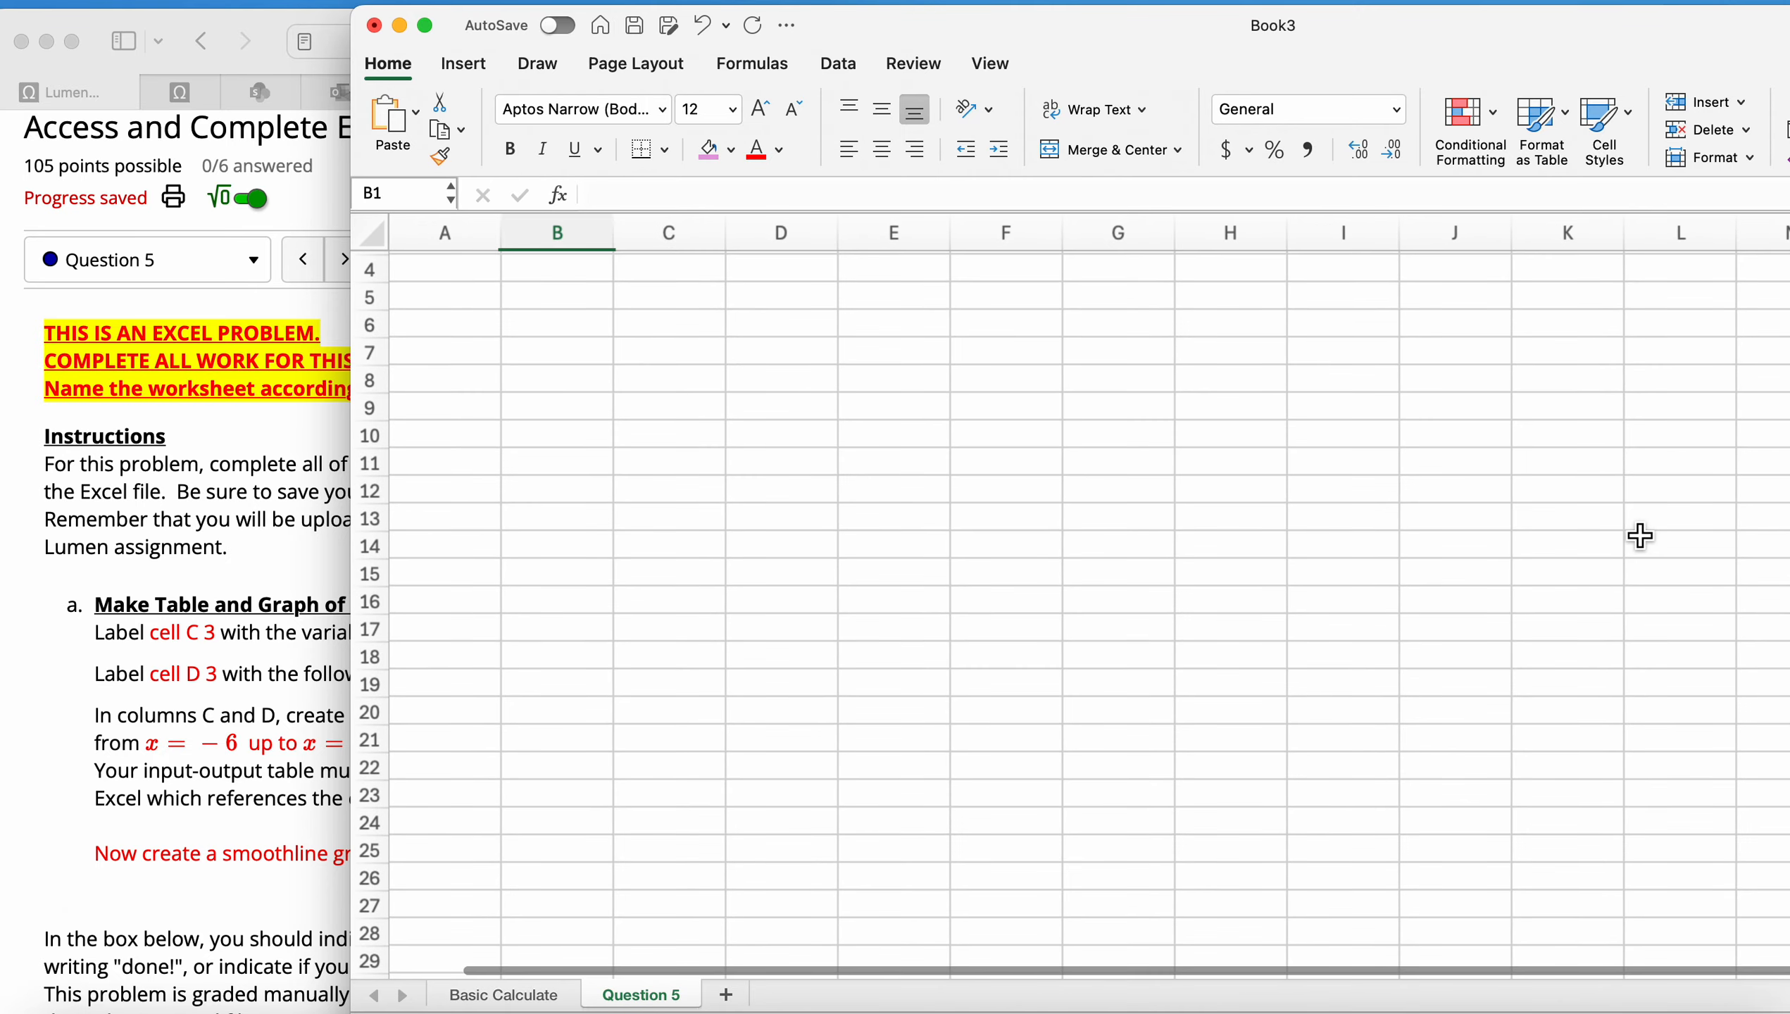
scroll(1286, 363, "up", 3)
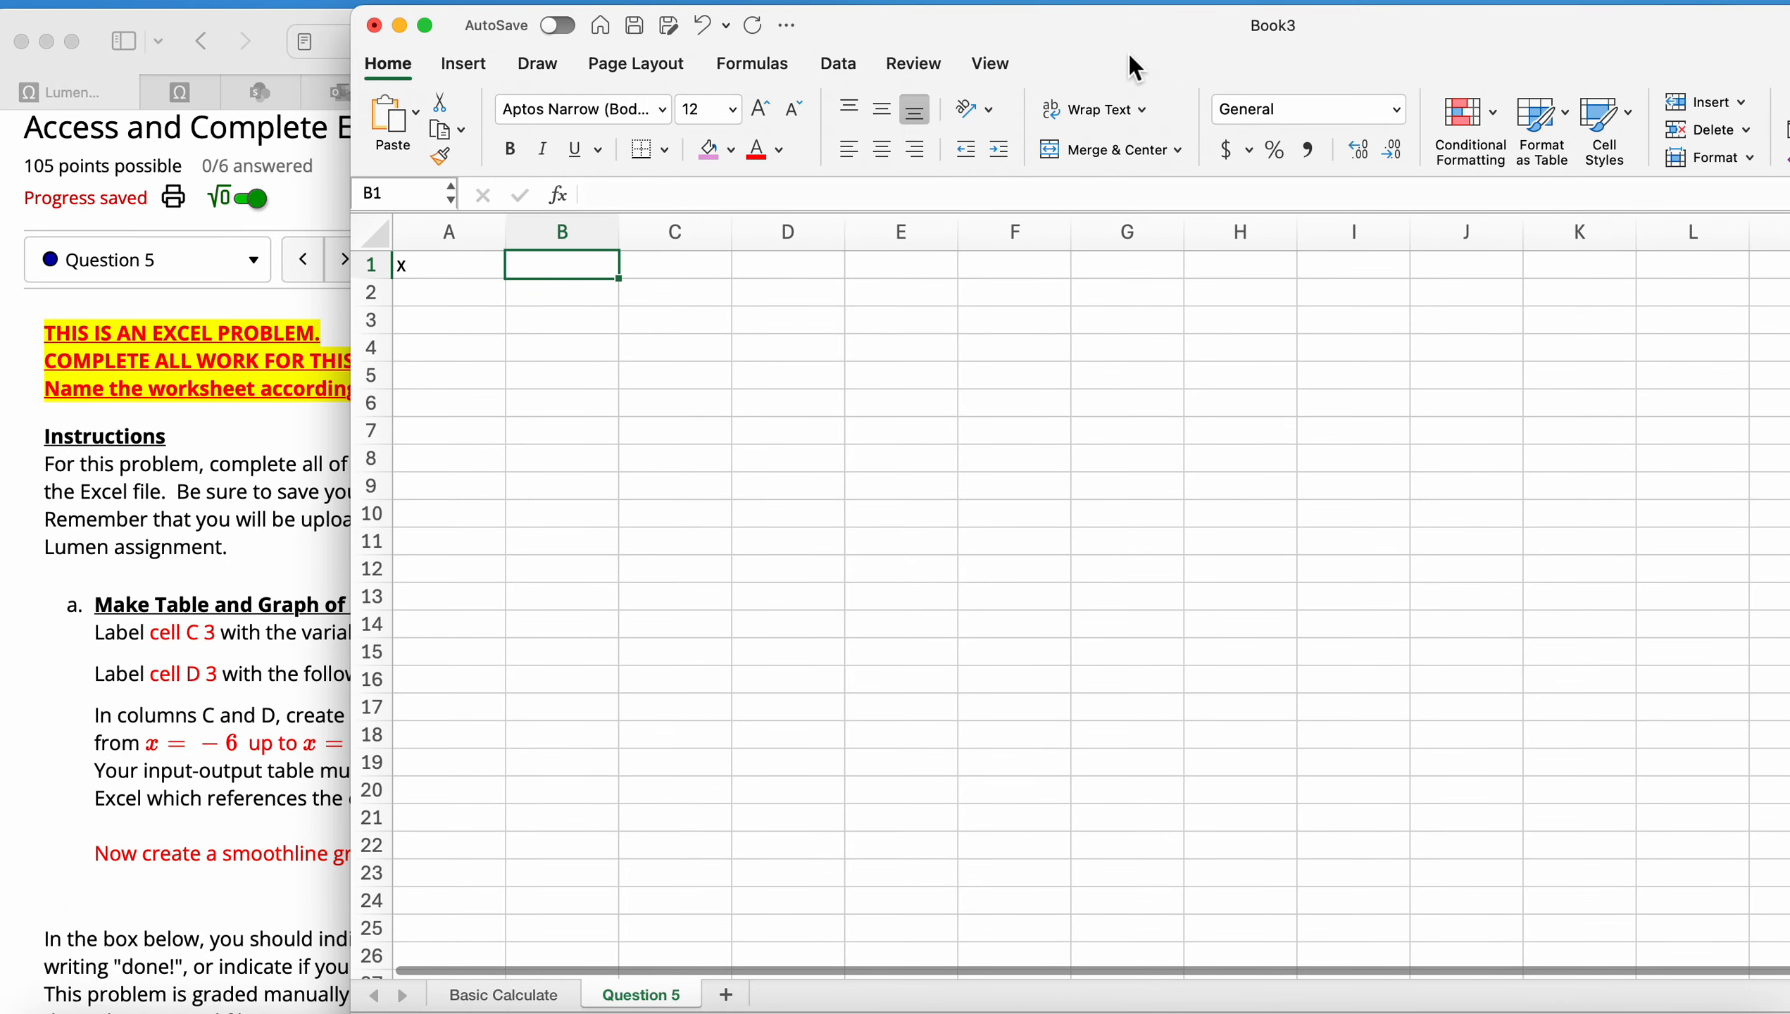
left_click_drag(1128, 51, 1617, 112)
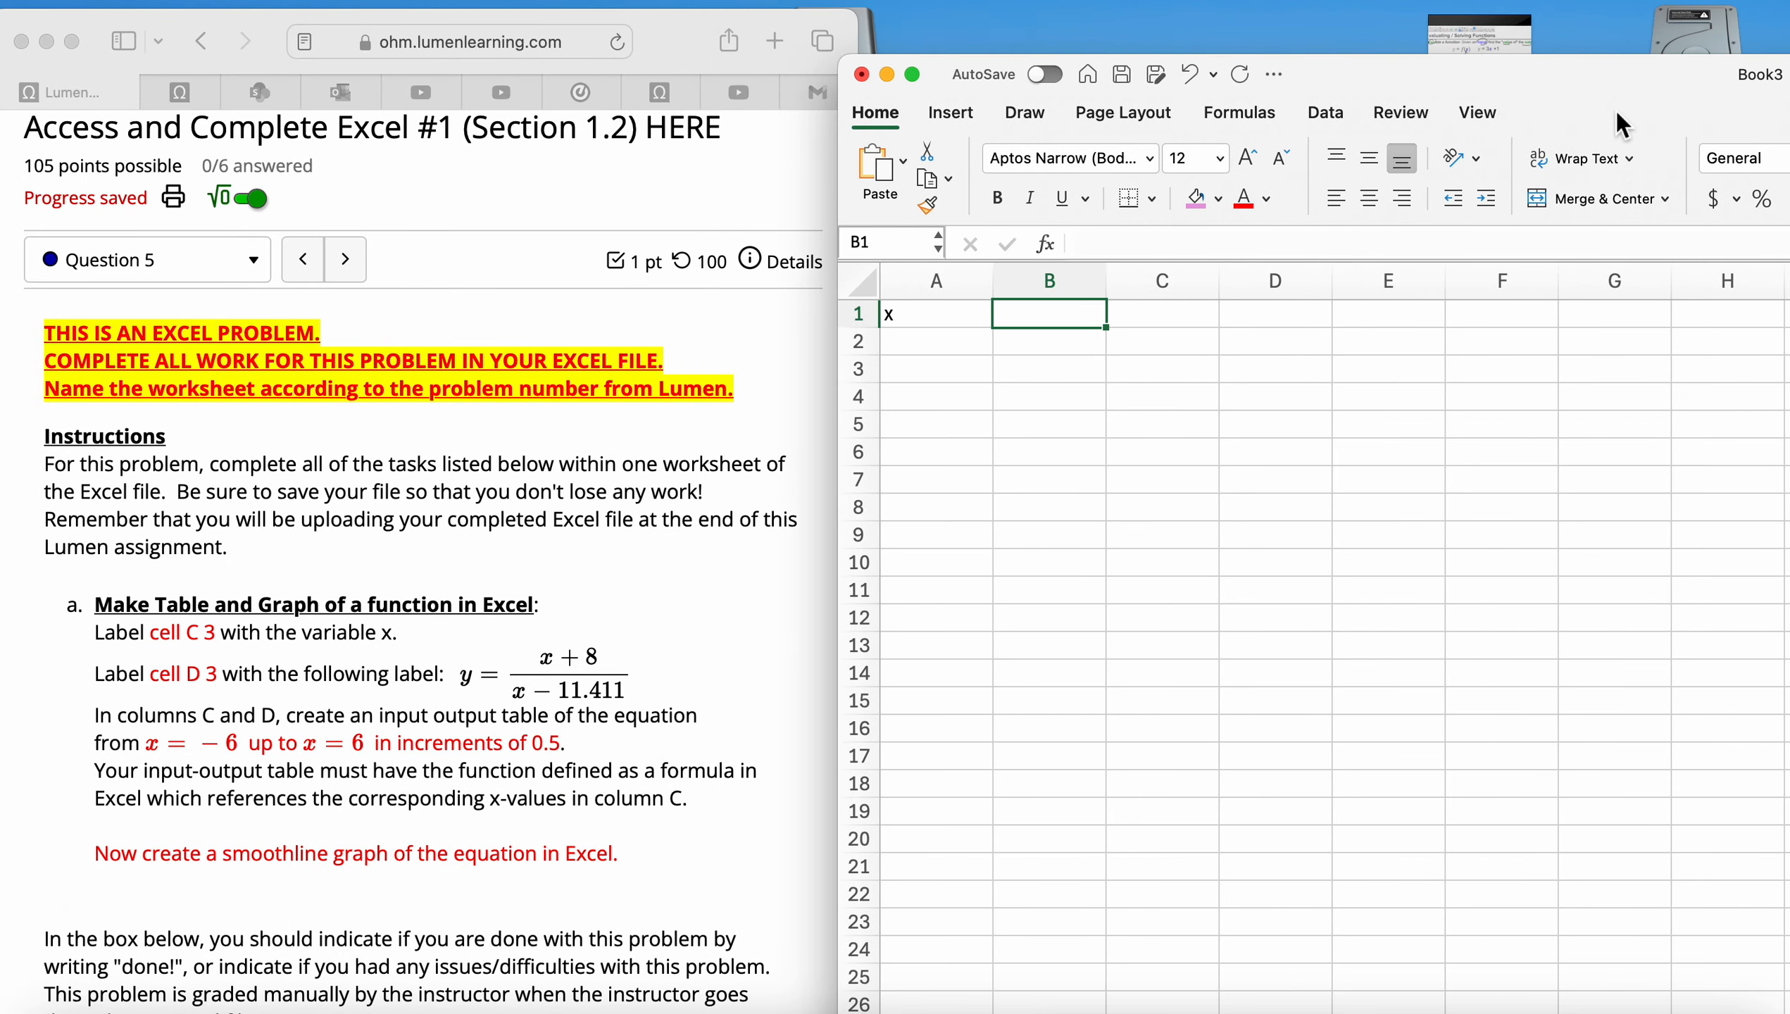
type("y=(x+8)")
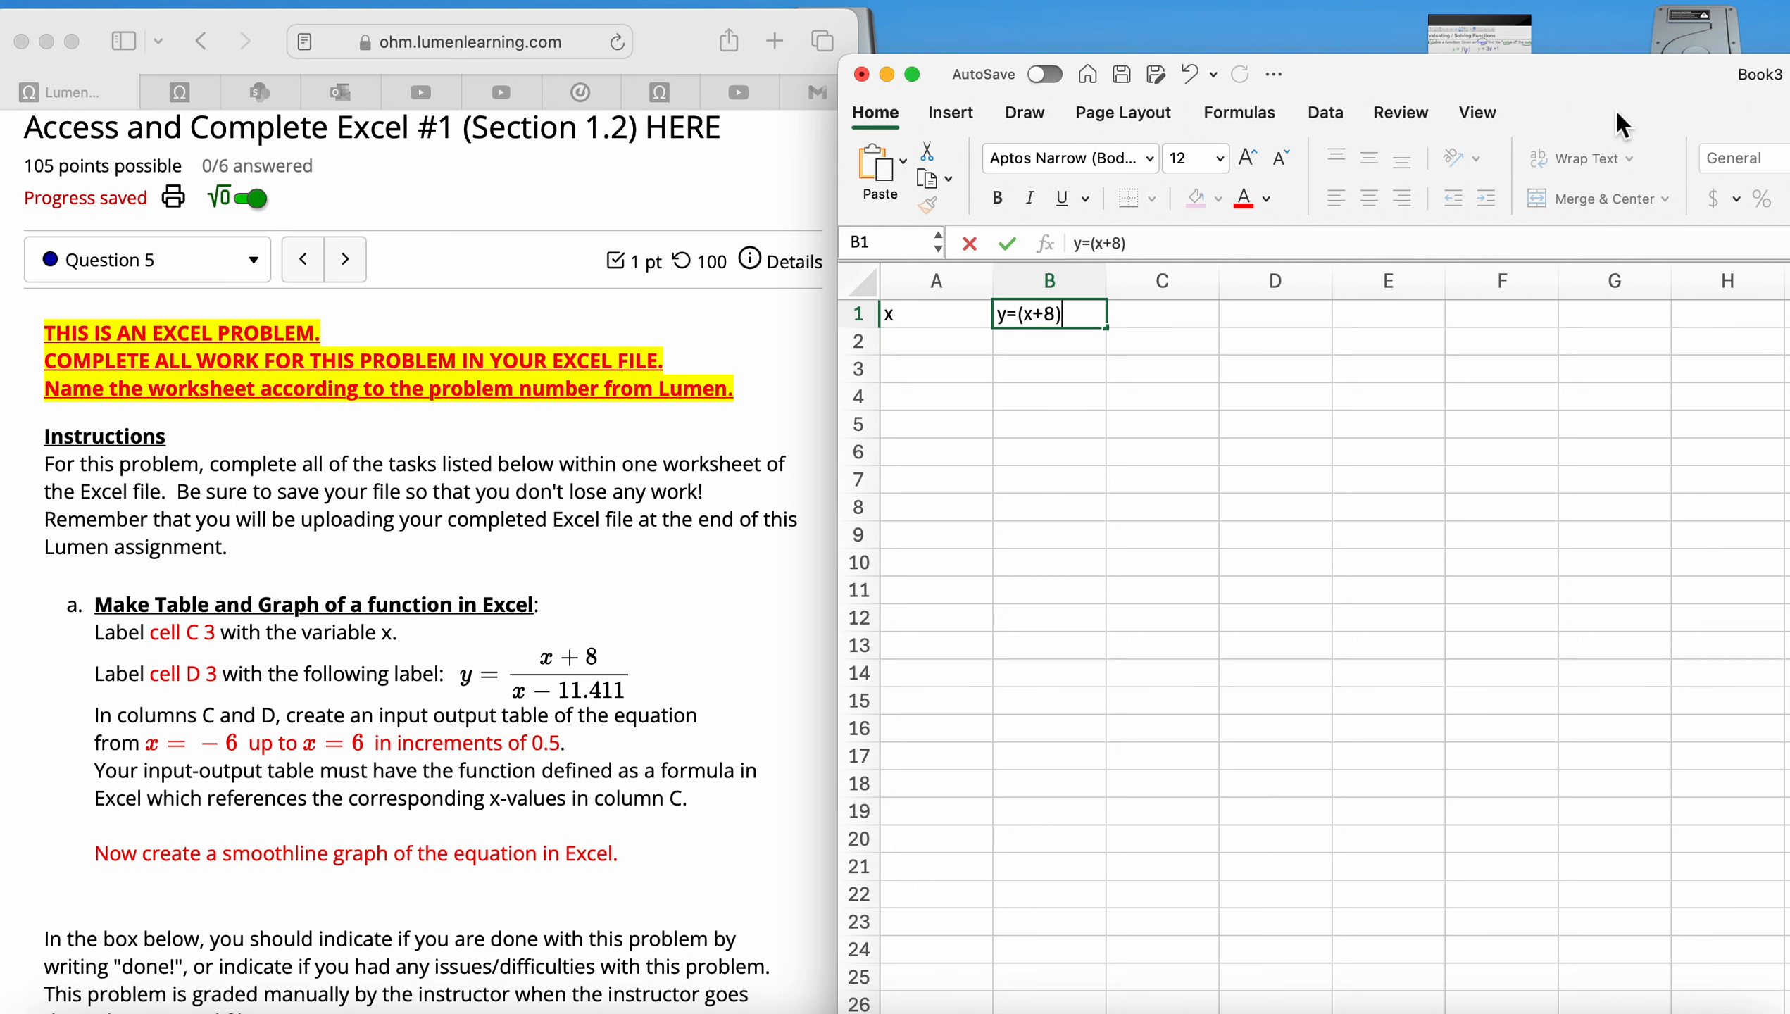
type("/(x-11.411)")
key("Return")
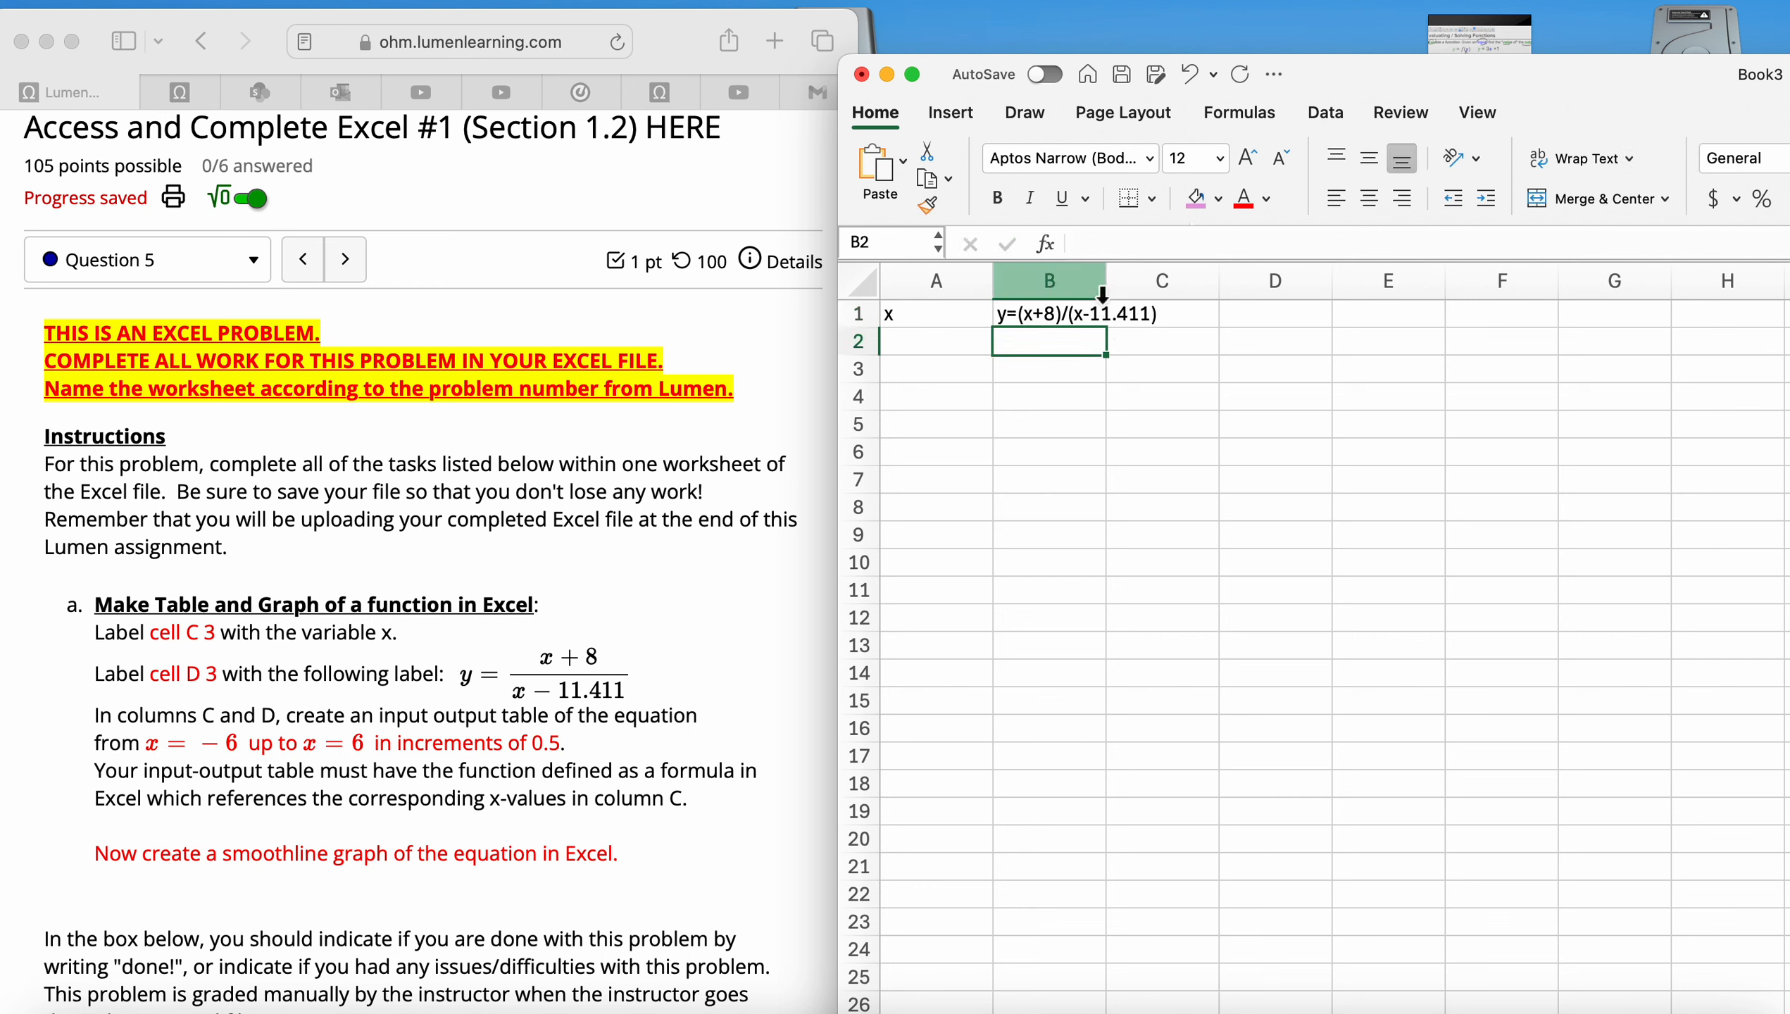
left_click_drag(1102, 291, 1165, 290)
Enter the first two x-values, -6 in cell A2 and -5.5 in cell A3.
left_click(950, 355)
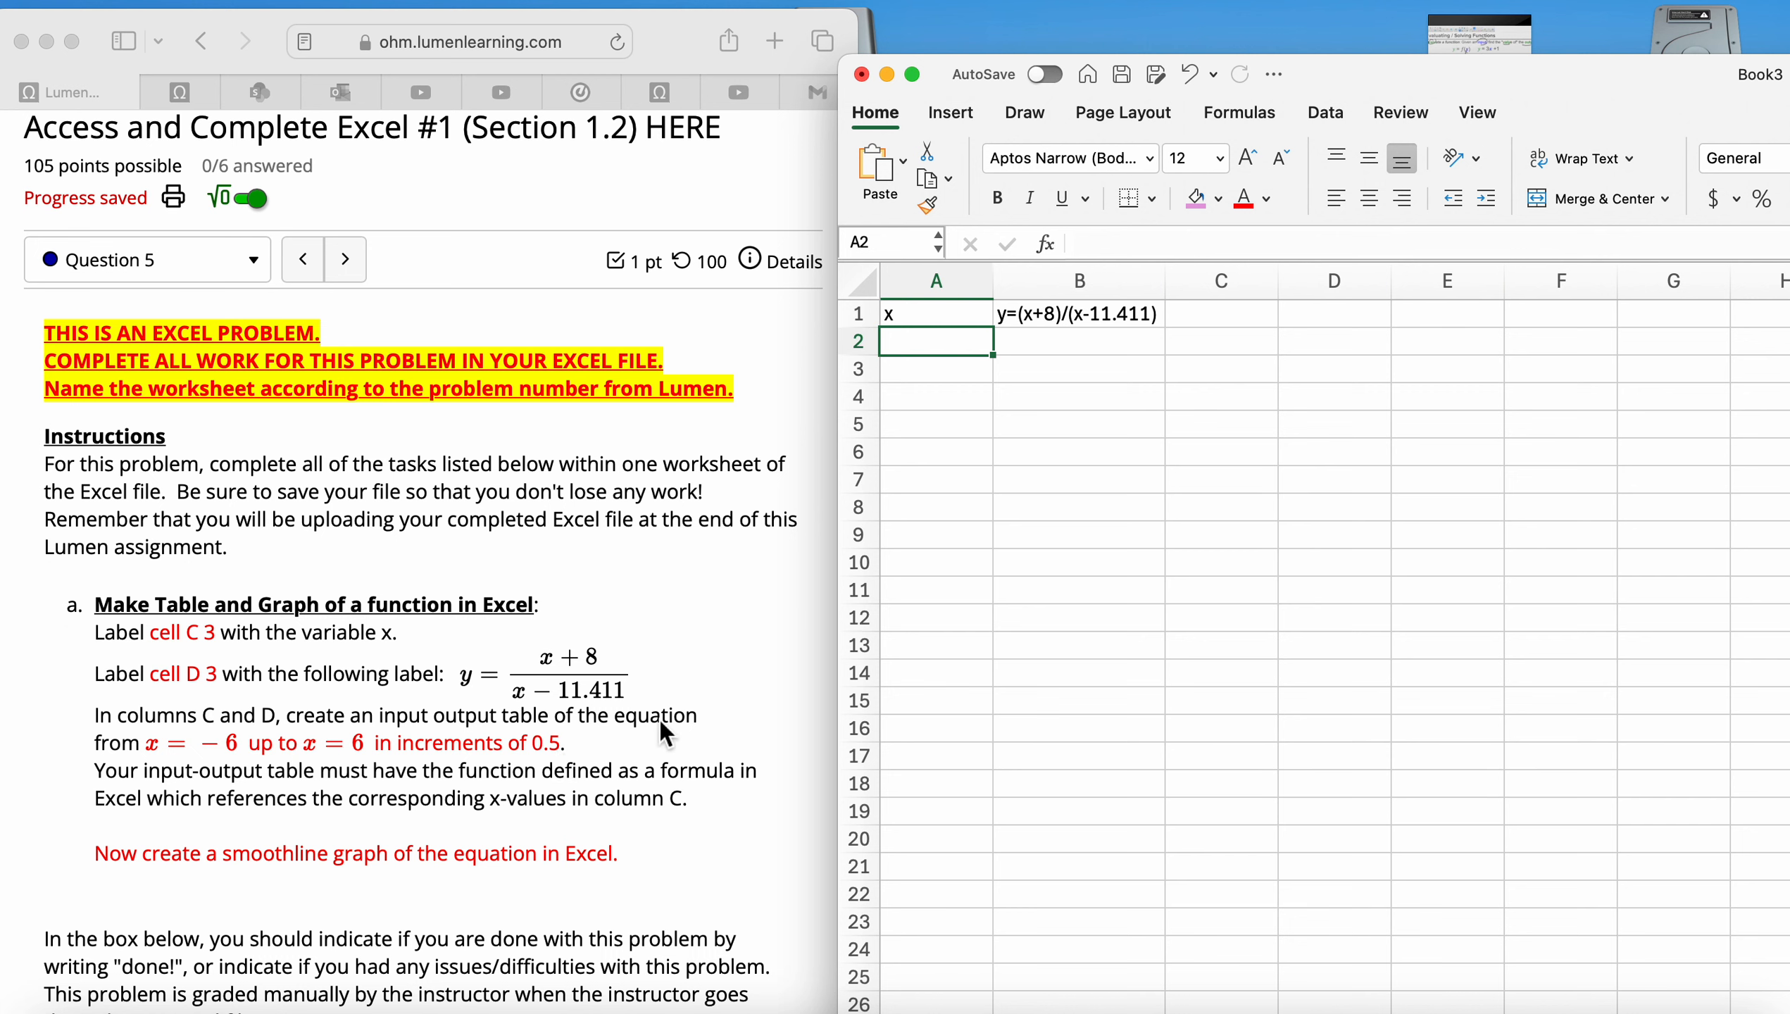
type("-6")
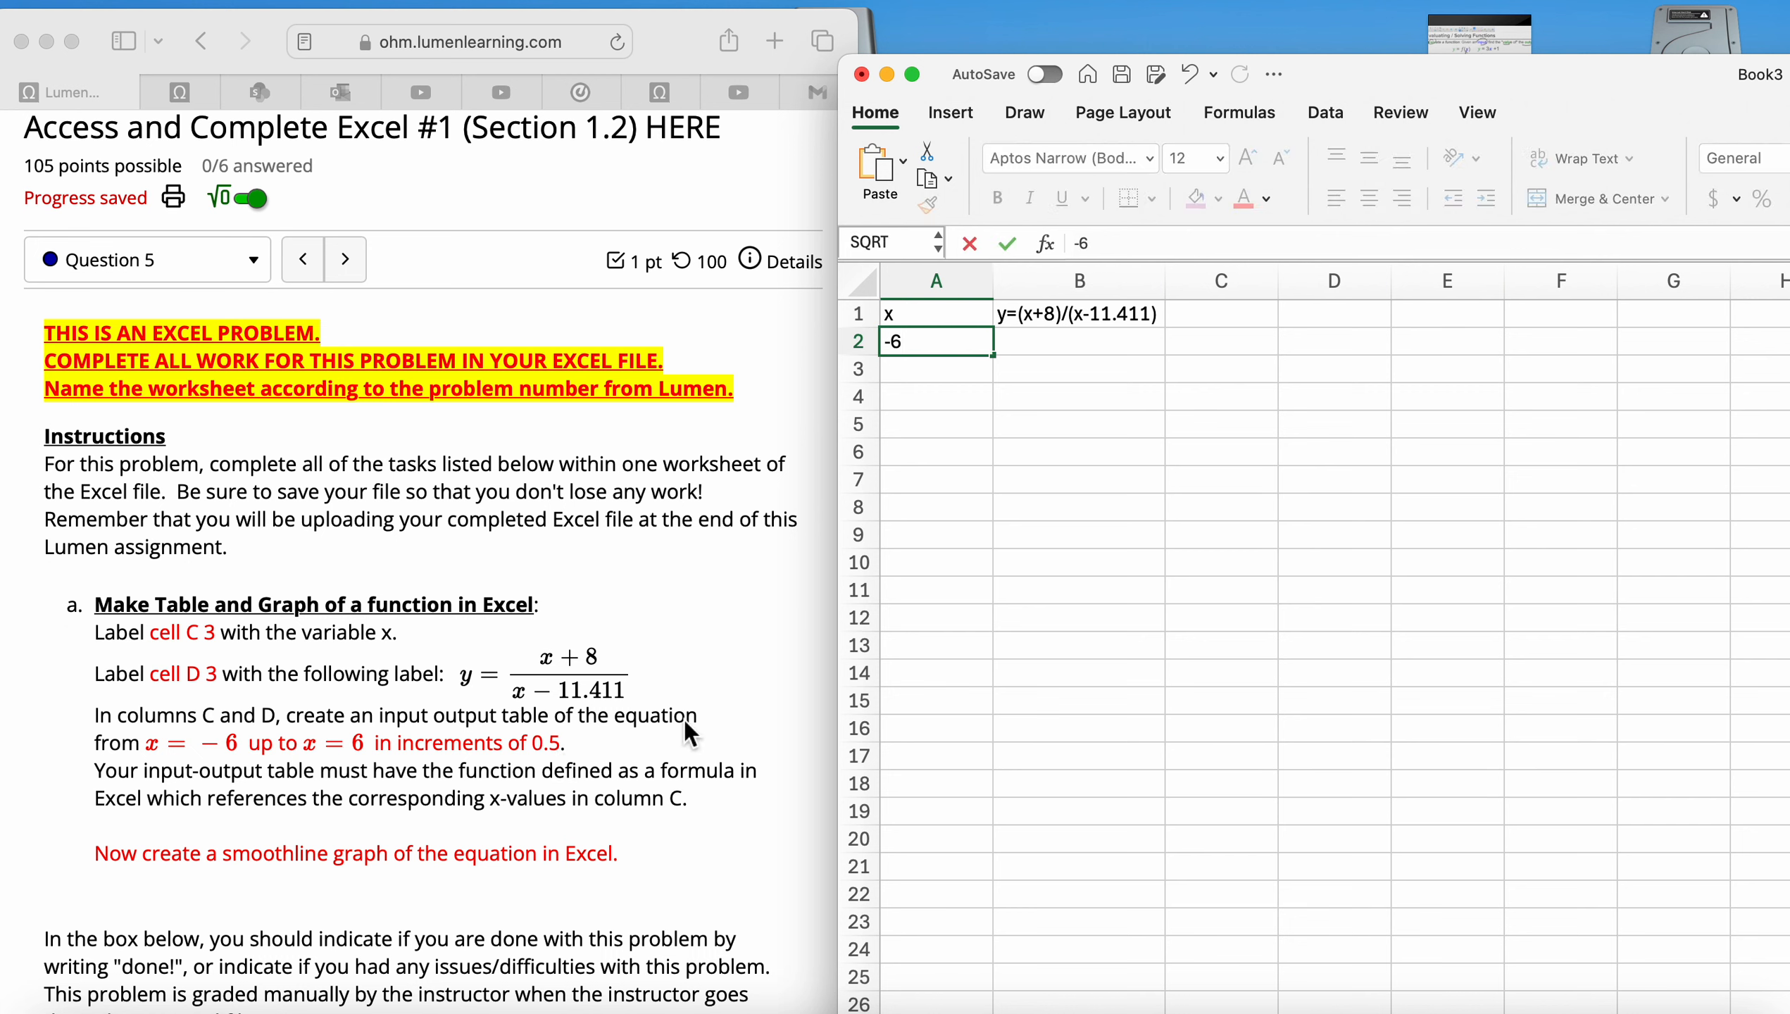
key("Return")
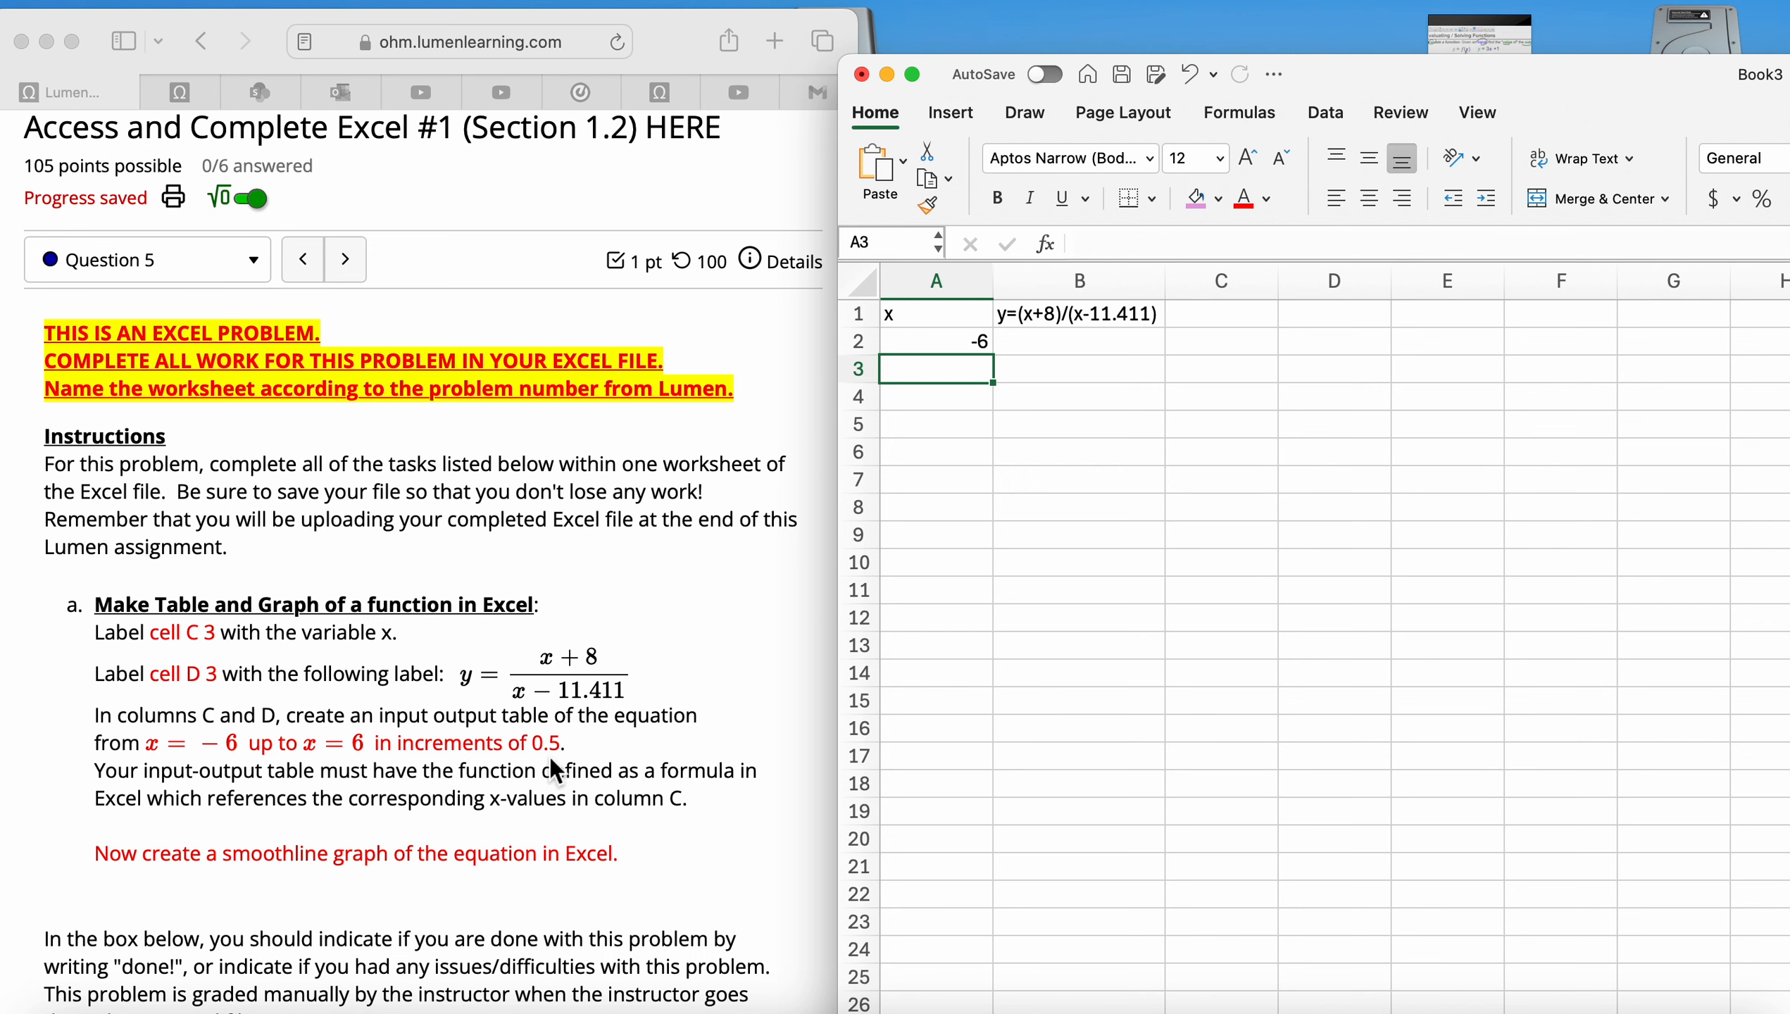
type("-5.5")
key("Return")
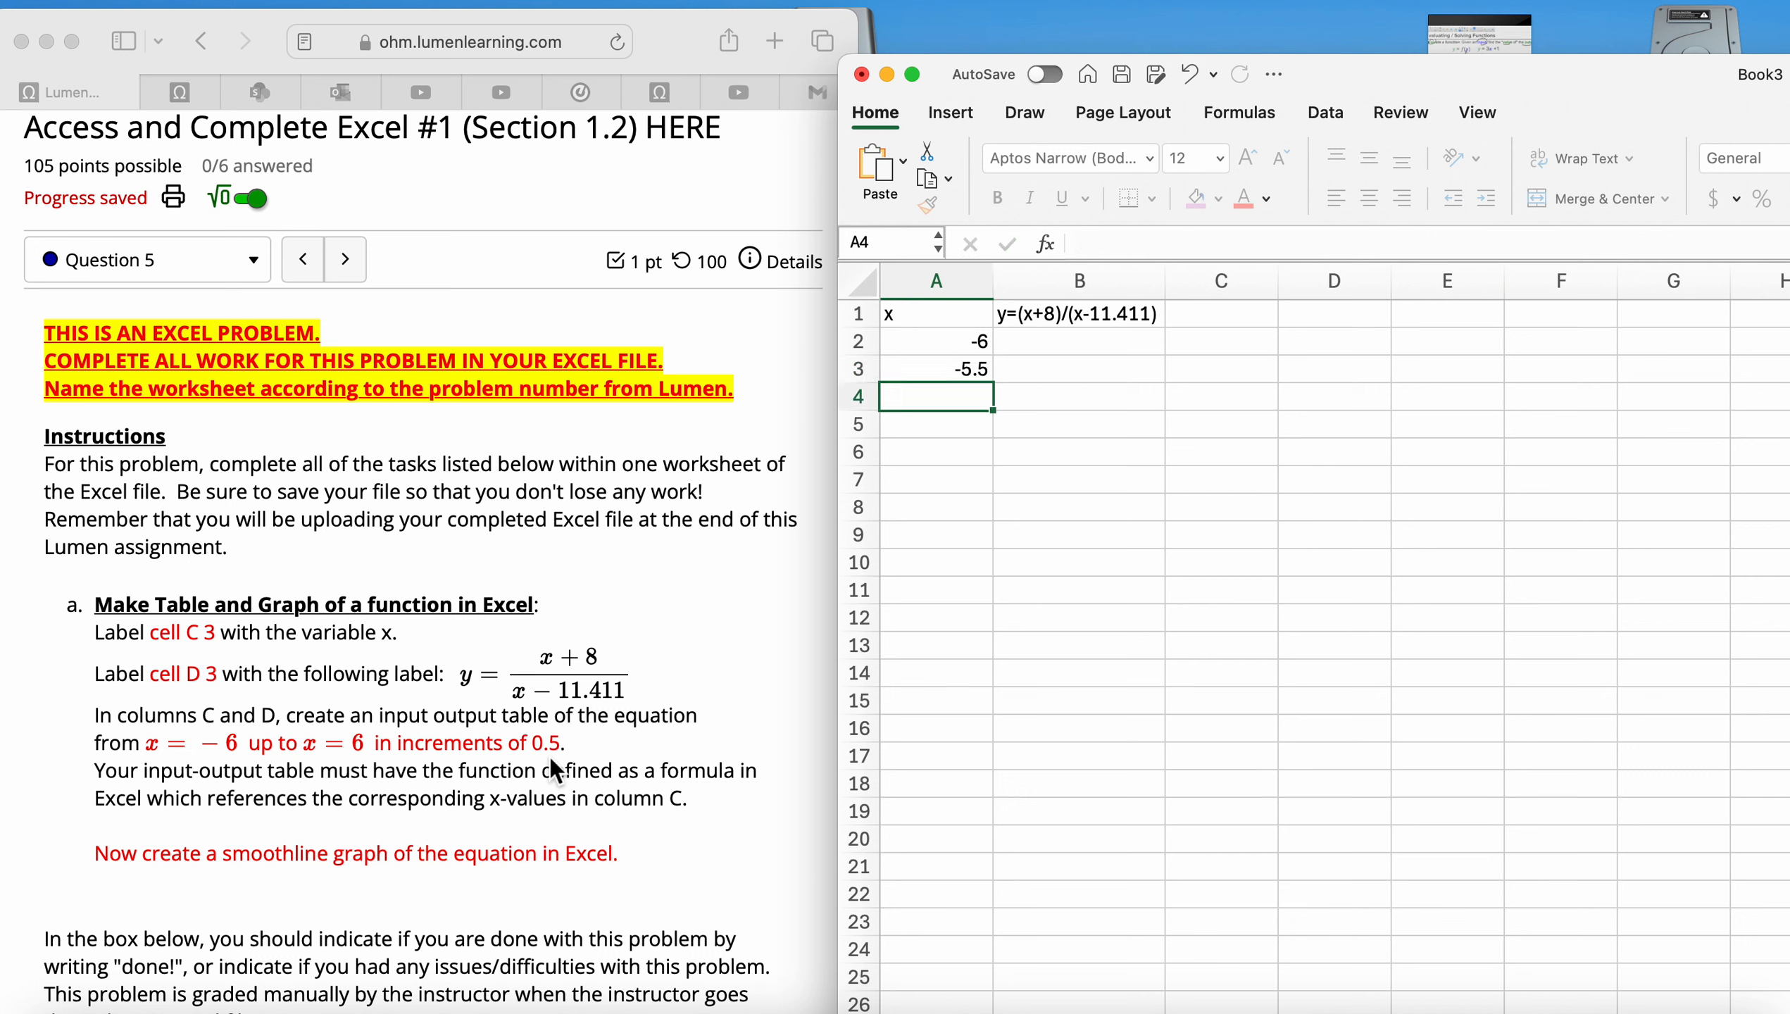
Extend the x-values from A2:A3 down column A in 0.5 increments to 6 in cell A26.
left_click(967, 351)
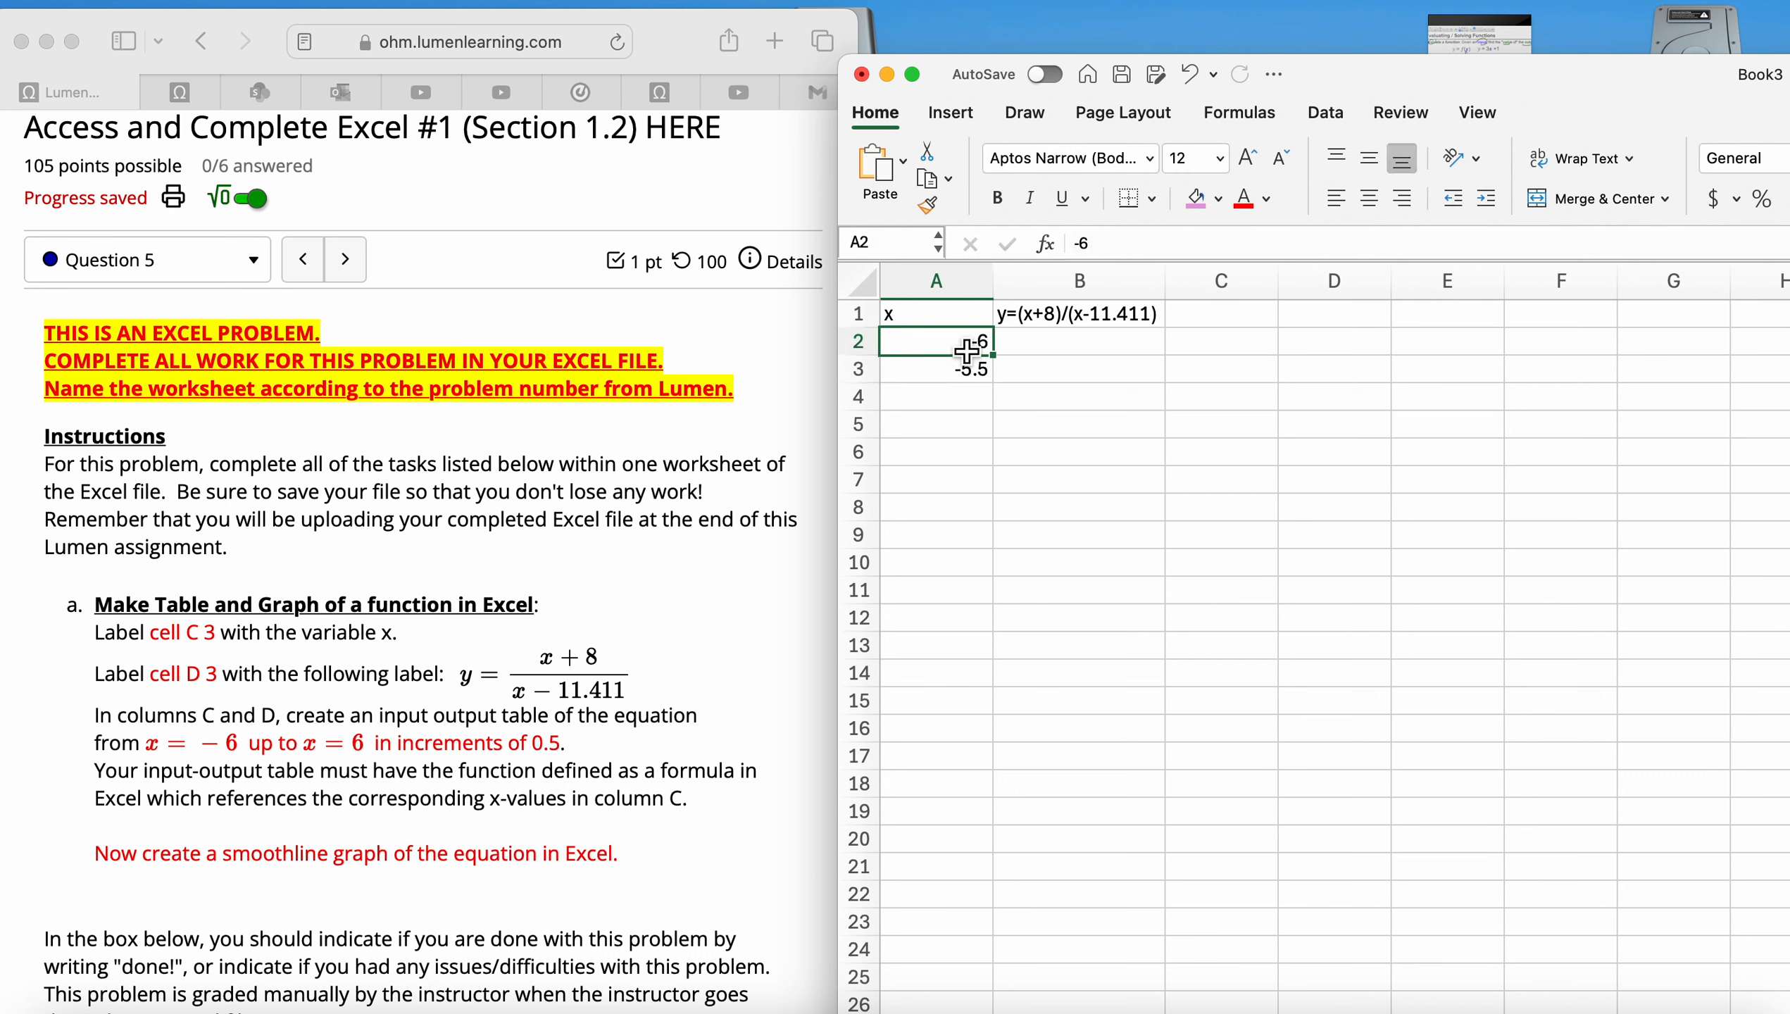
mouse_move(967, 352)
left_mouse_down()
mouse_move(987, 399)
mouse_move(991, 372)
left_mouse_up()
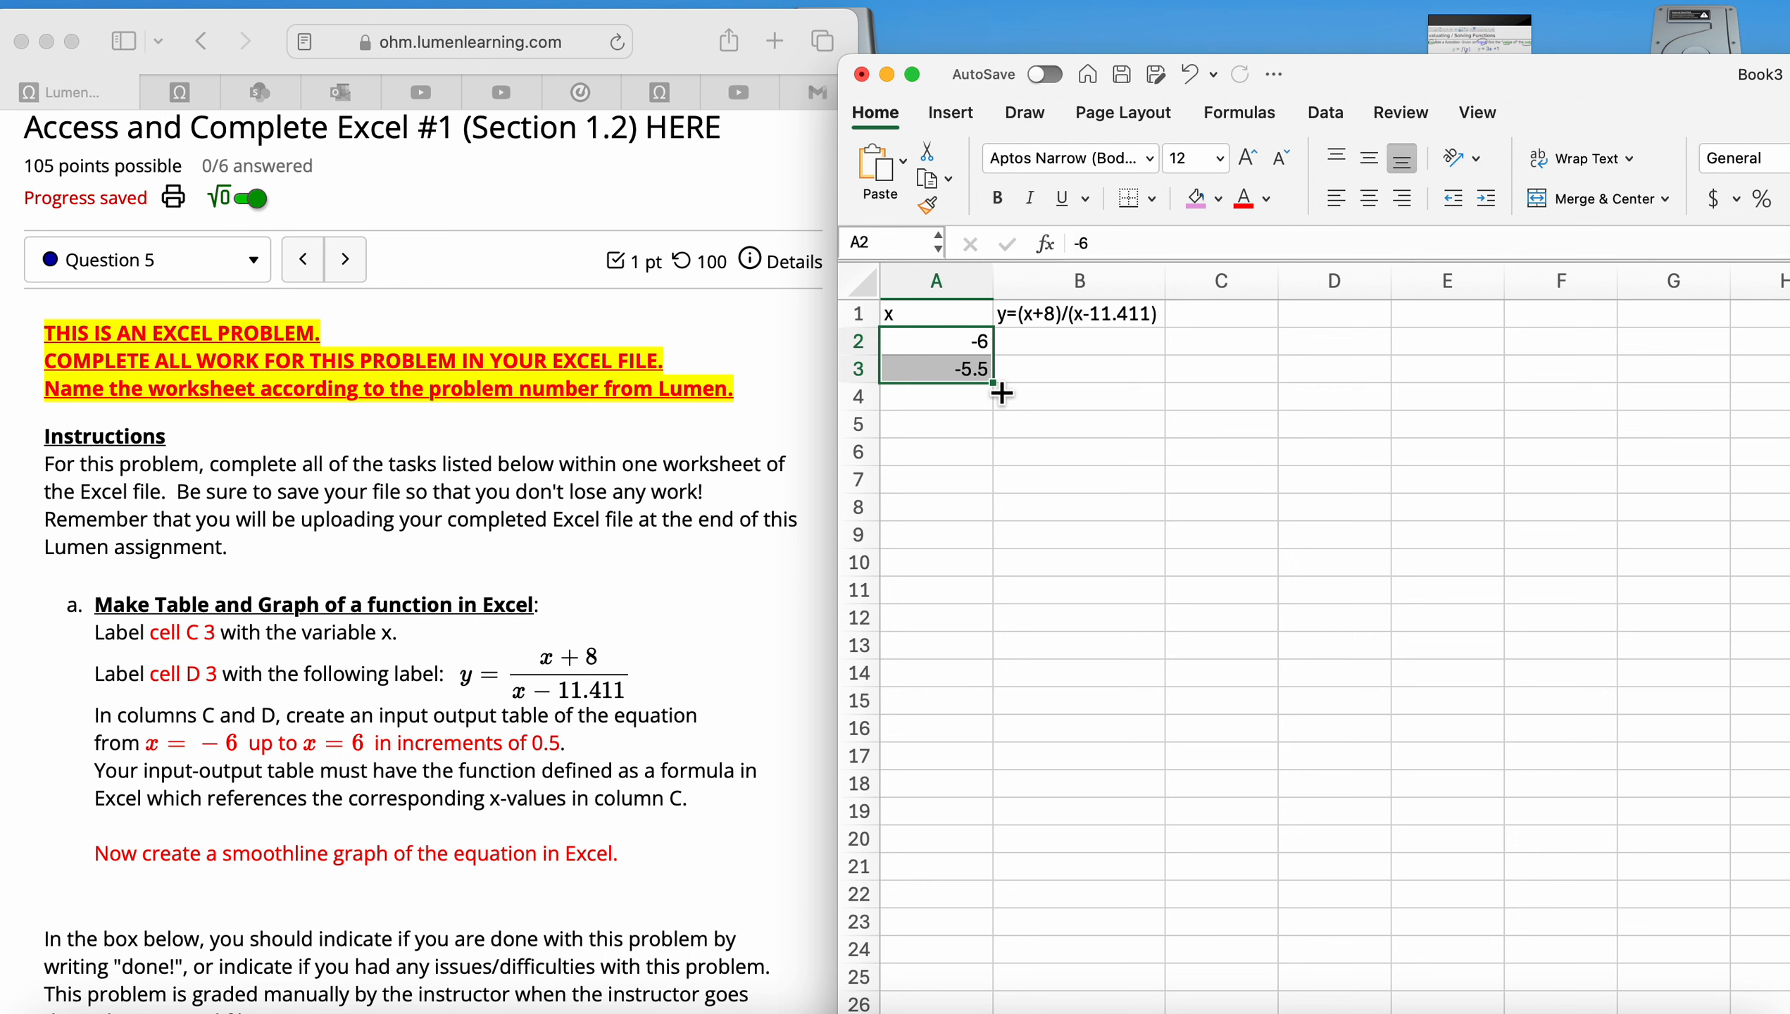
left_click_drag(993, 384, 1007, 1010)
scroll(1439, 699, "down", 3)
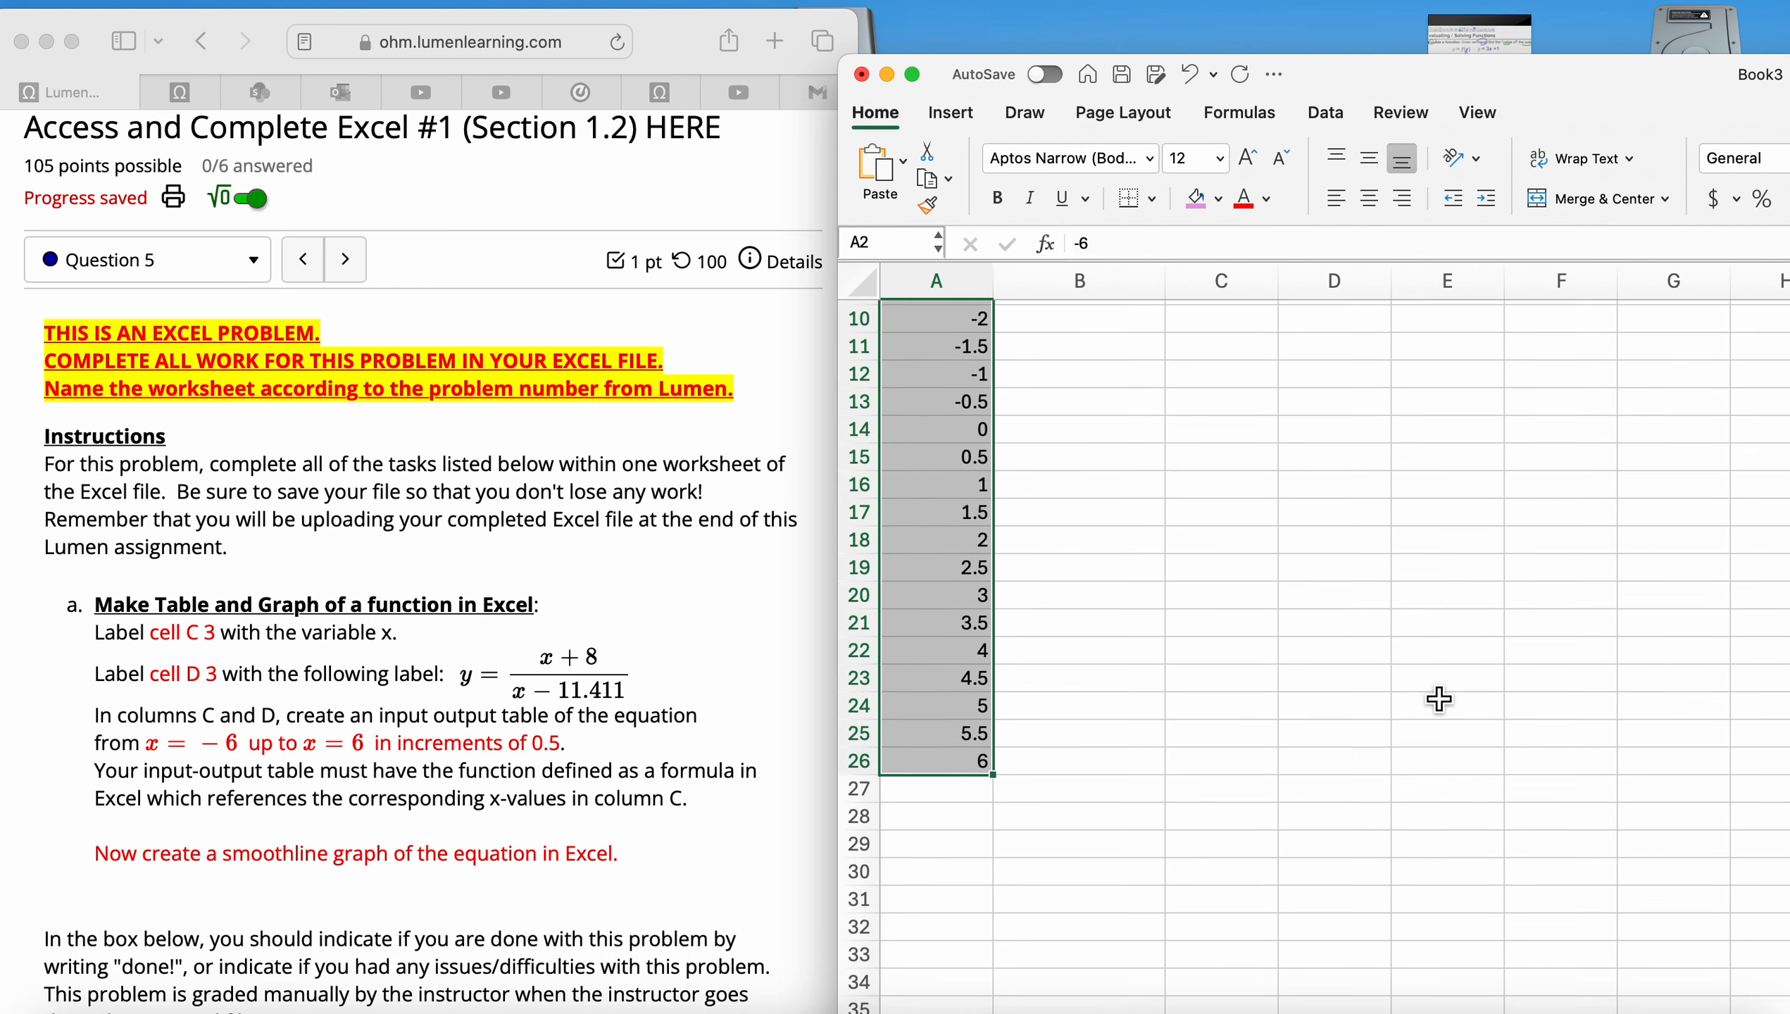
scroll(1439, 700, "up", 1)
scroll(1031, 355, "up", 3)
Enter the formula =(A2+8)/(A2-11.411) in cell B2, referencing the x-value in A2.
left_click(1072, 376)
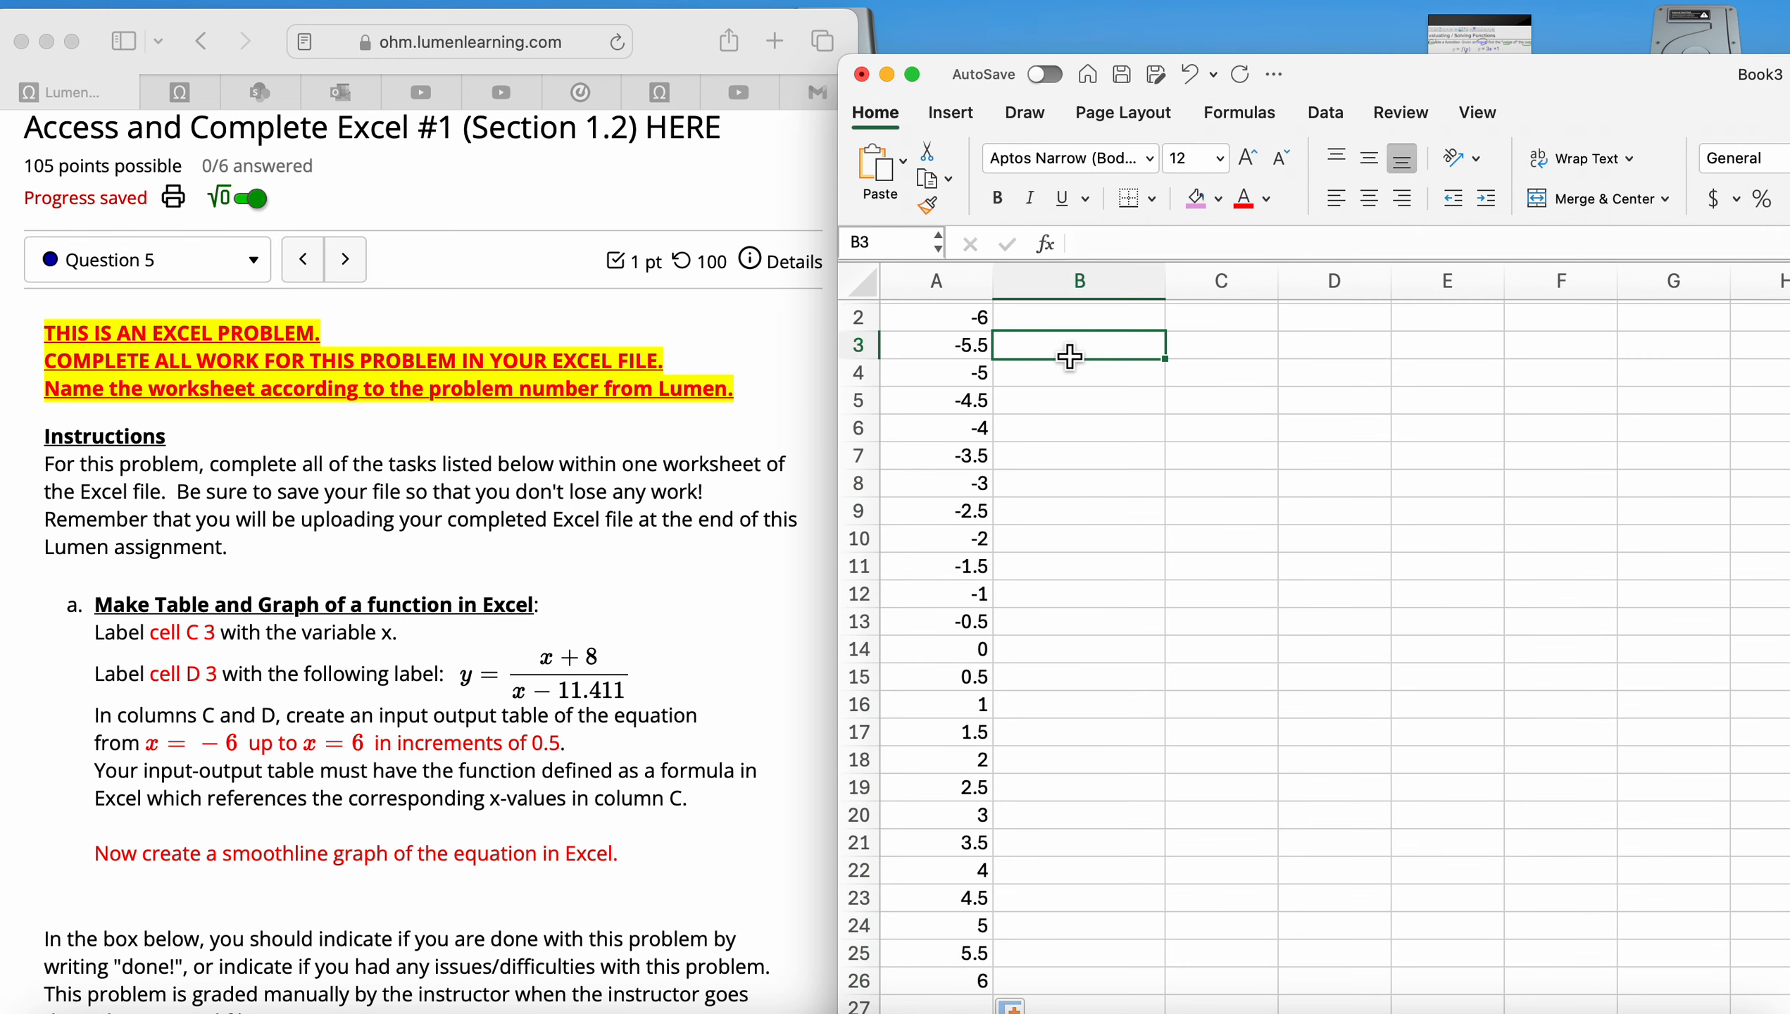
left_click(1072, 343)
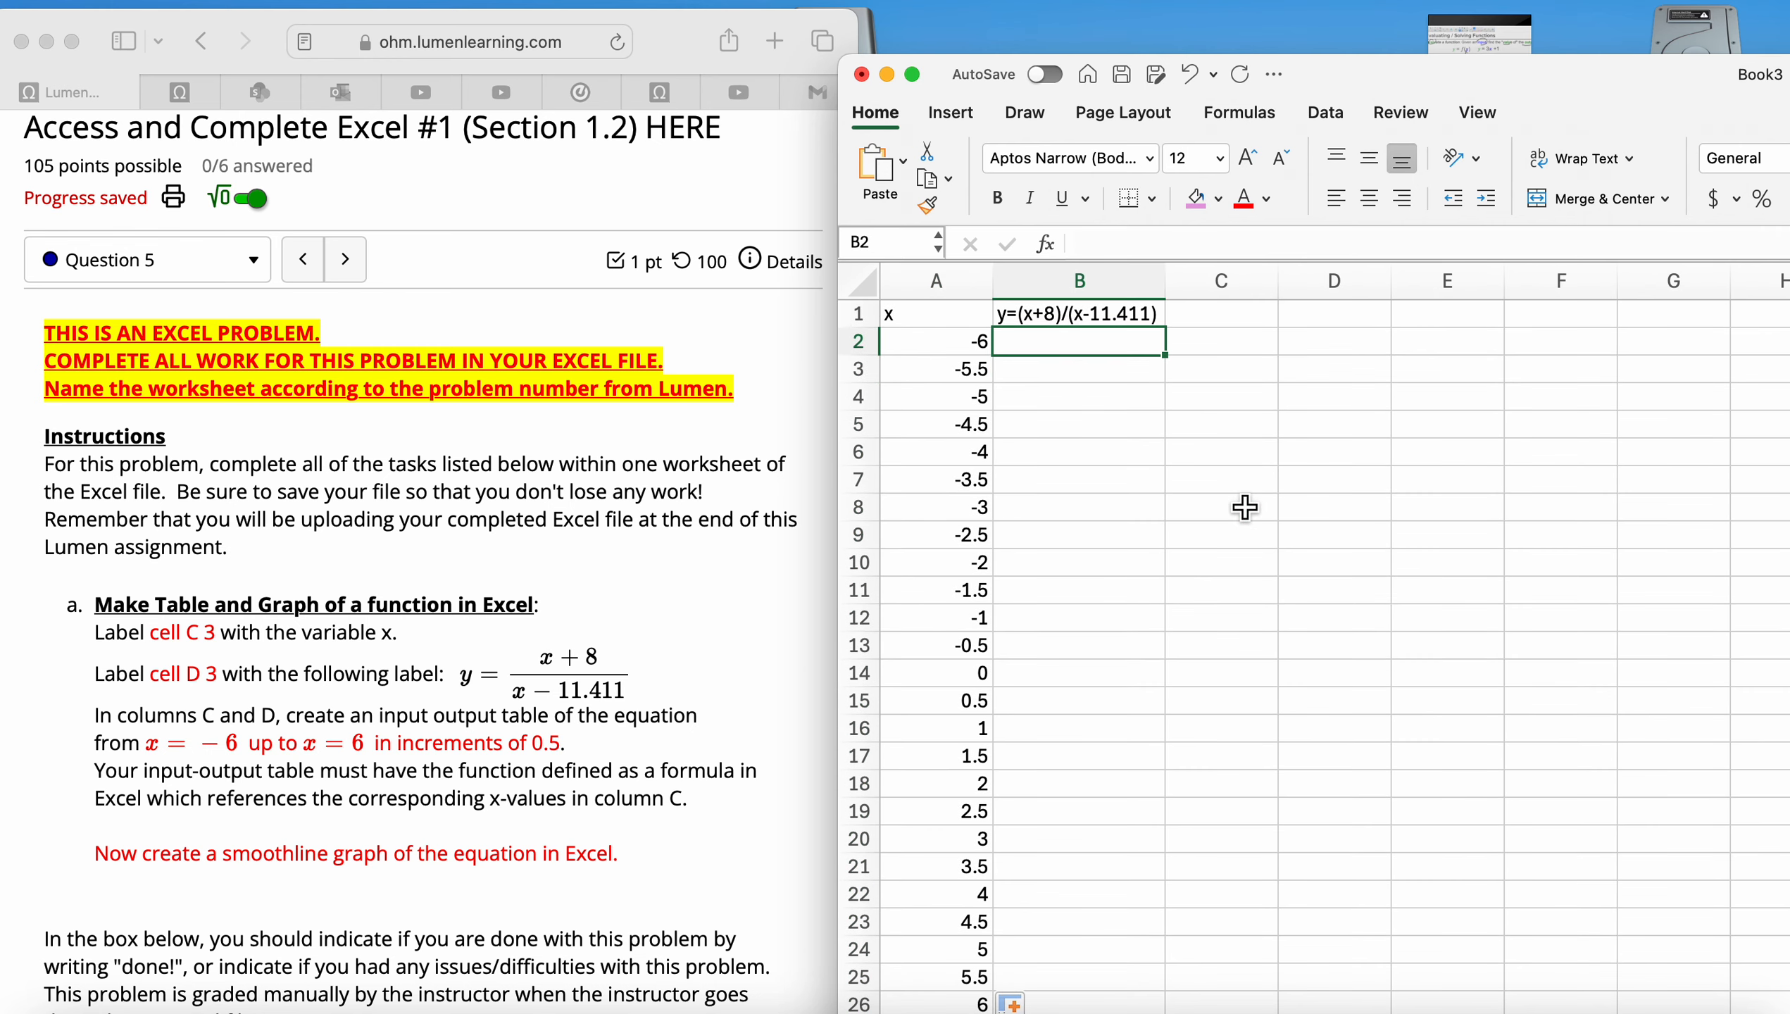
type("=")
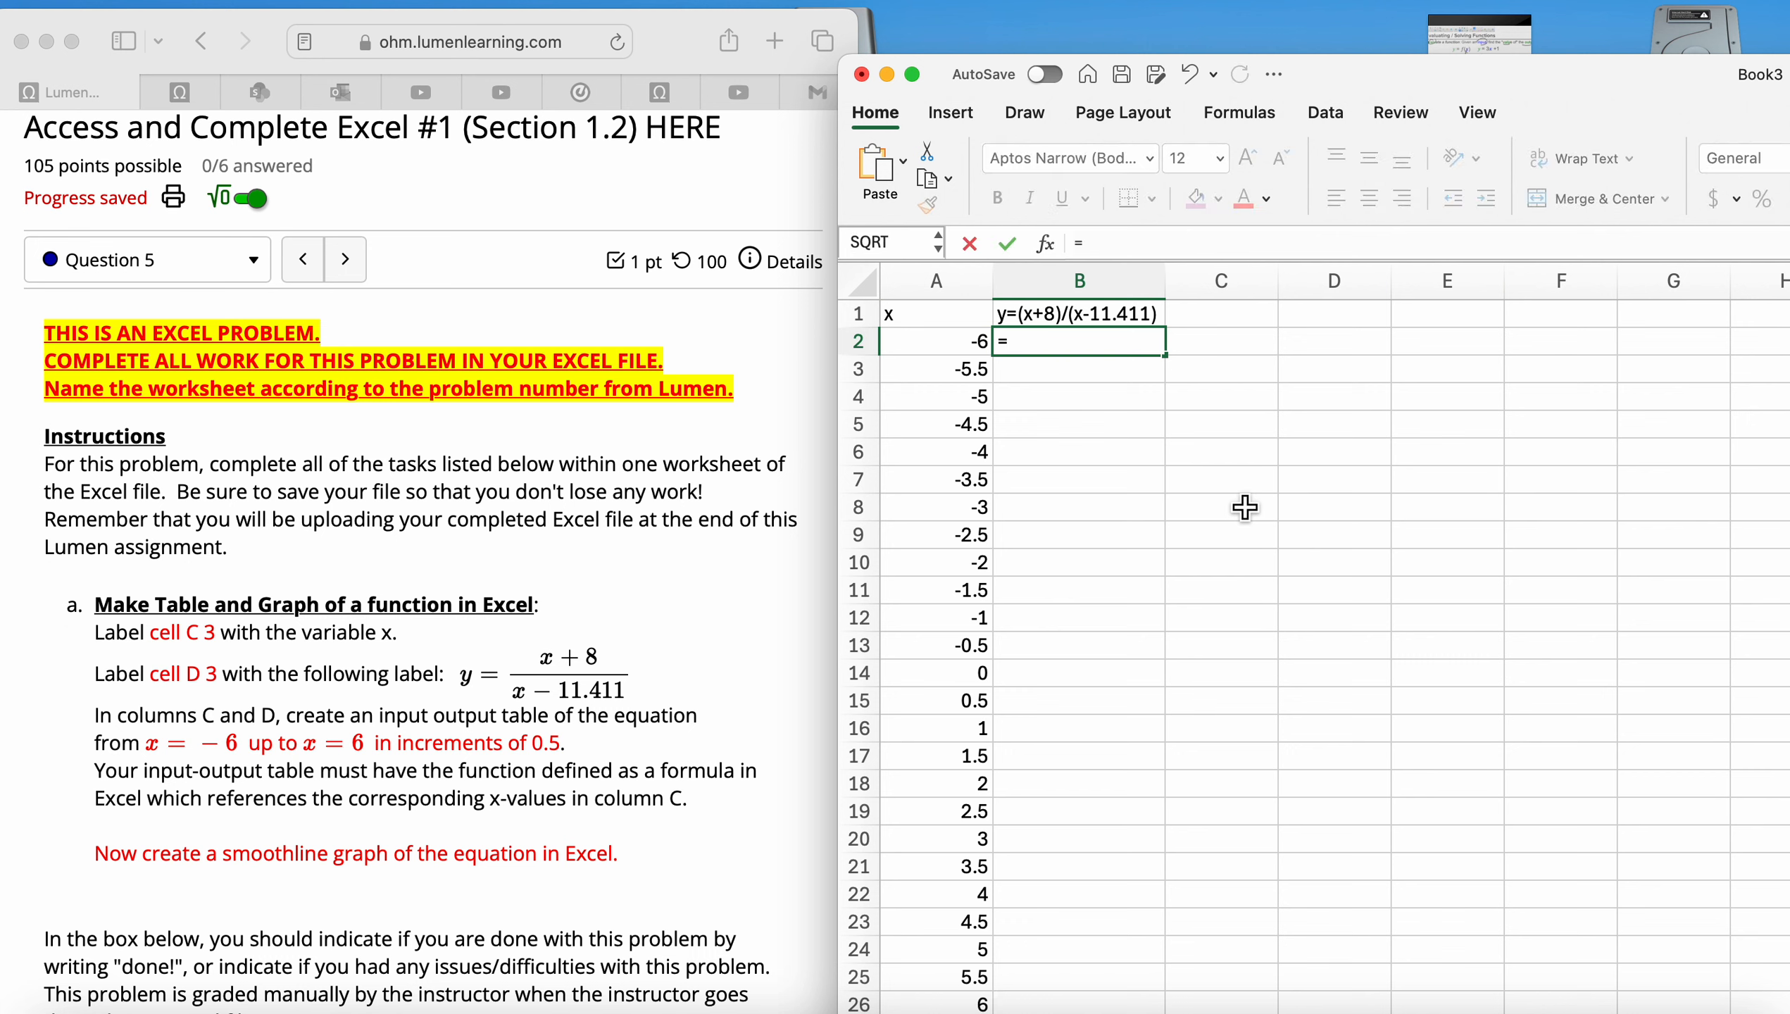
type("(")
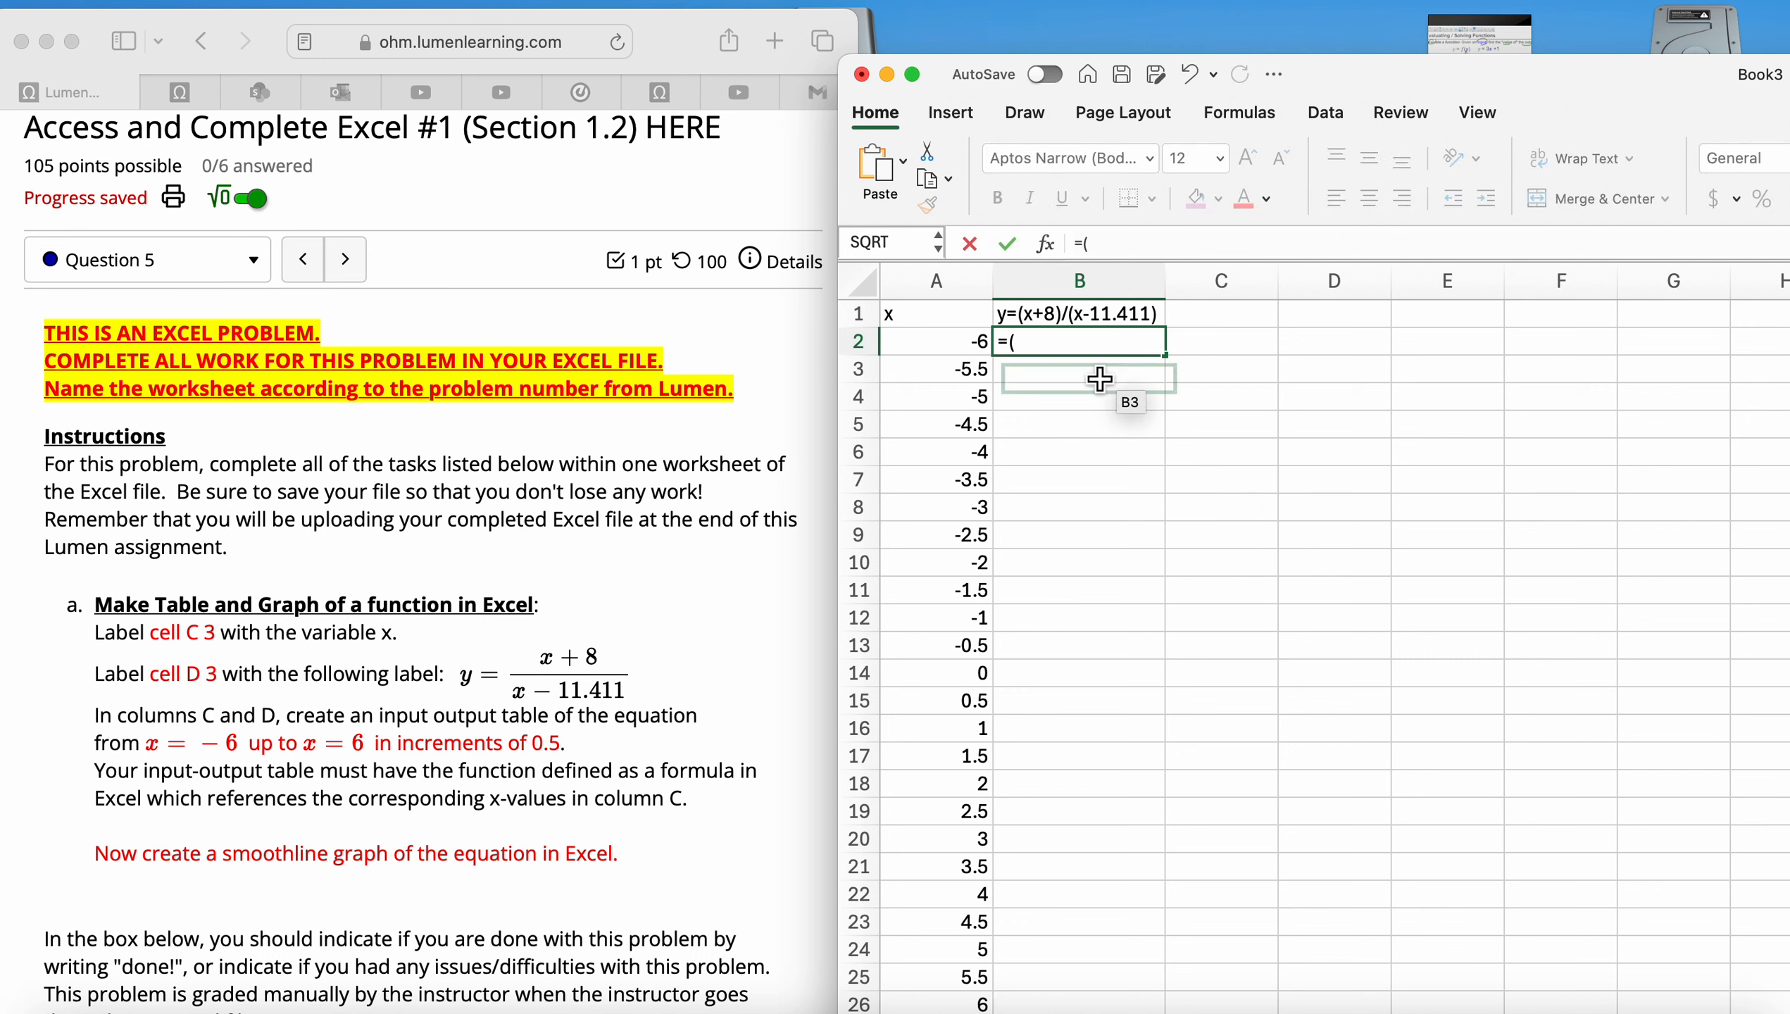
left_click(961, 355)
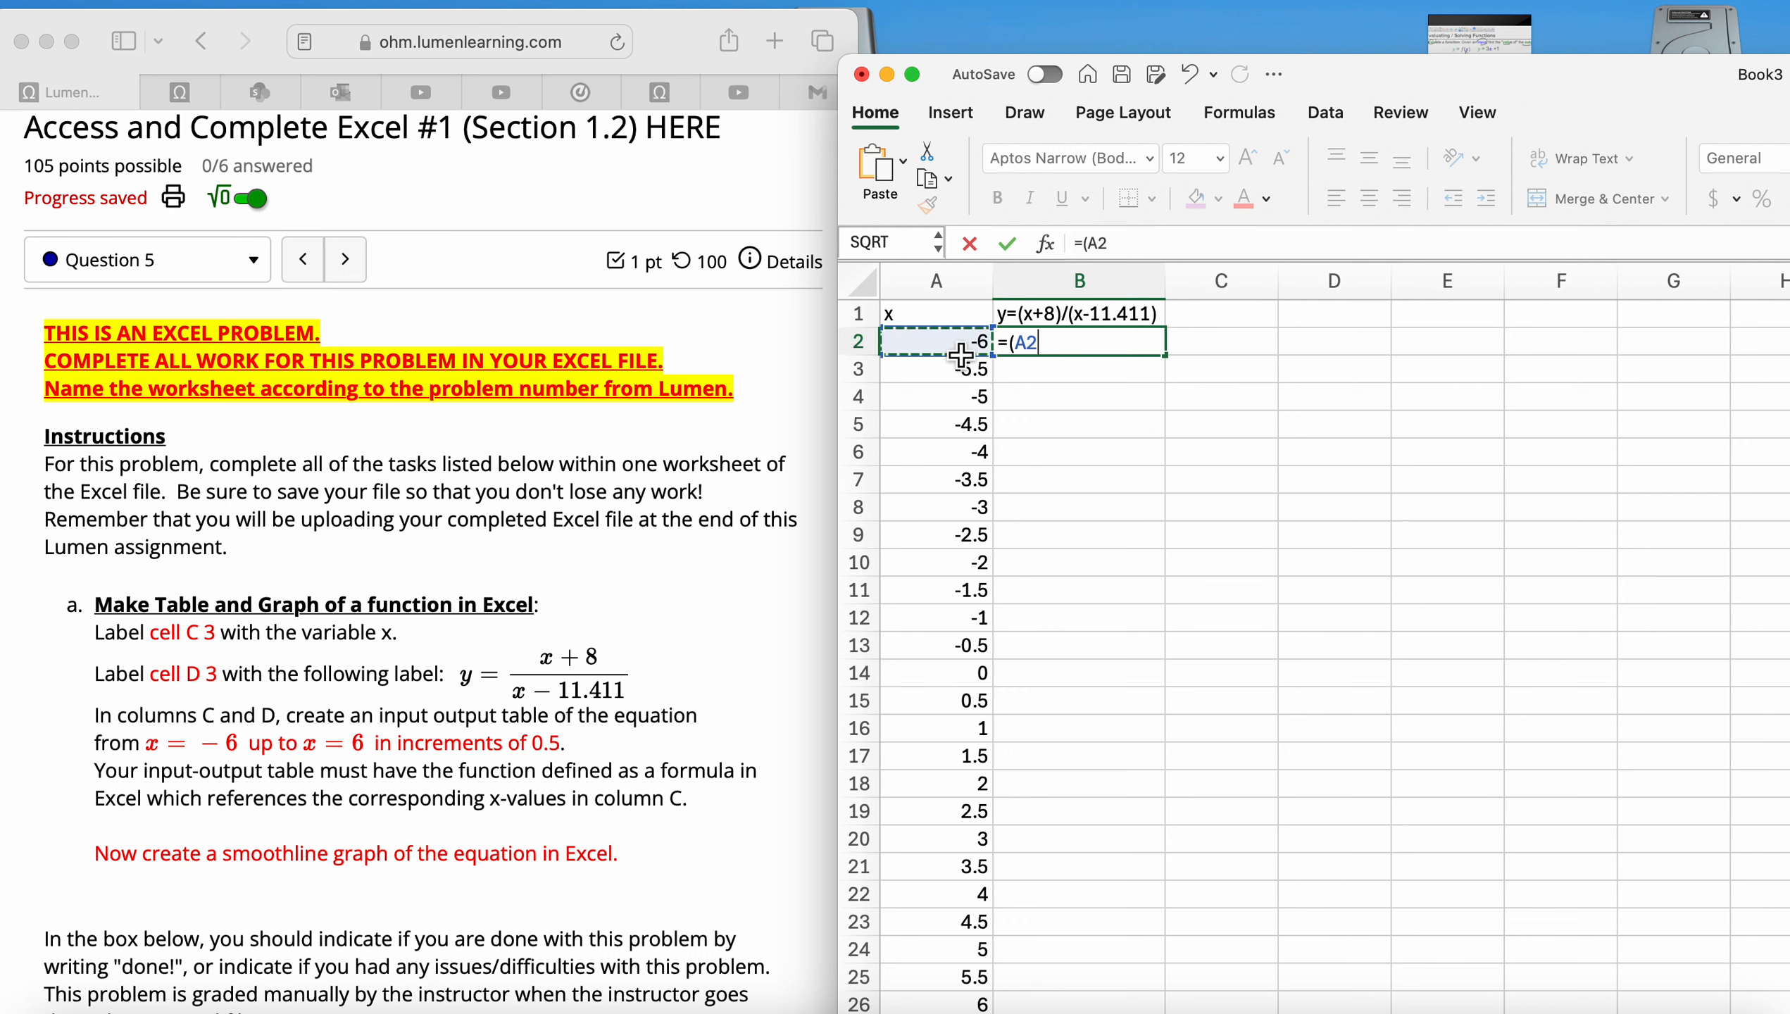
type("+")
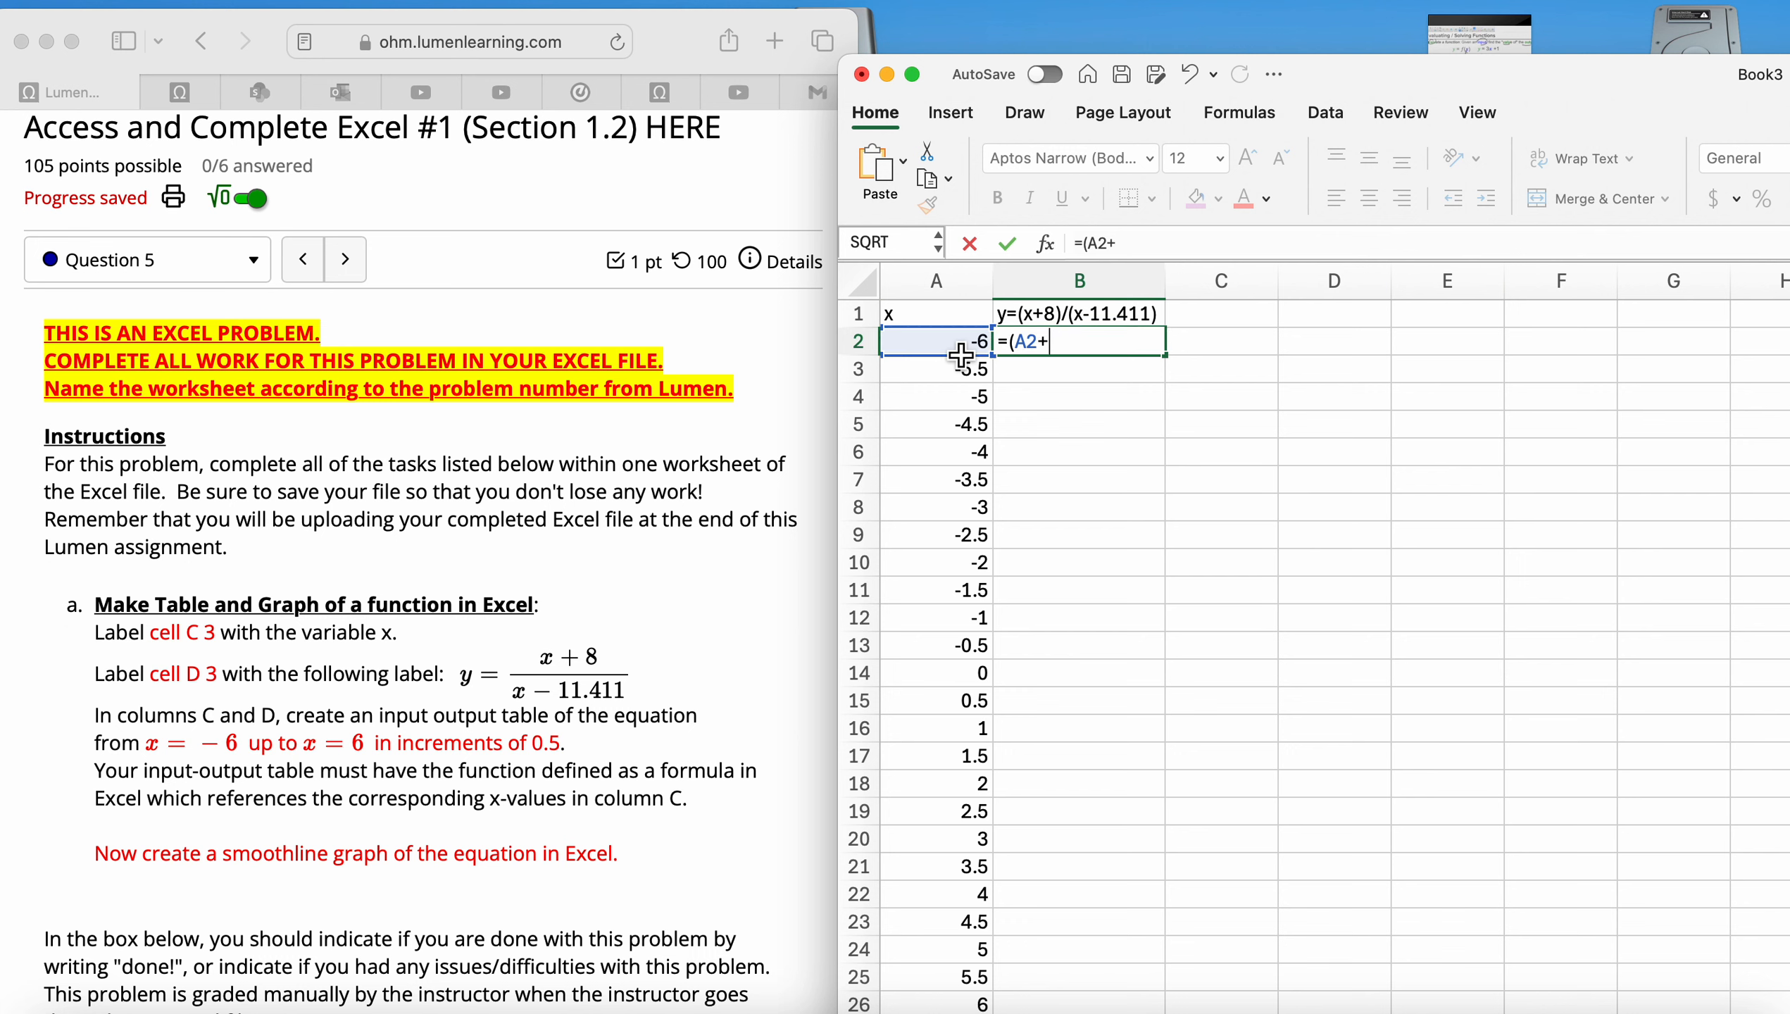
type("8)")
type("(")
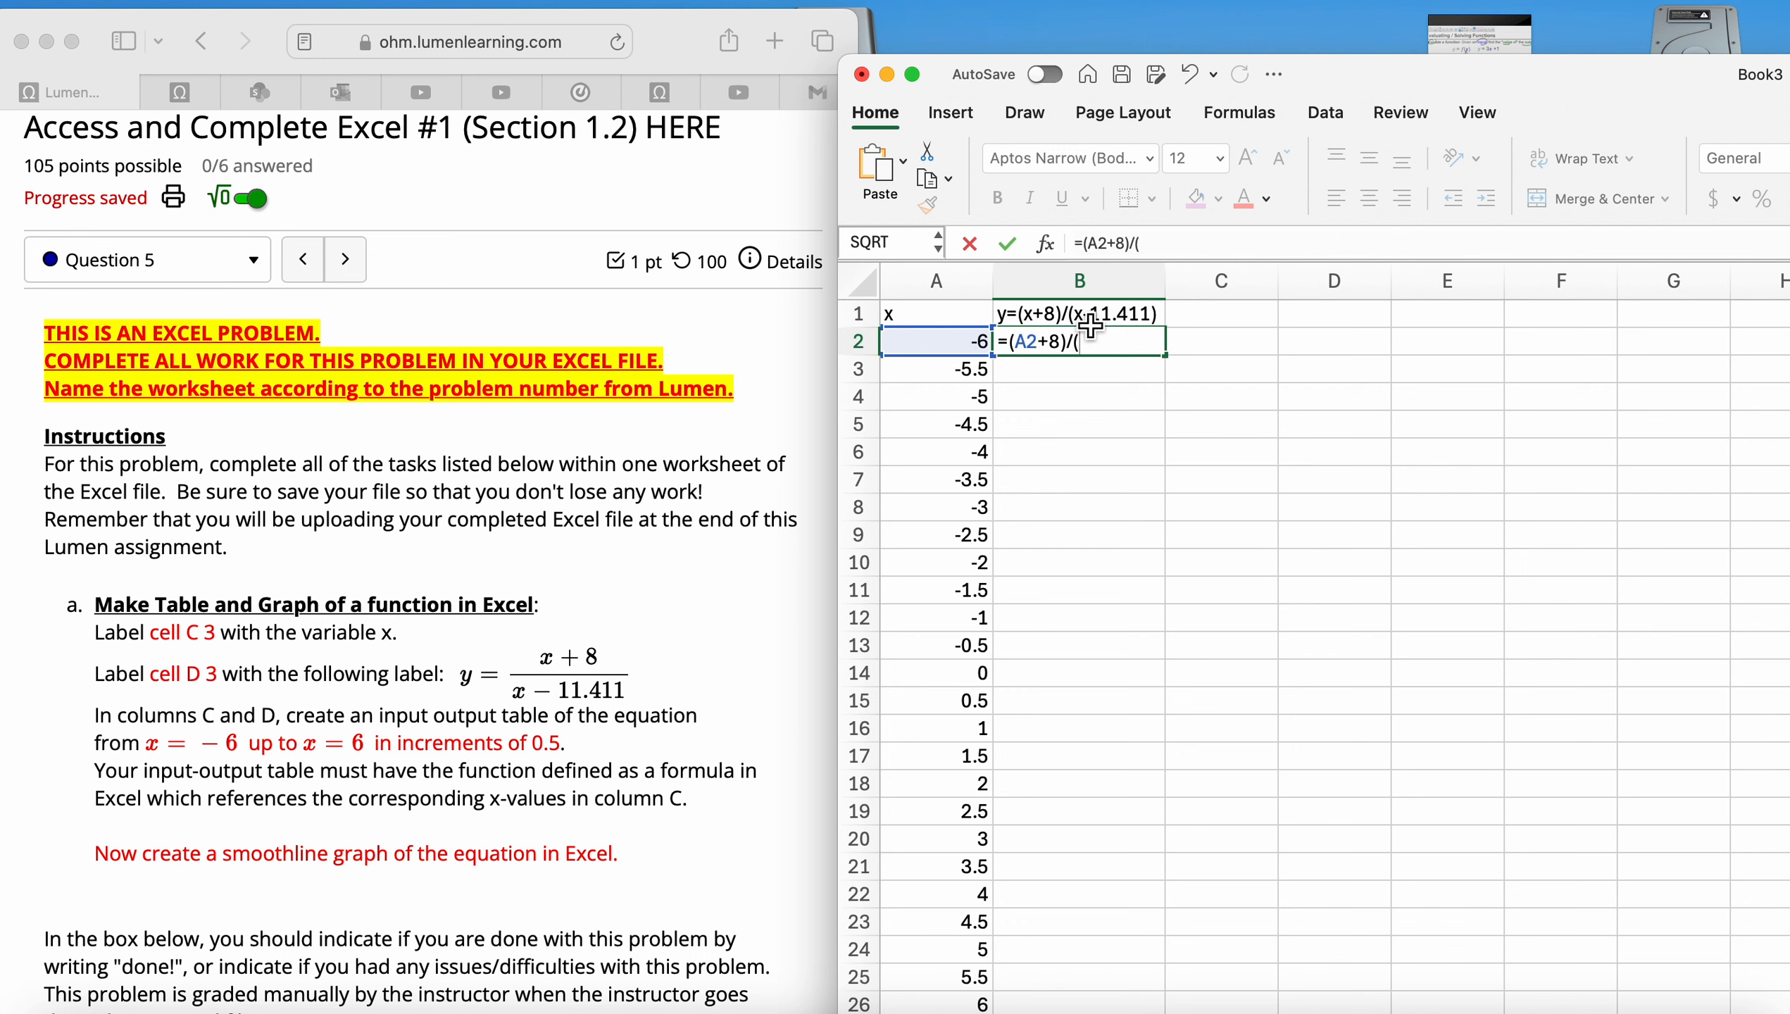
left_click(966, 350)
type("-")
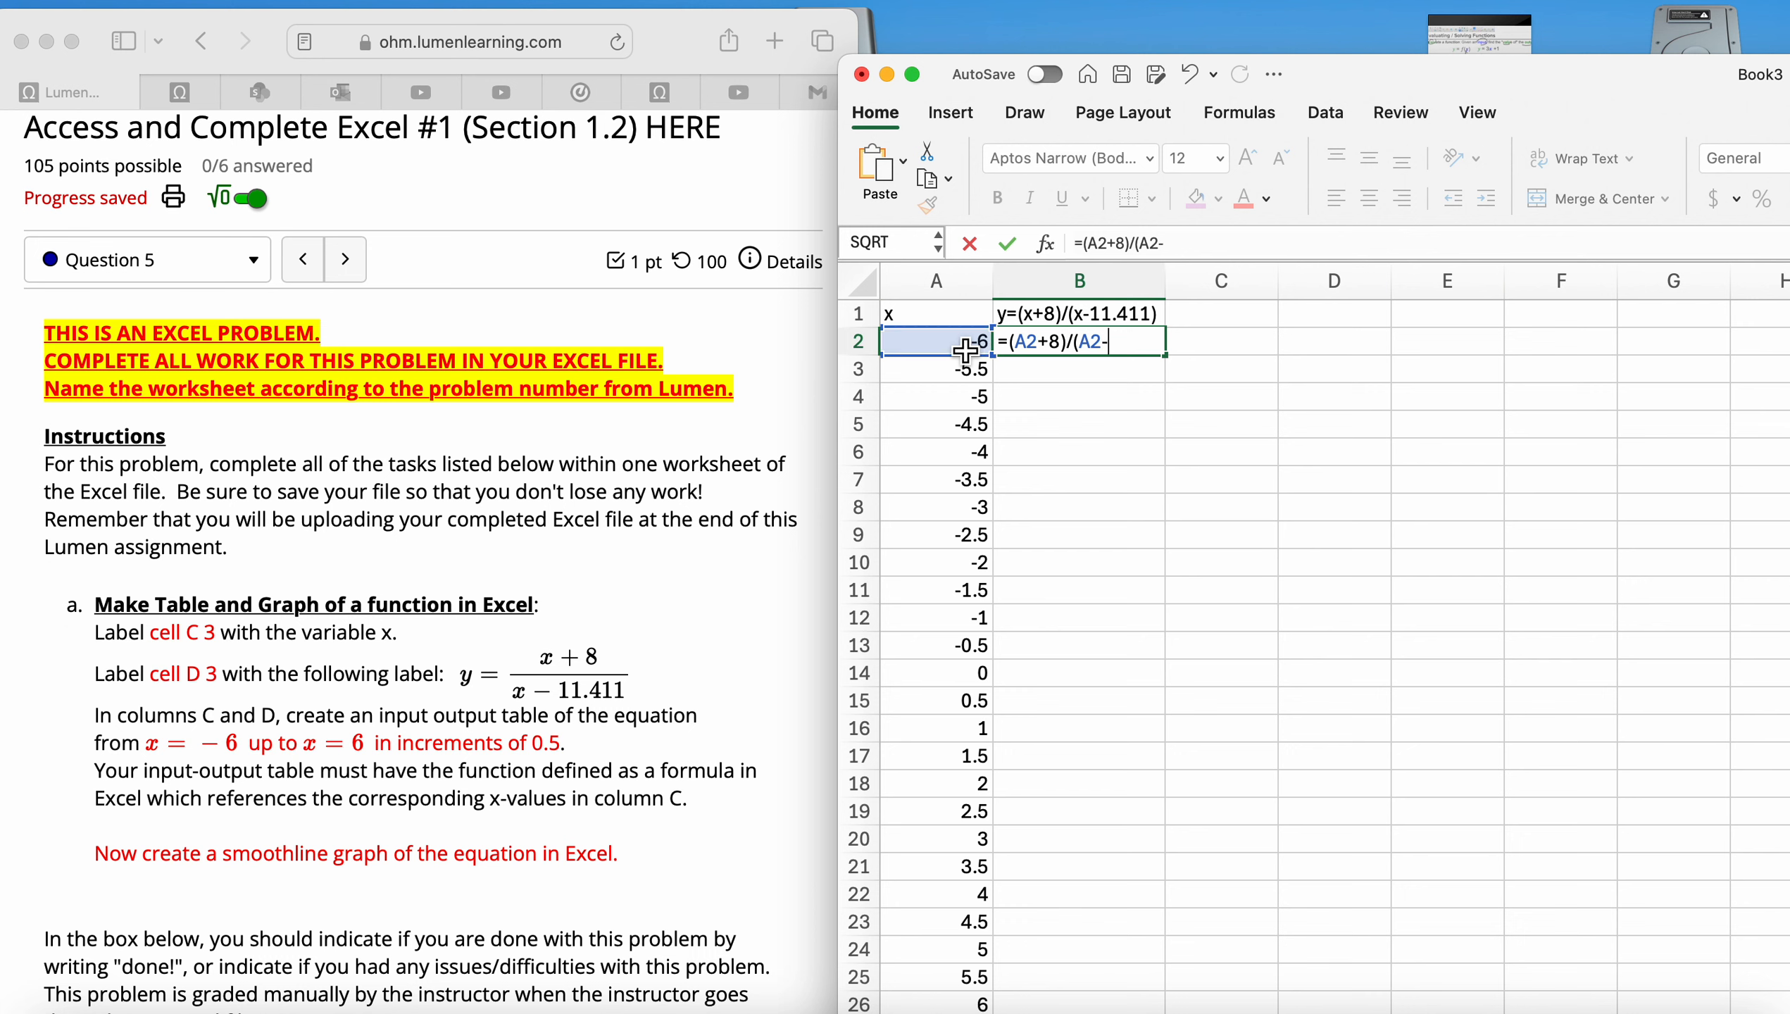
type("11.411)")
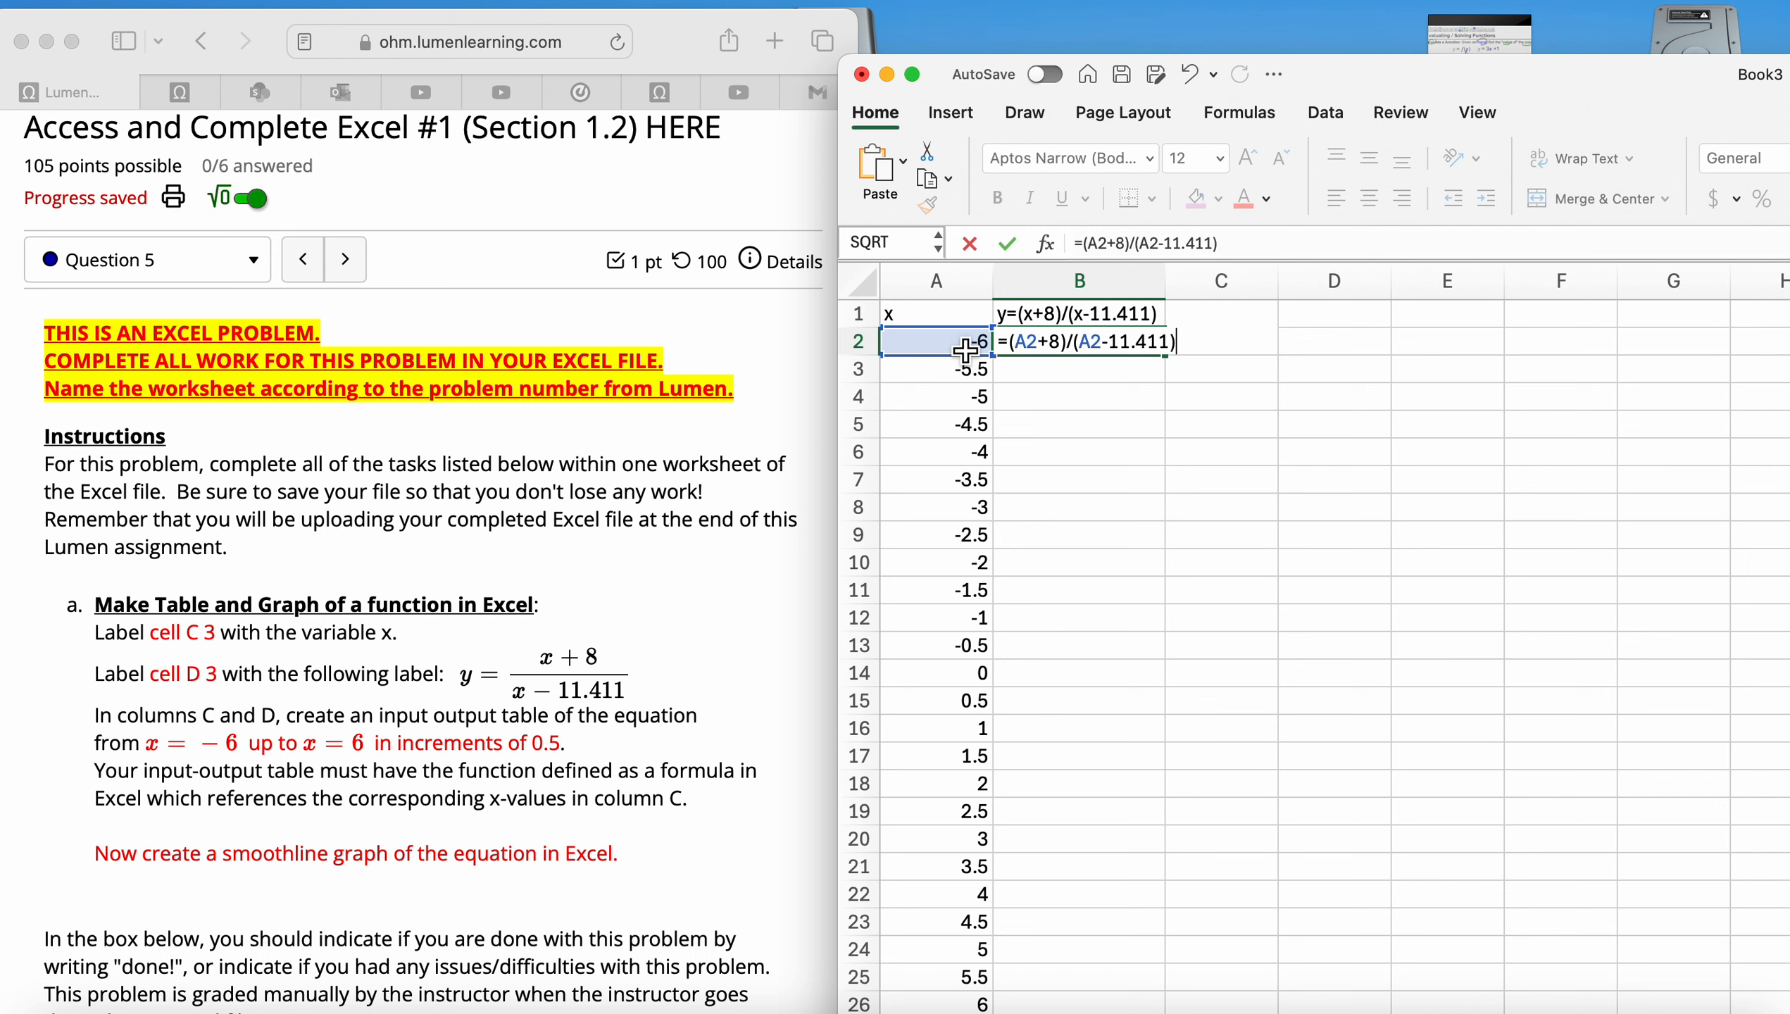
key("Return")
Fill the formula in B2 down column B to row 26 and check the results.
left_click(1134, 345)
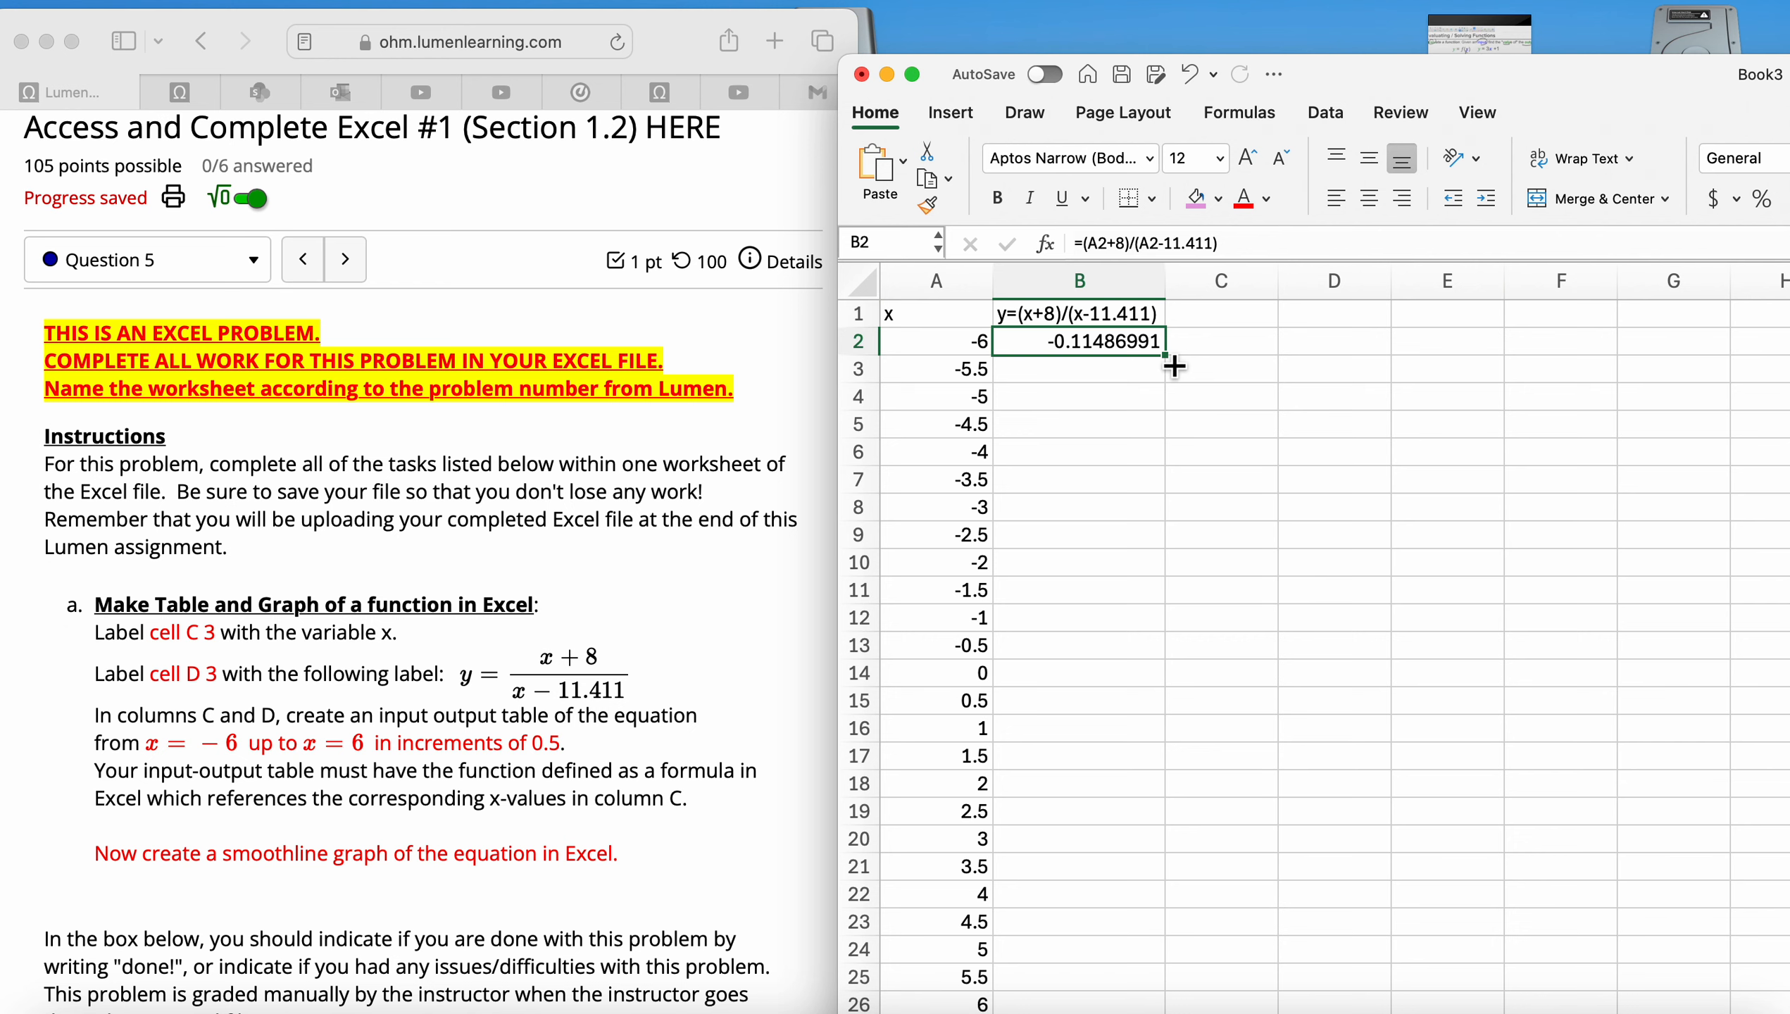
double_click(1175, 365)
scroll(1115, 742, "down", 5)
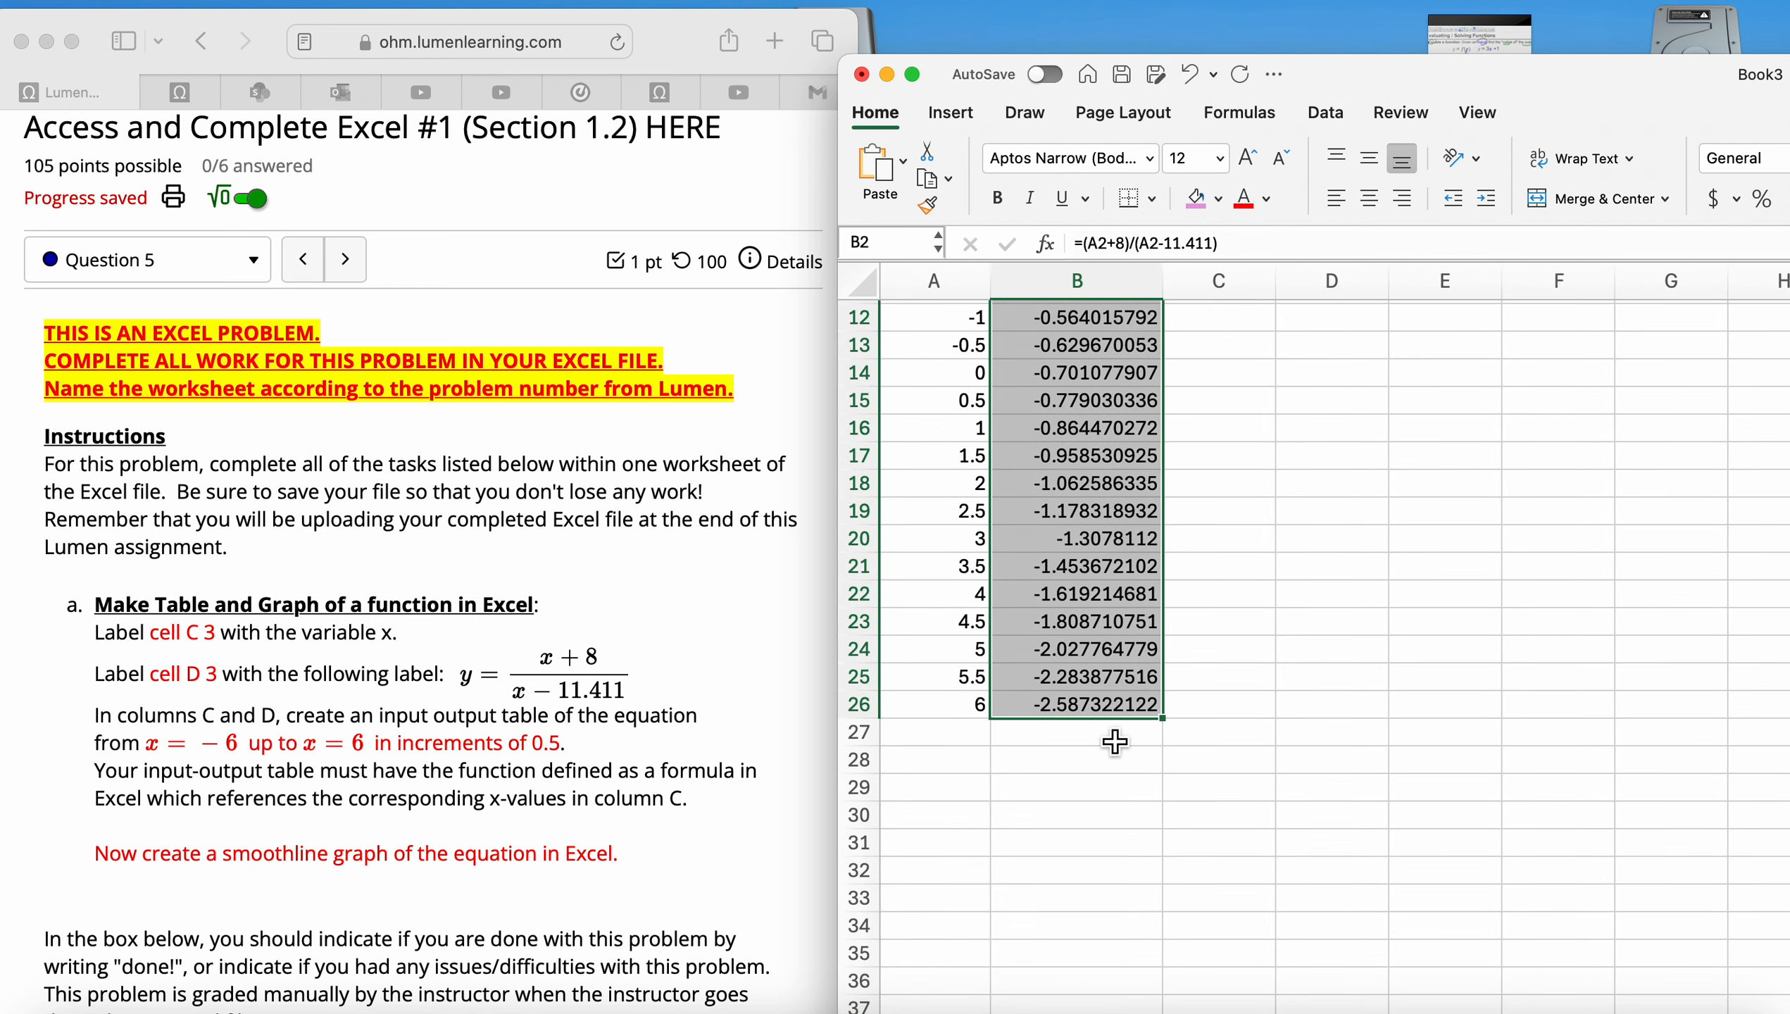
scroll(1114, 743, "up", 5)
left_click(1335, 535)
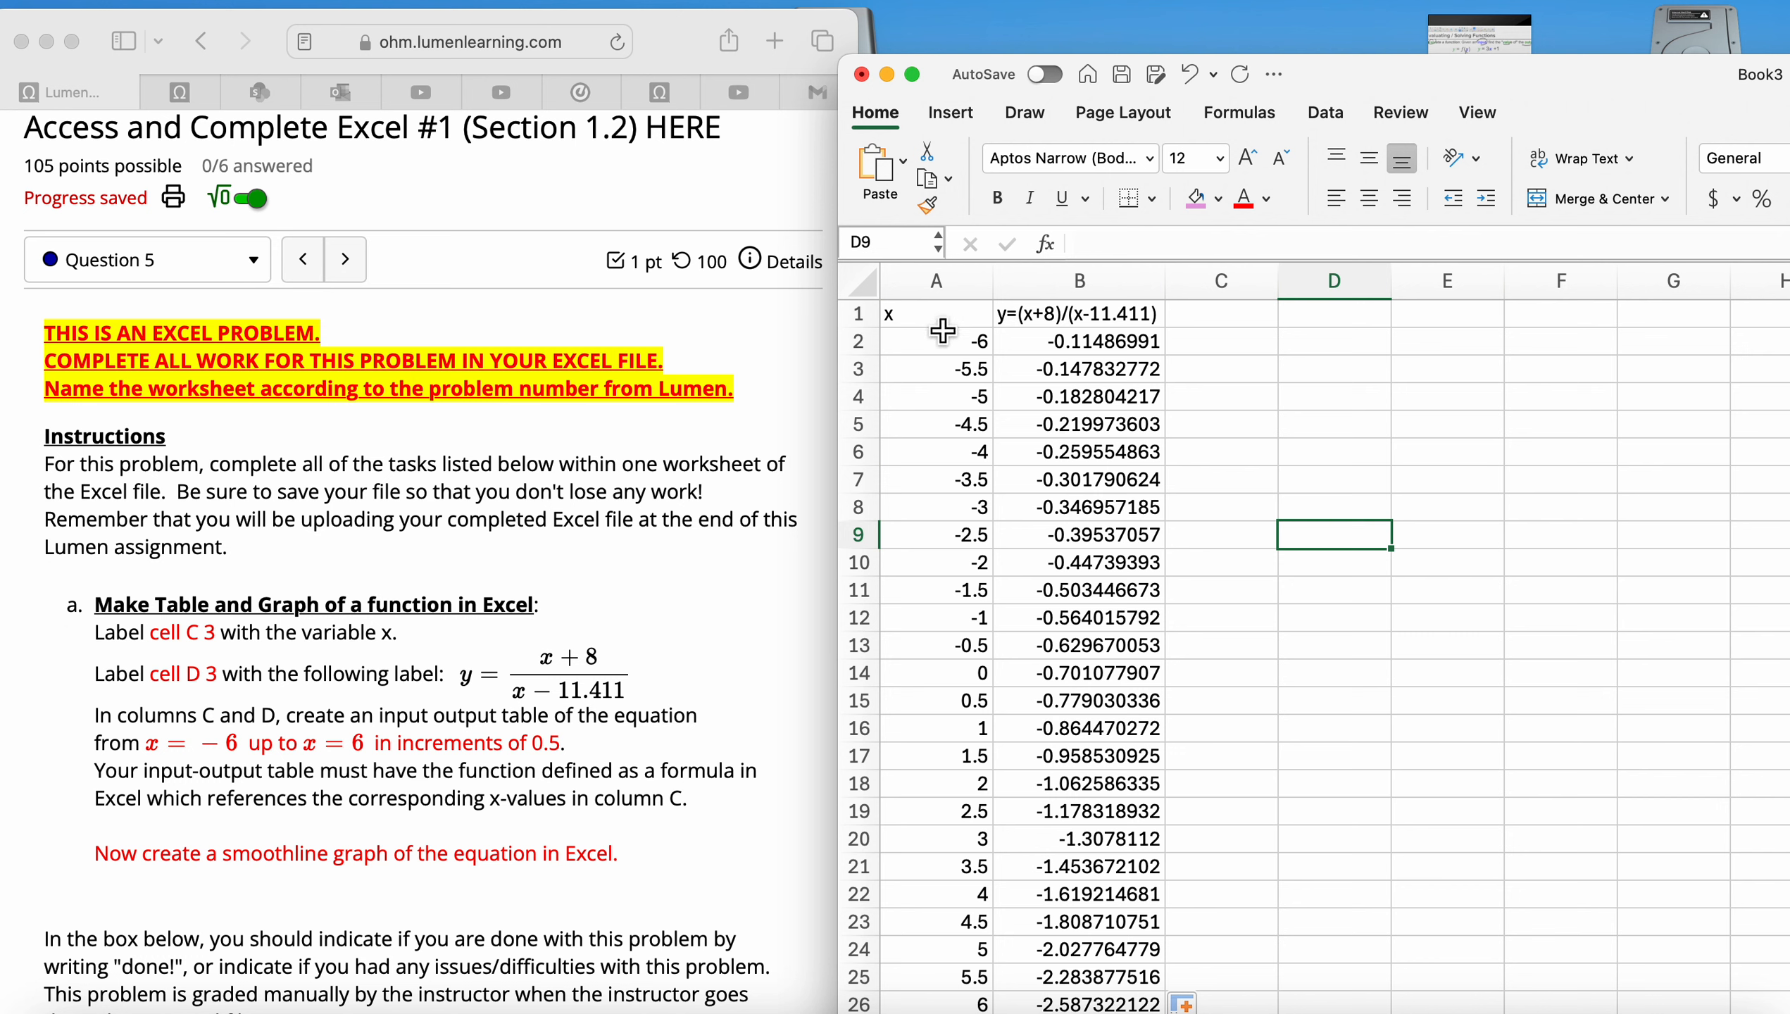
Select the table range A1:B26 including its headers, and move the workbook window to reveal more of the worksheet.
left_click_drag(944, 326, 1035, 960)
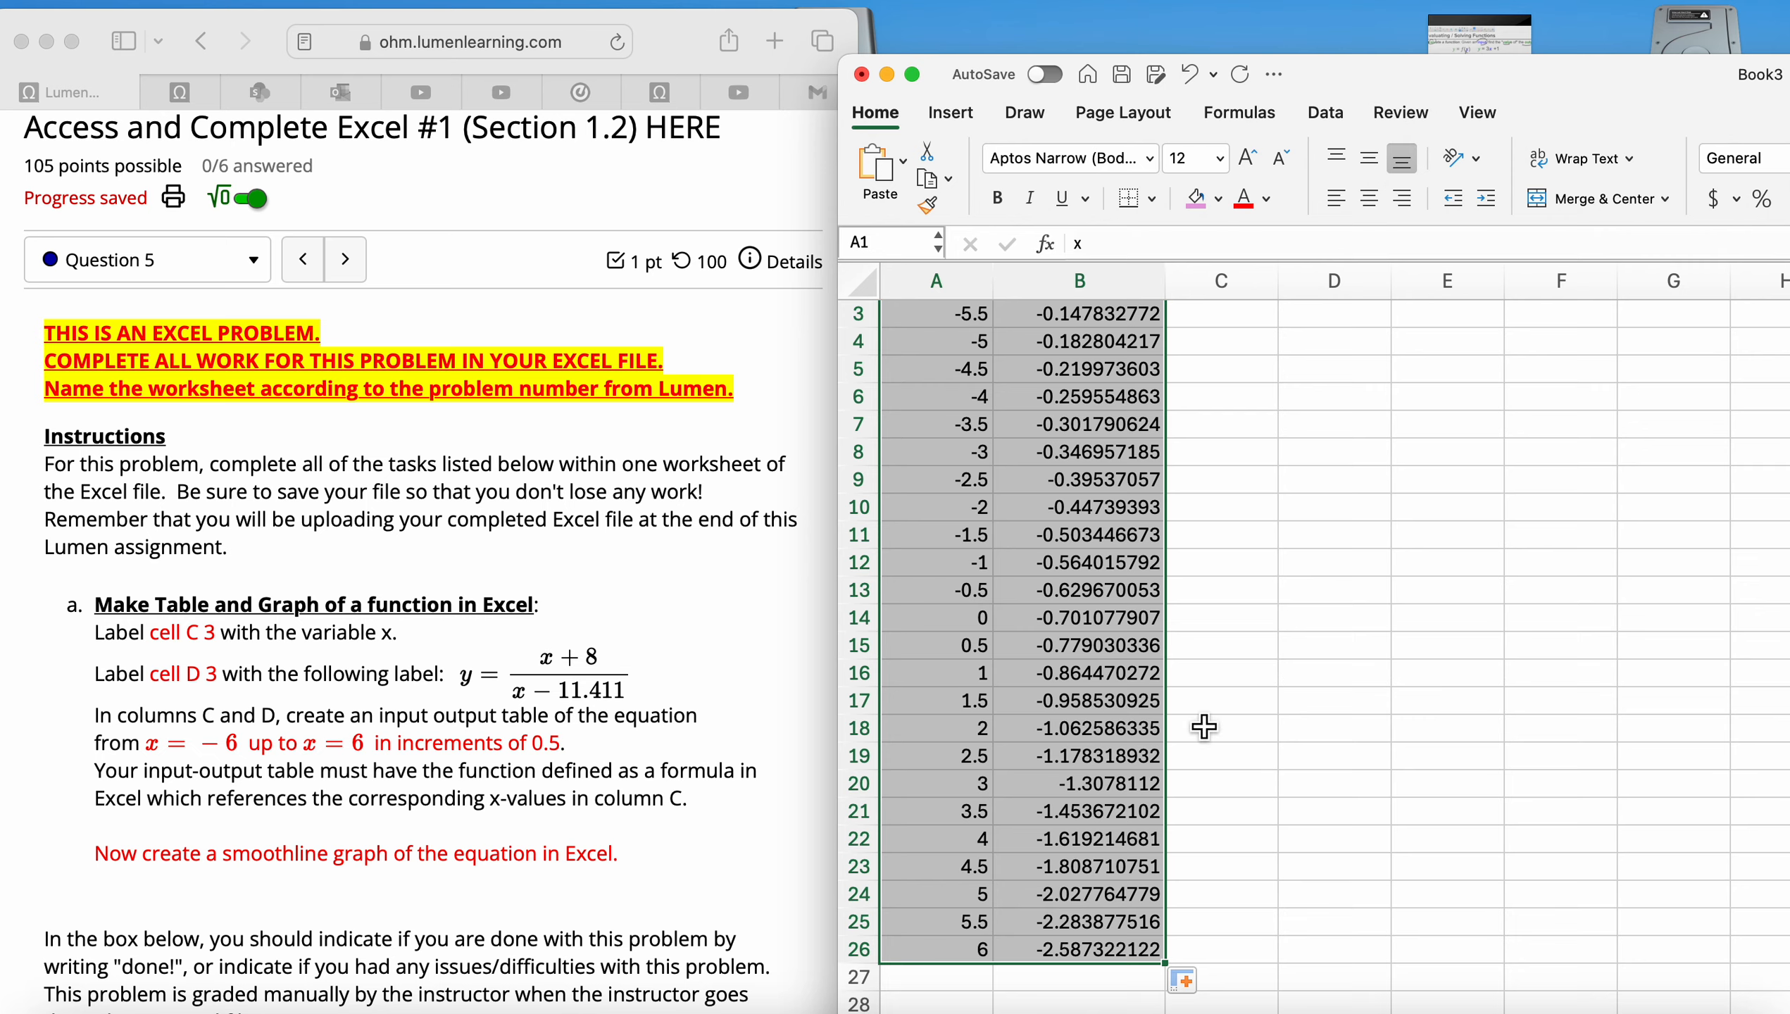
scroll(1202, 727, "up", 2)
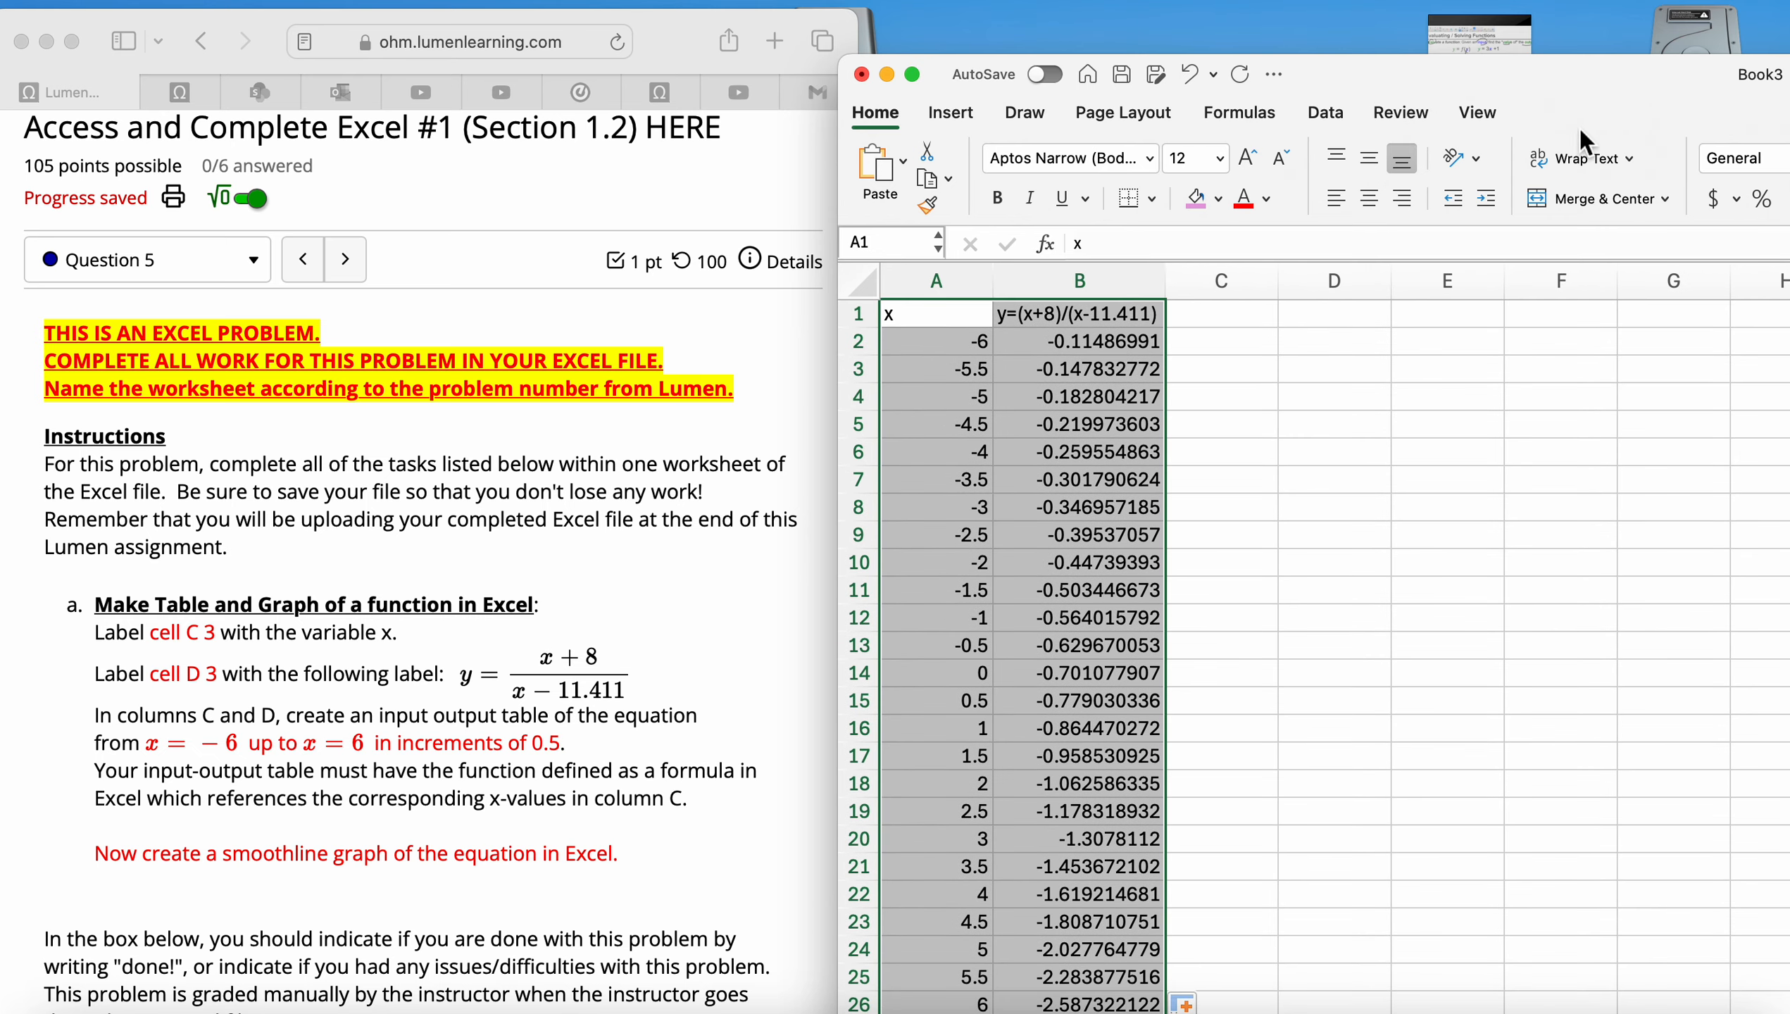
left_click_drag(1634, 78, 1381, 78)
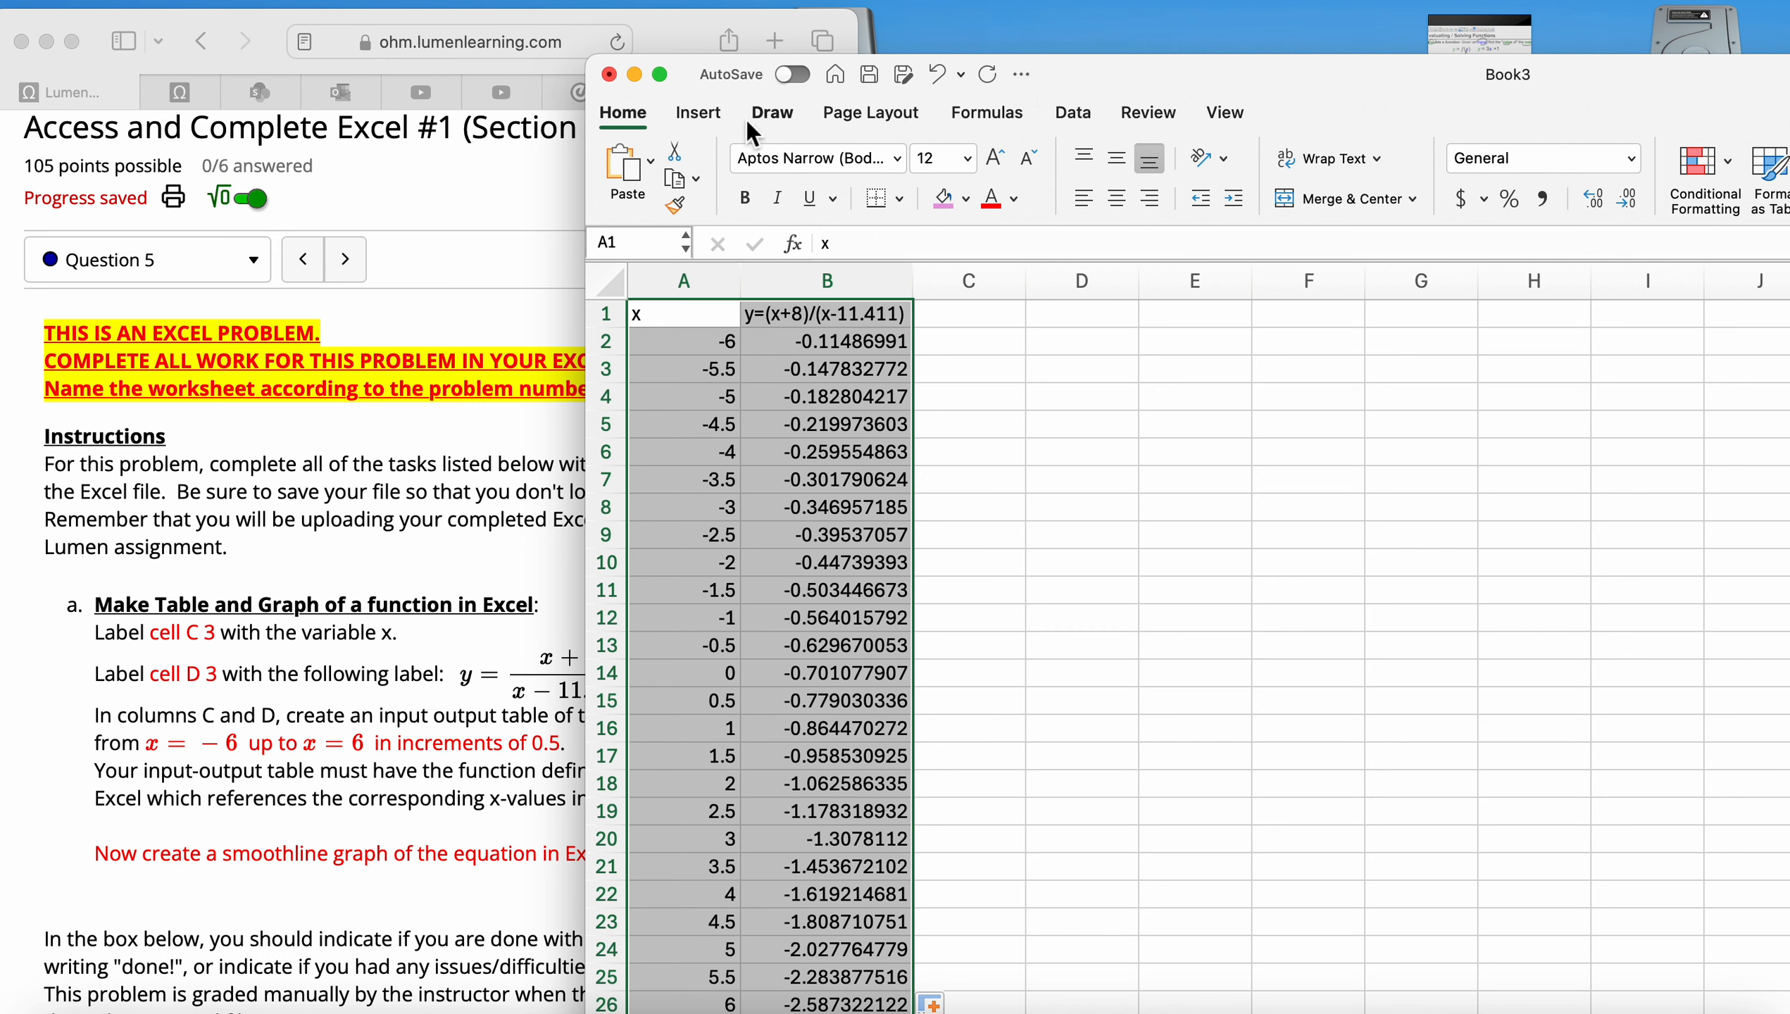
Try a 2-D line chart of the selected table, and delete the chart.
left_click(706, 115)
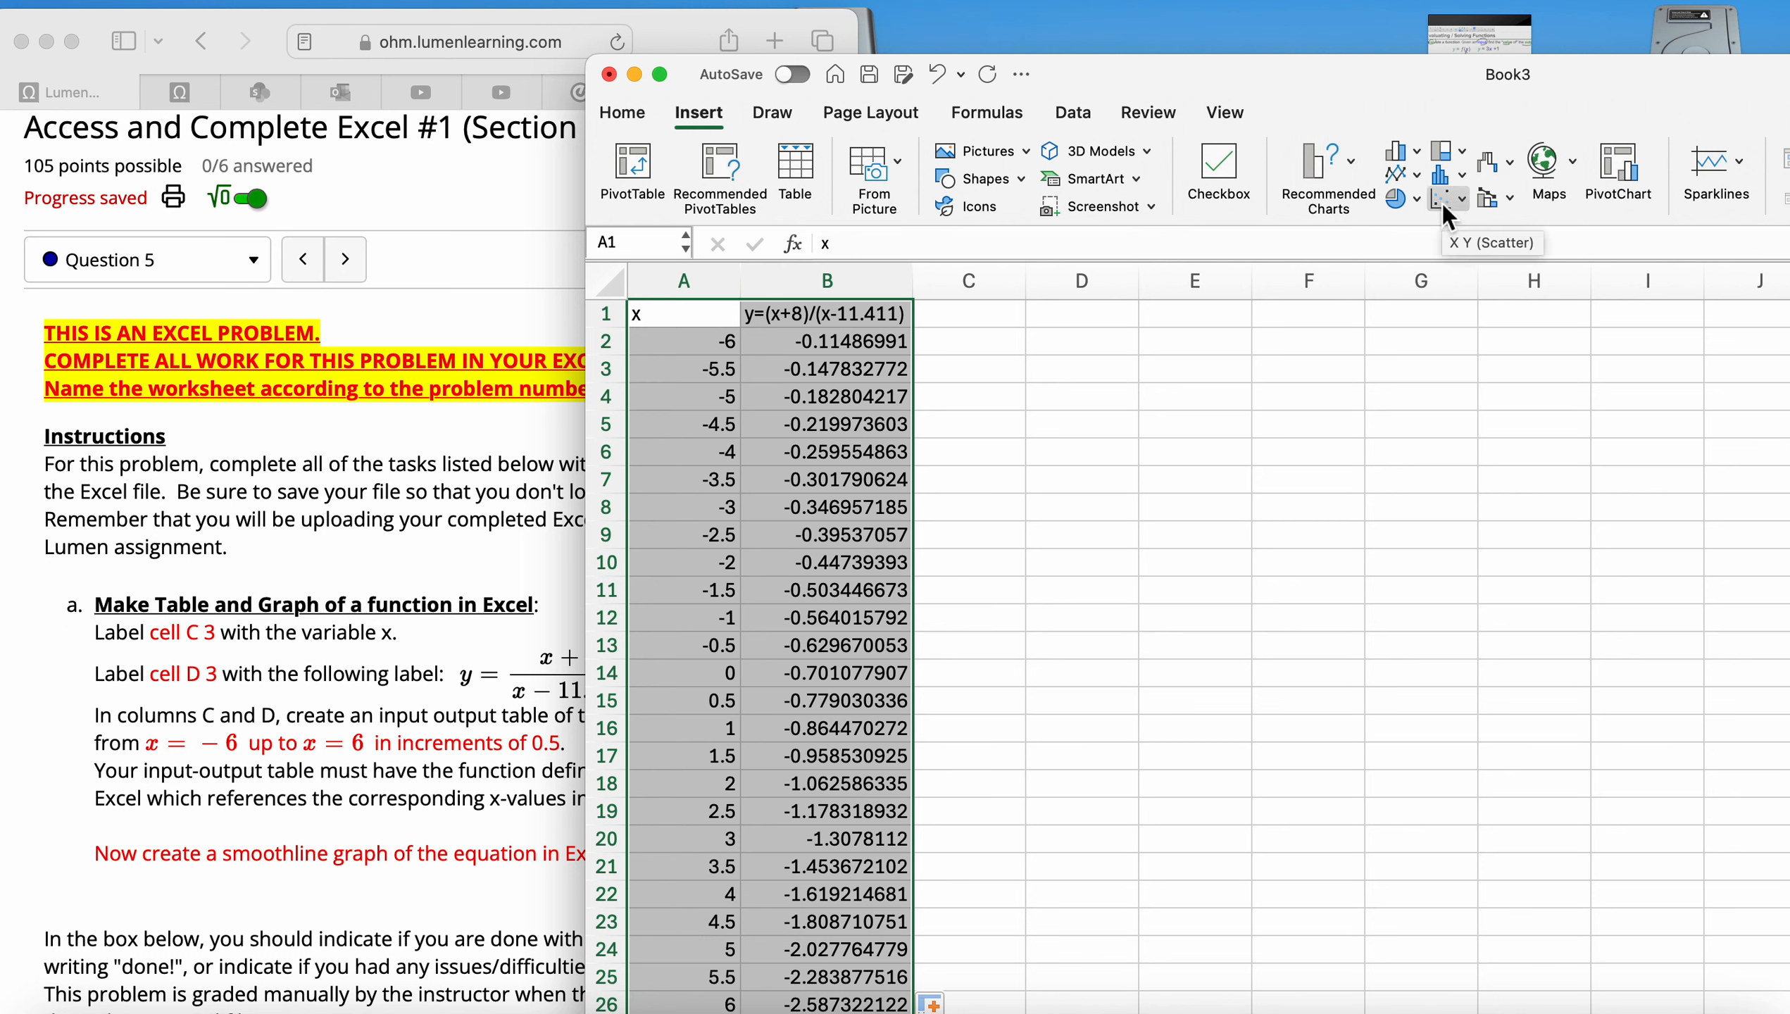
left_click(1400, 172)
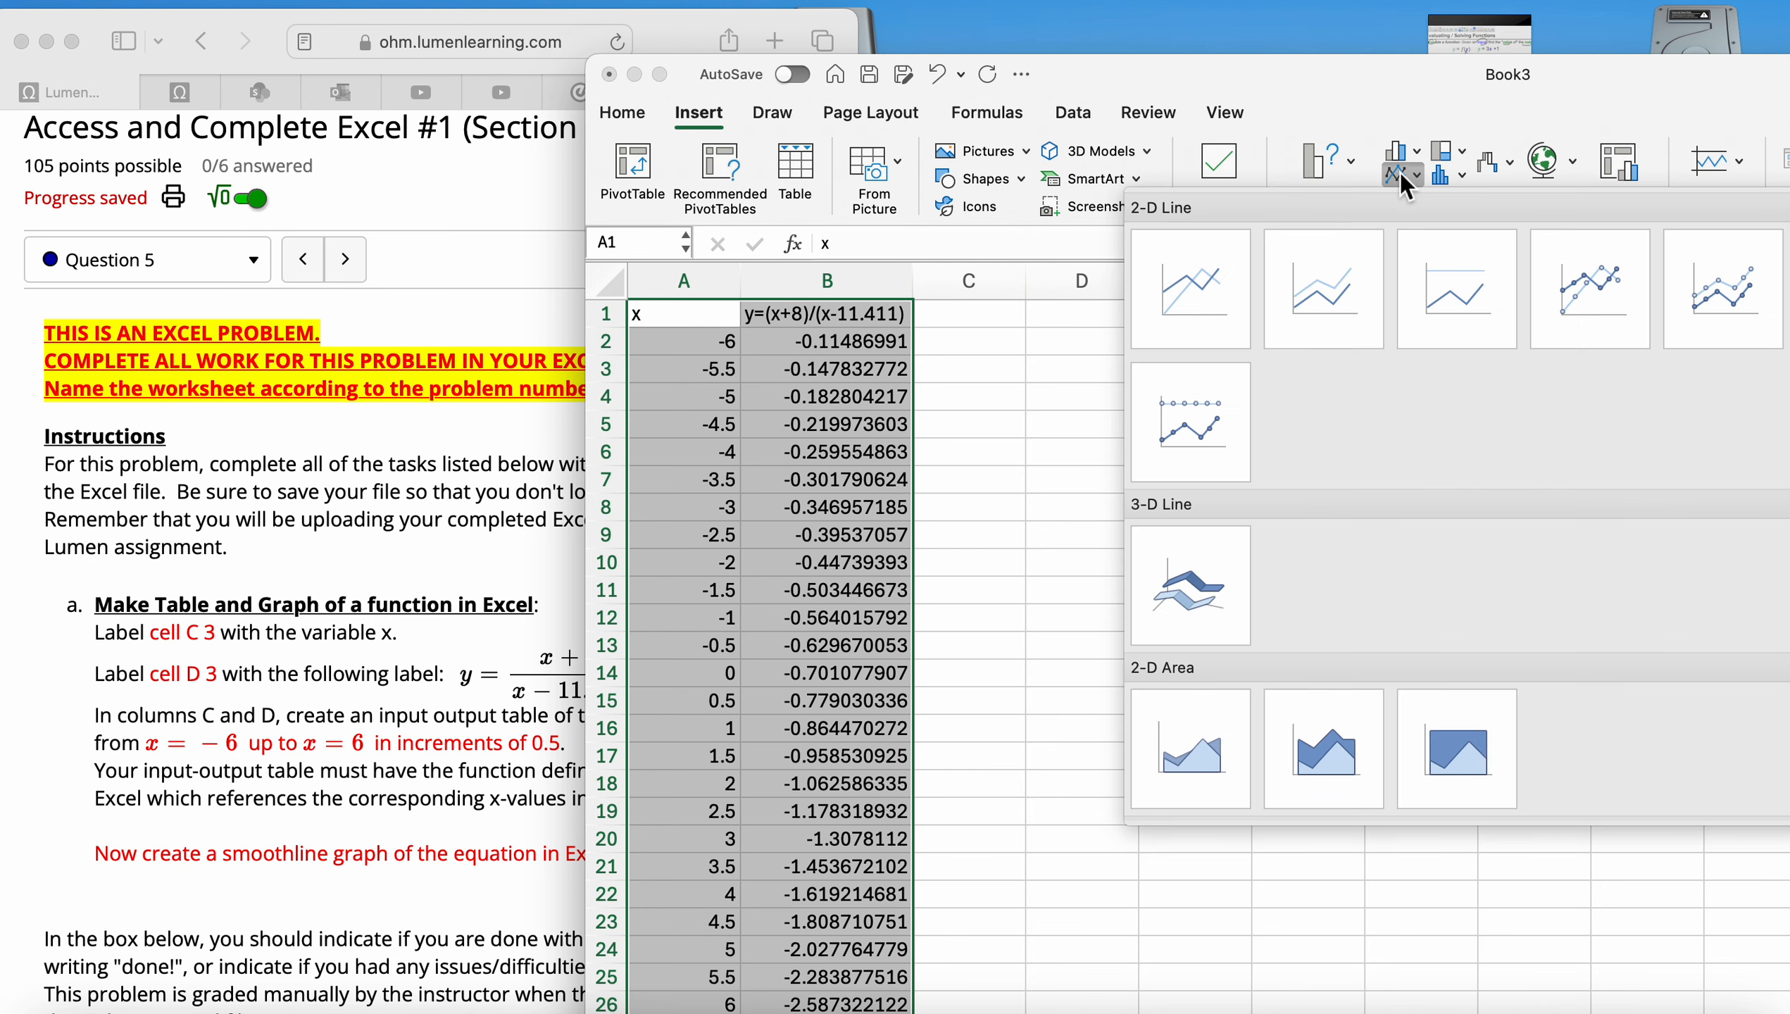
left_click(1213, 299)
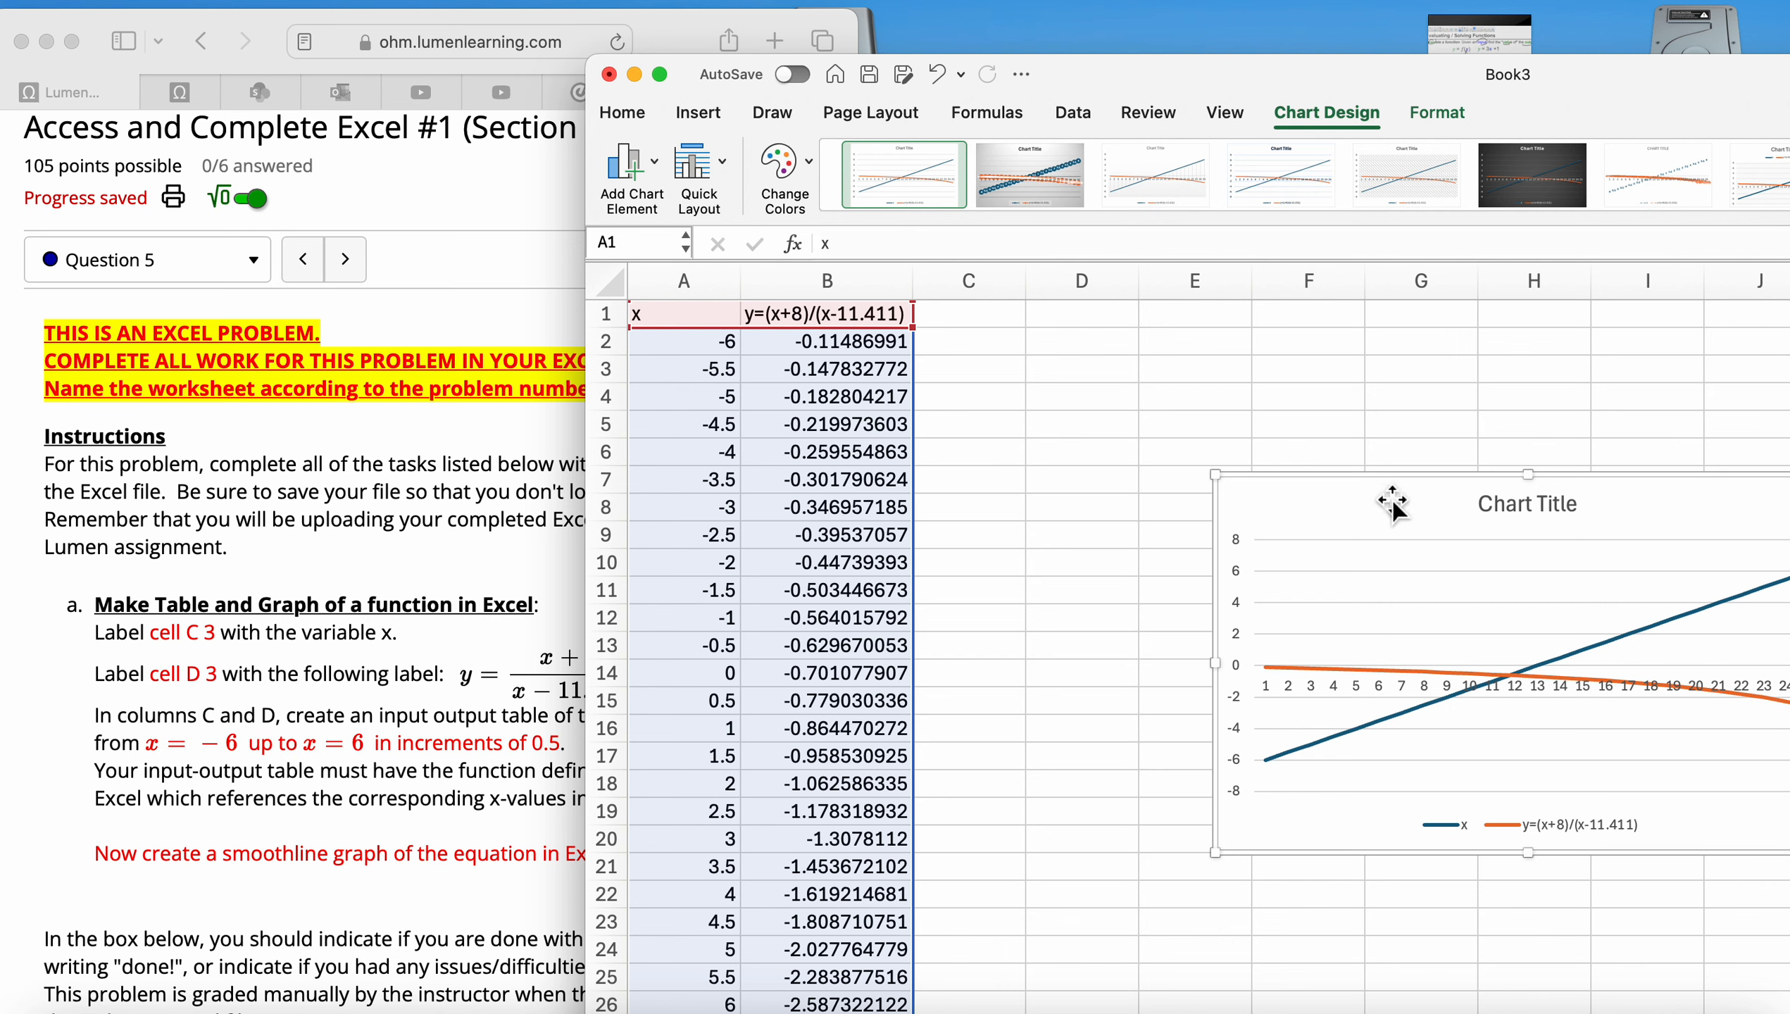
key("Delete")
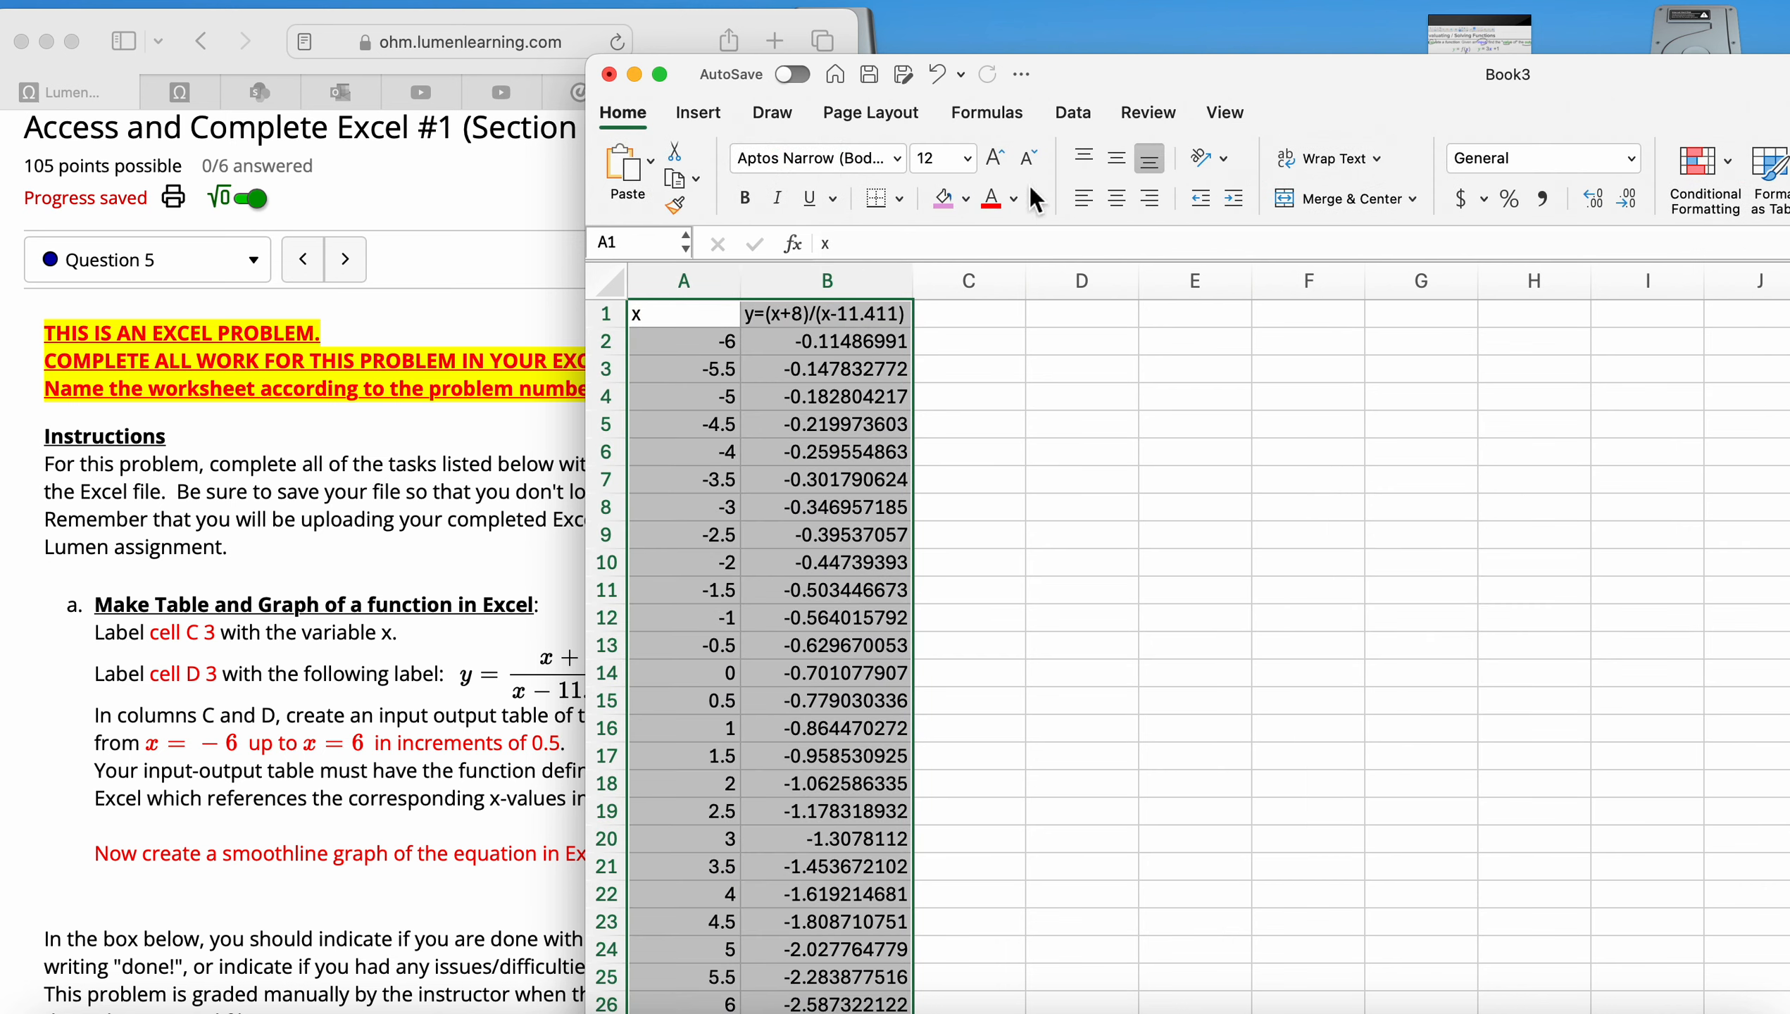
Insert a Scatter with Smooth Lines chart, without markers, from the selected range A1:B26.
left_click(700, 116)
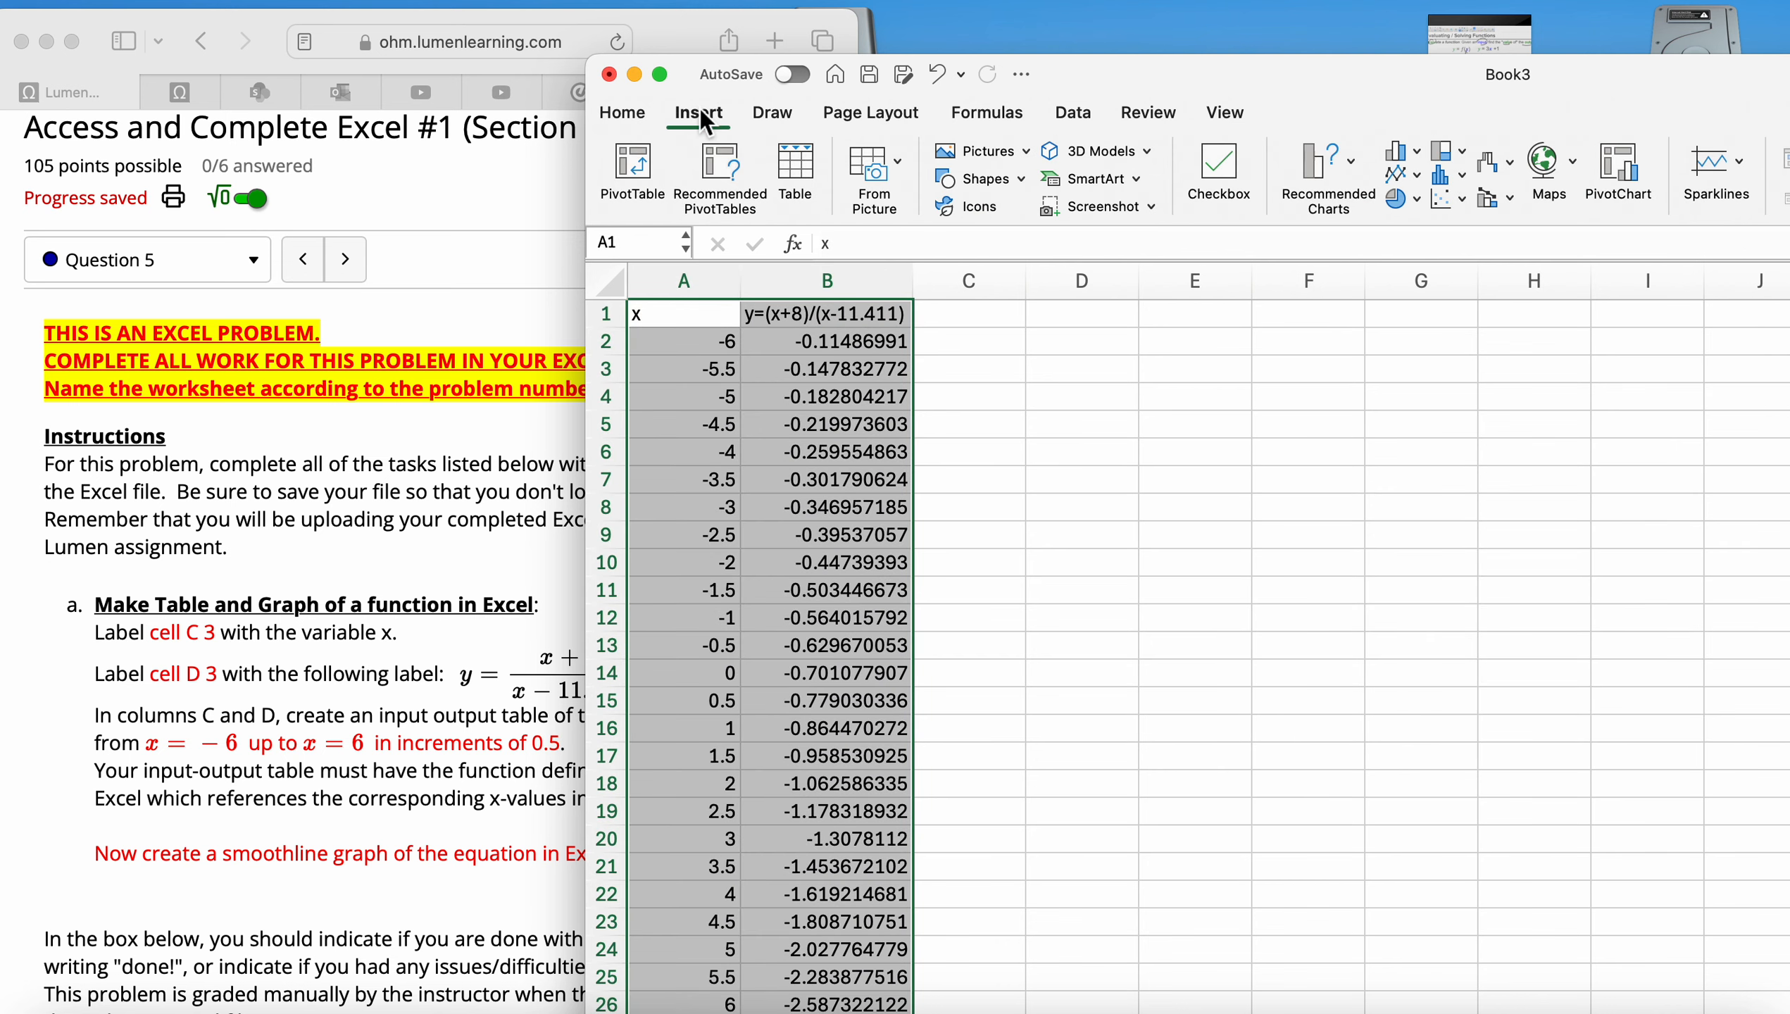
left_click(1443, 200)
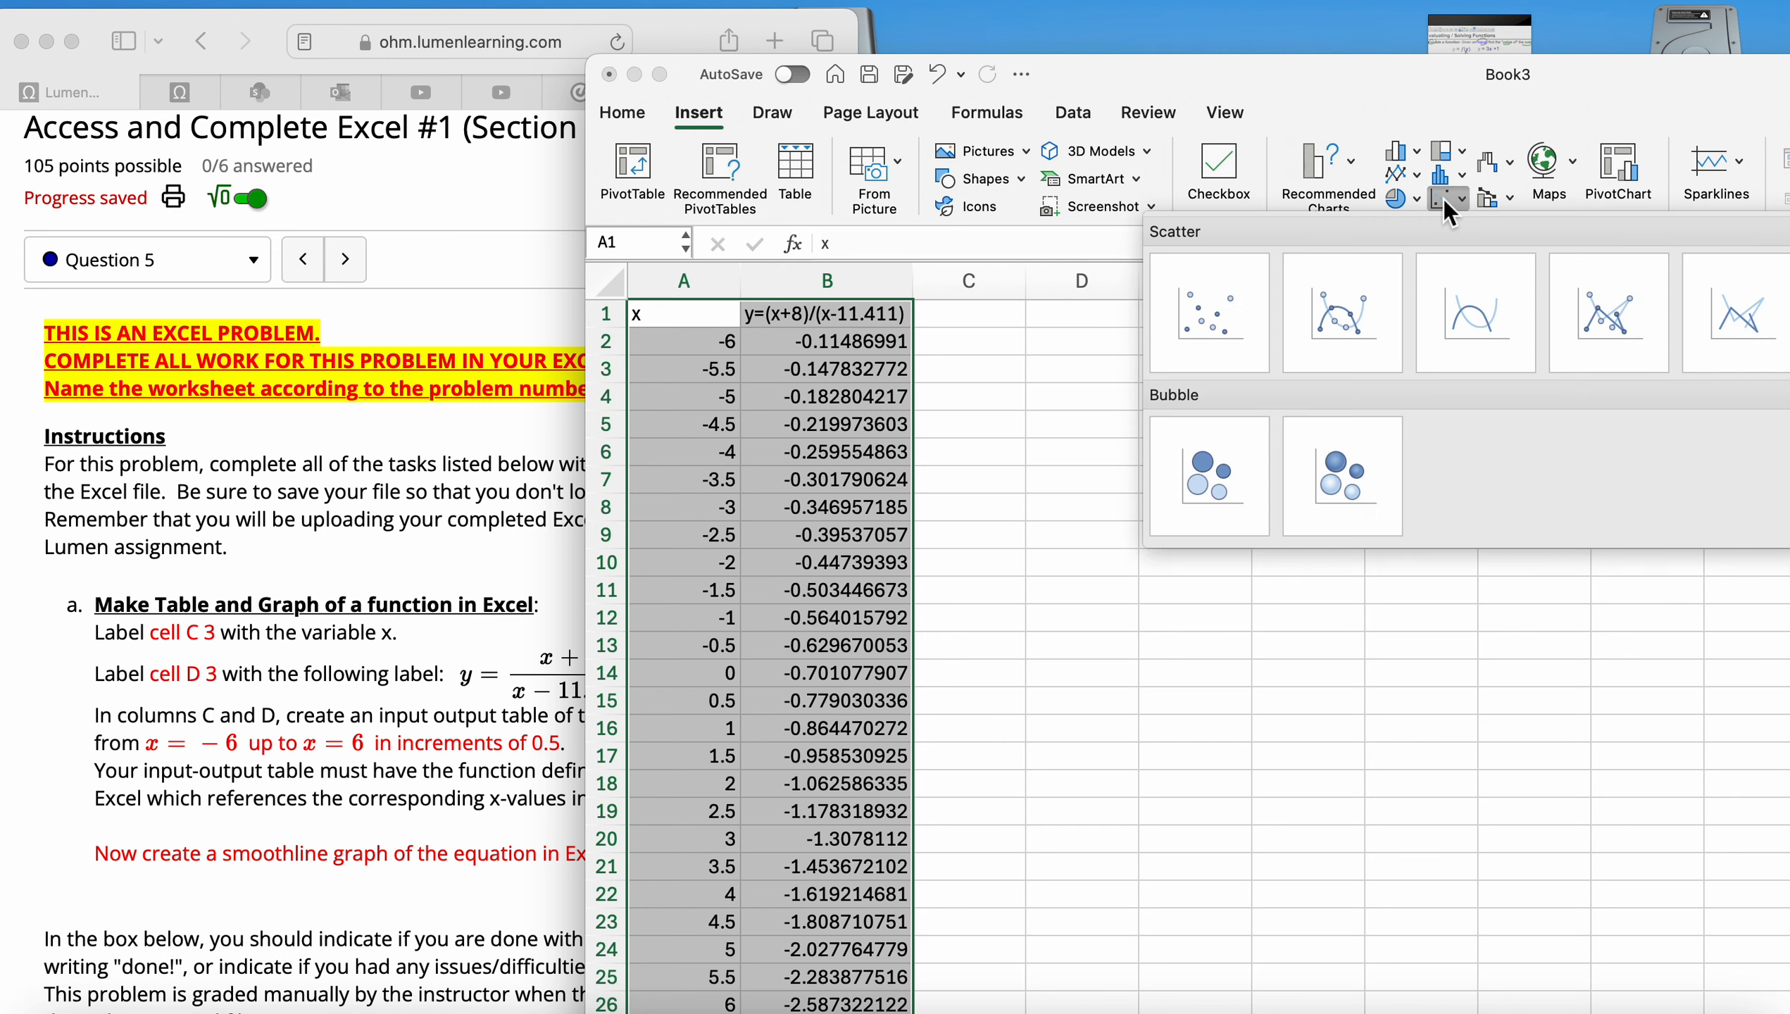
left_click(1498, 340)
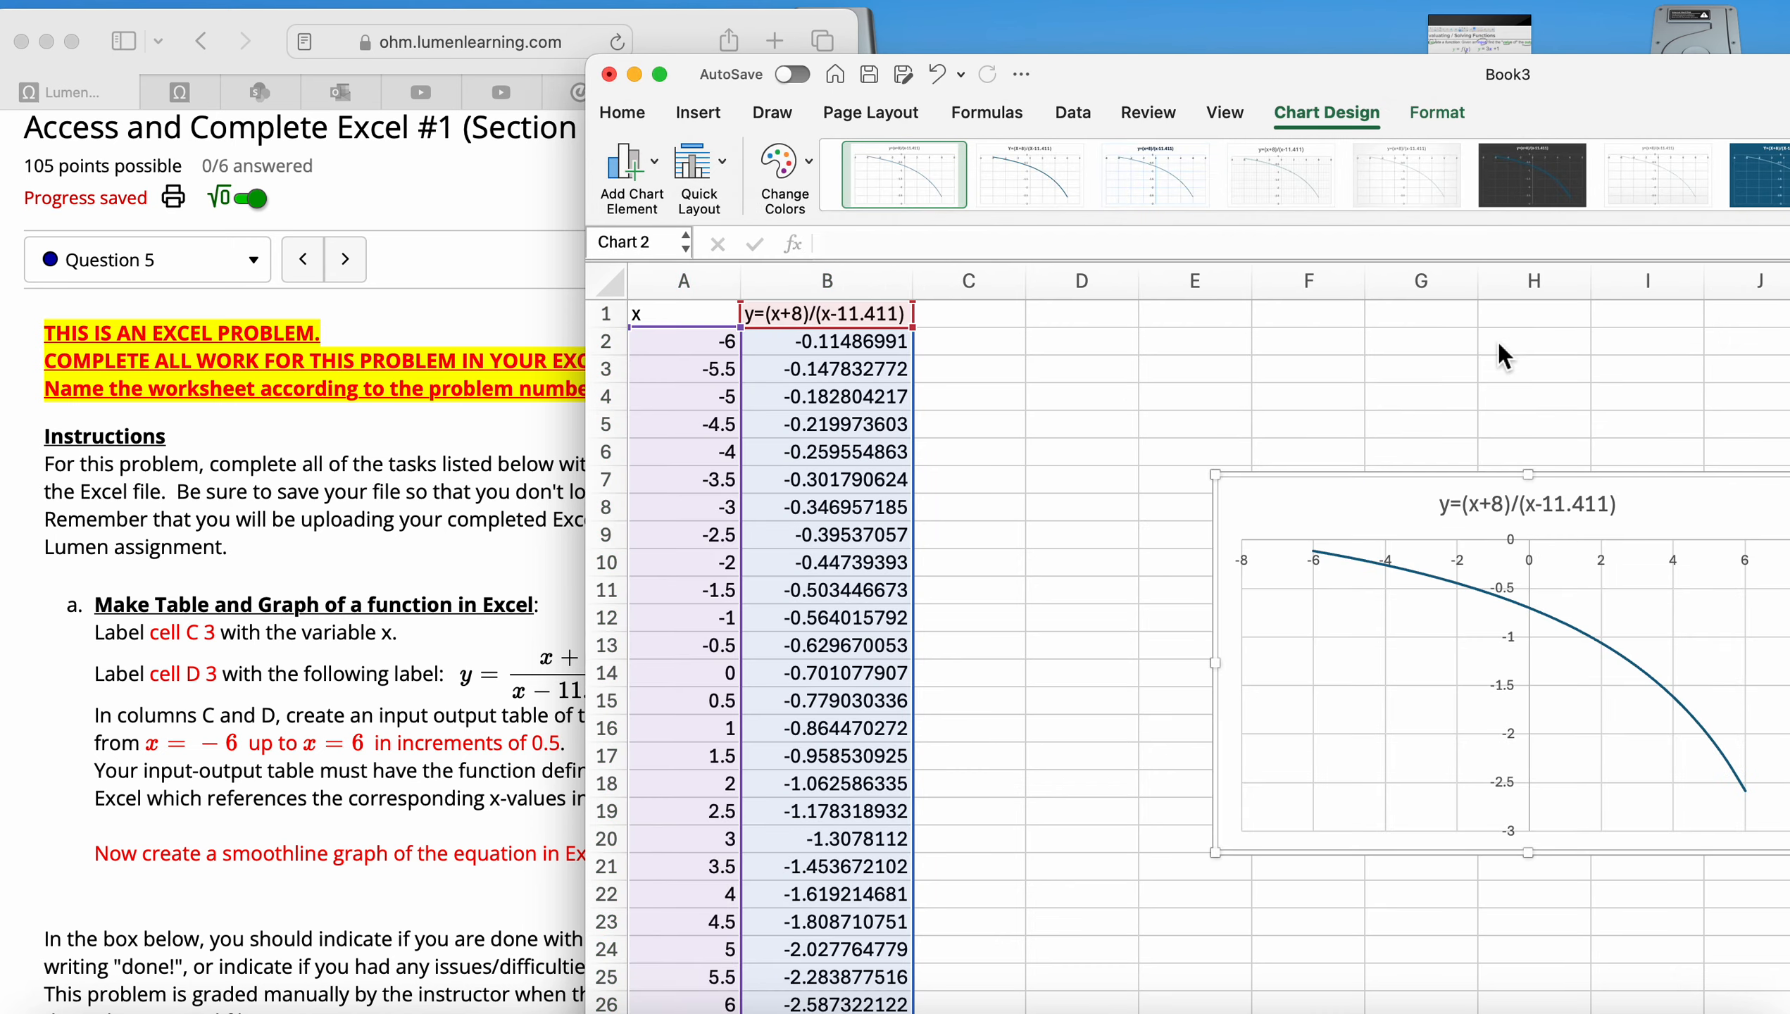
Move the scatter chart closer beside the table, across about columns D to I and rows 3 to 16, and review it with its source data.
left_click_drag(1735, 509, 1527, 408)
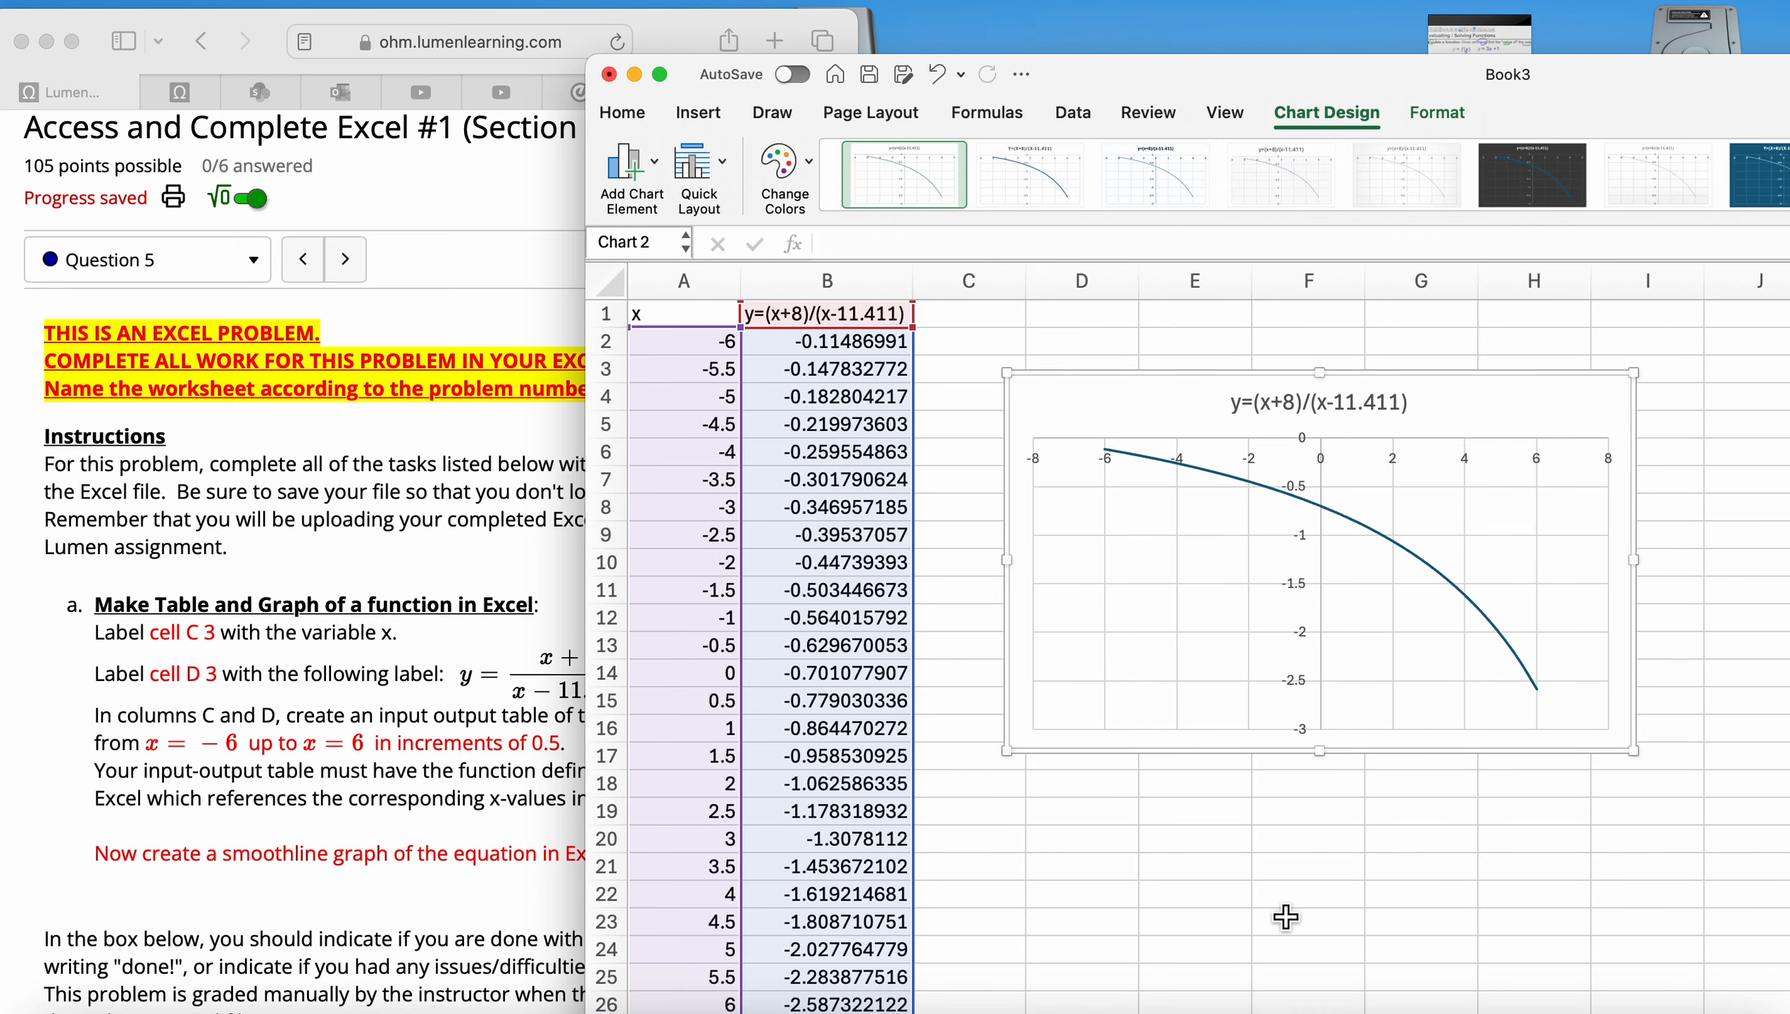
left_click(1276, 901)
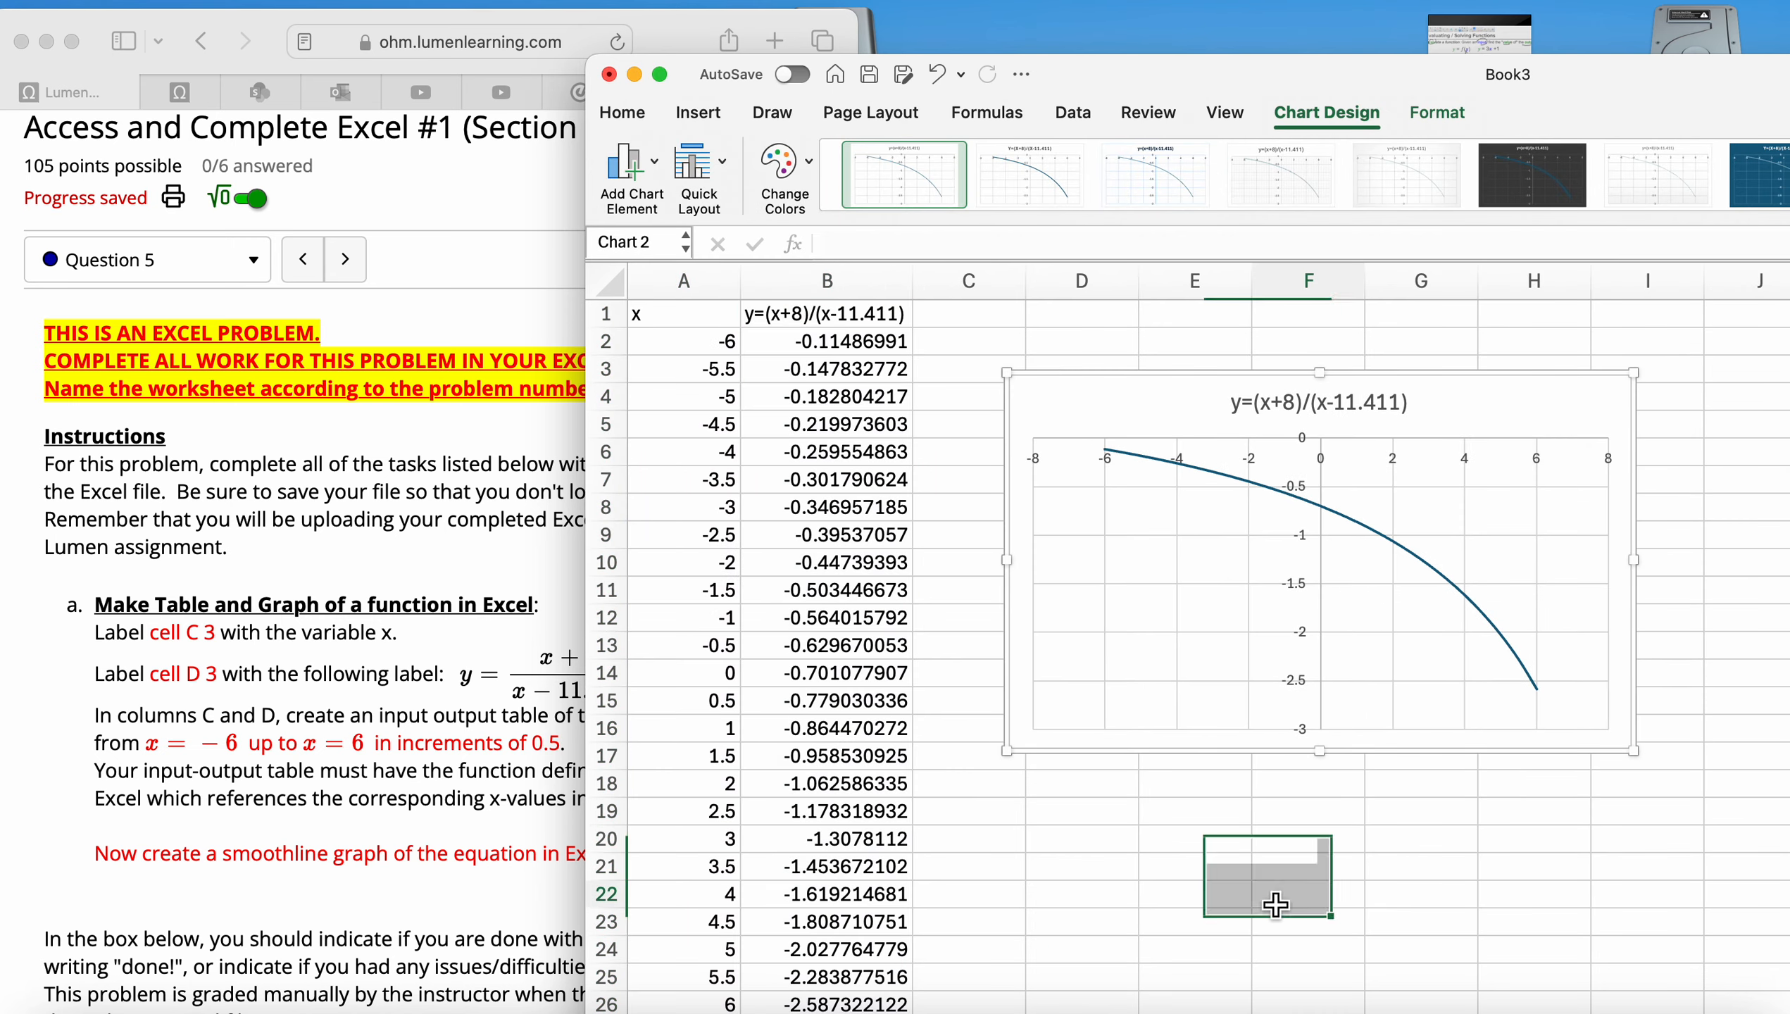
left_click(1483, 419)
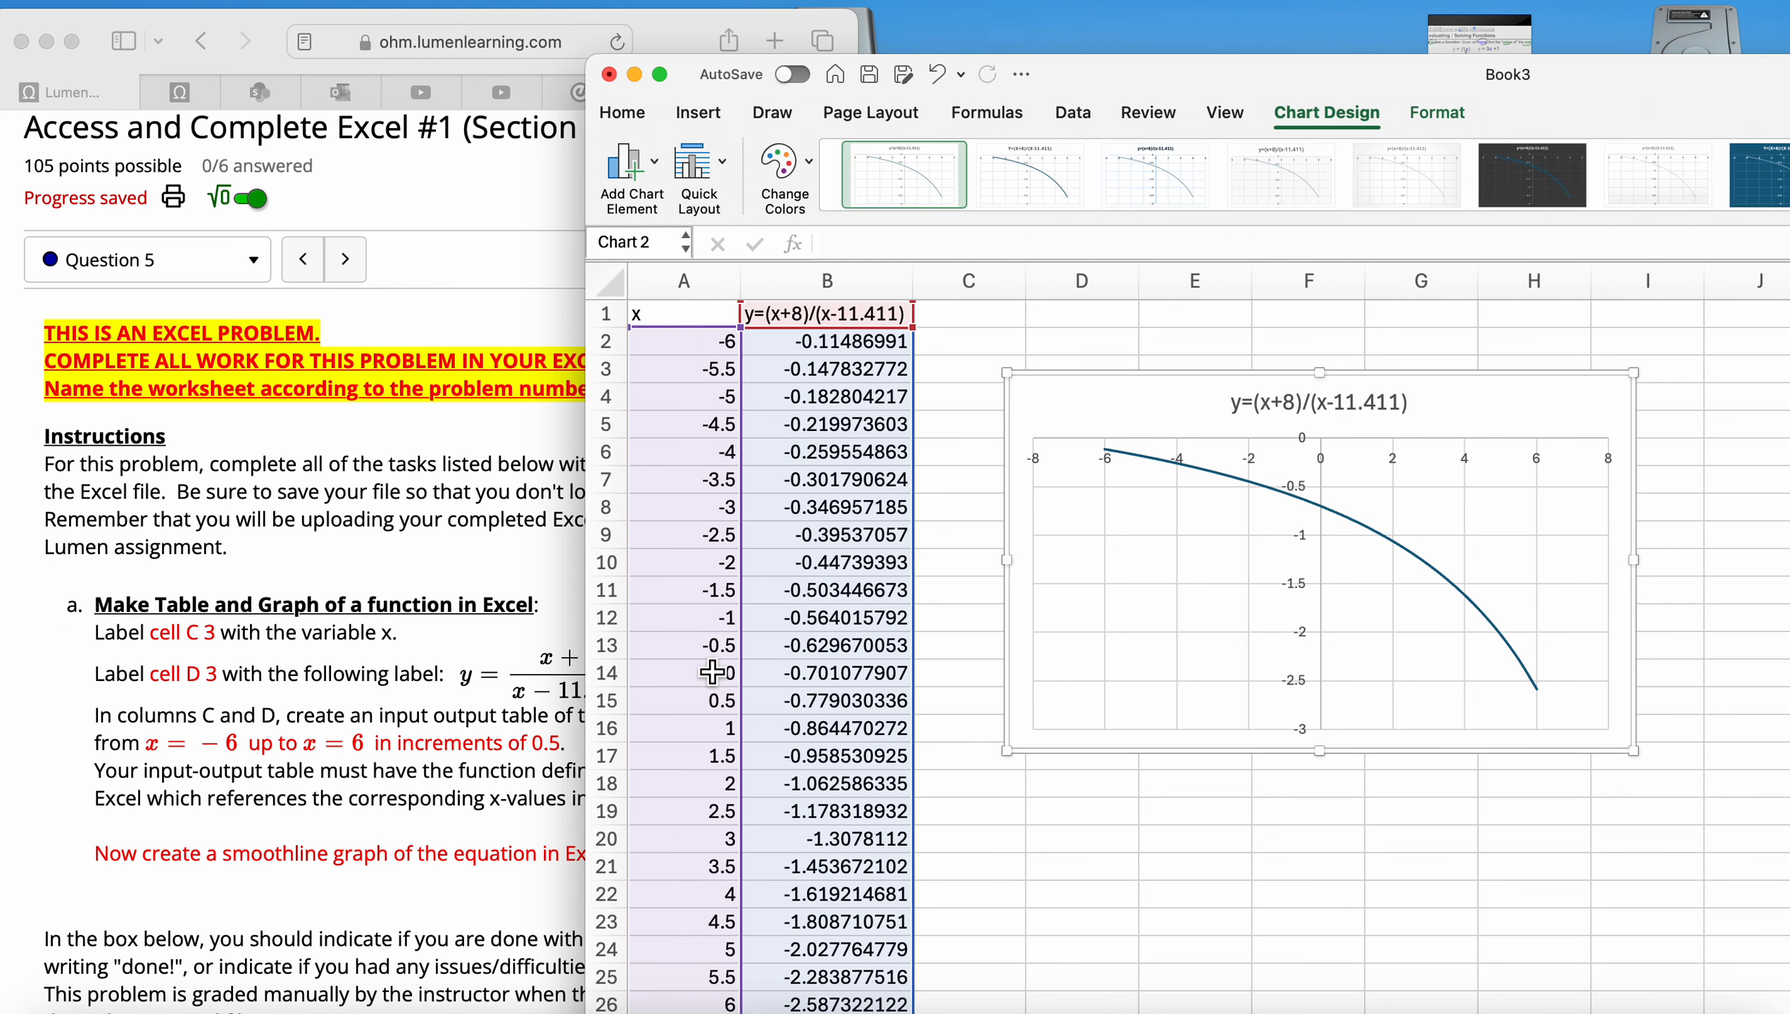
scroll(944, 833, "down", 5)
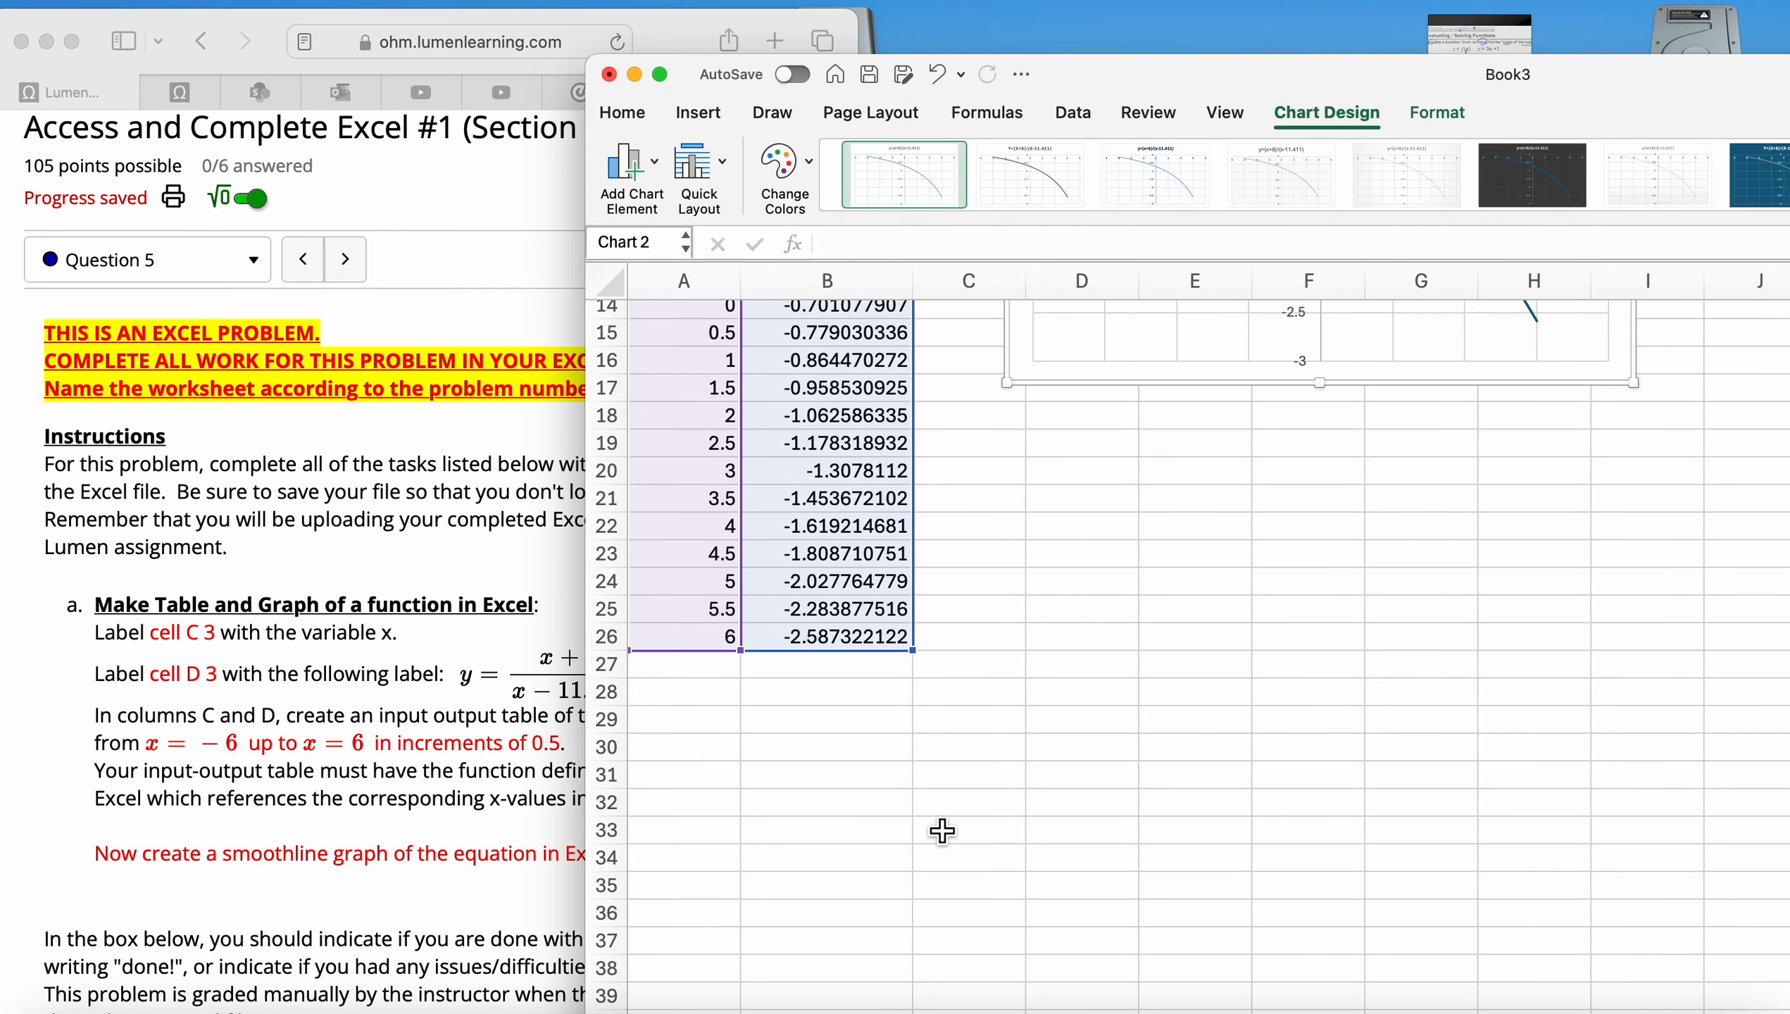
scroll(1071, 603, "up", 5)
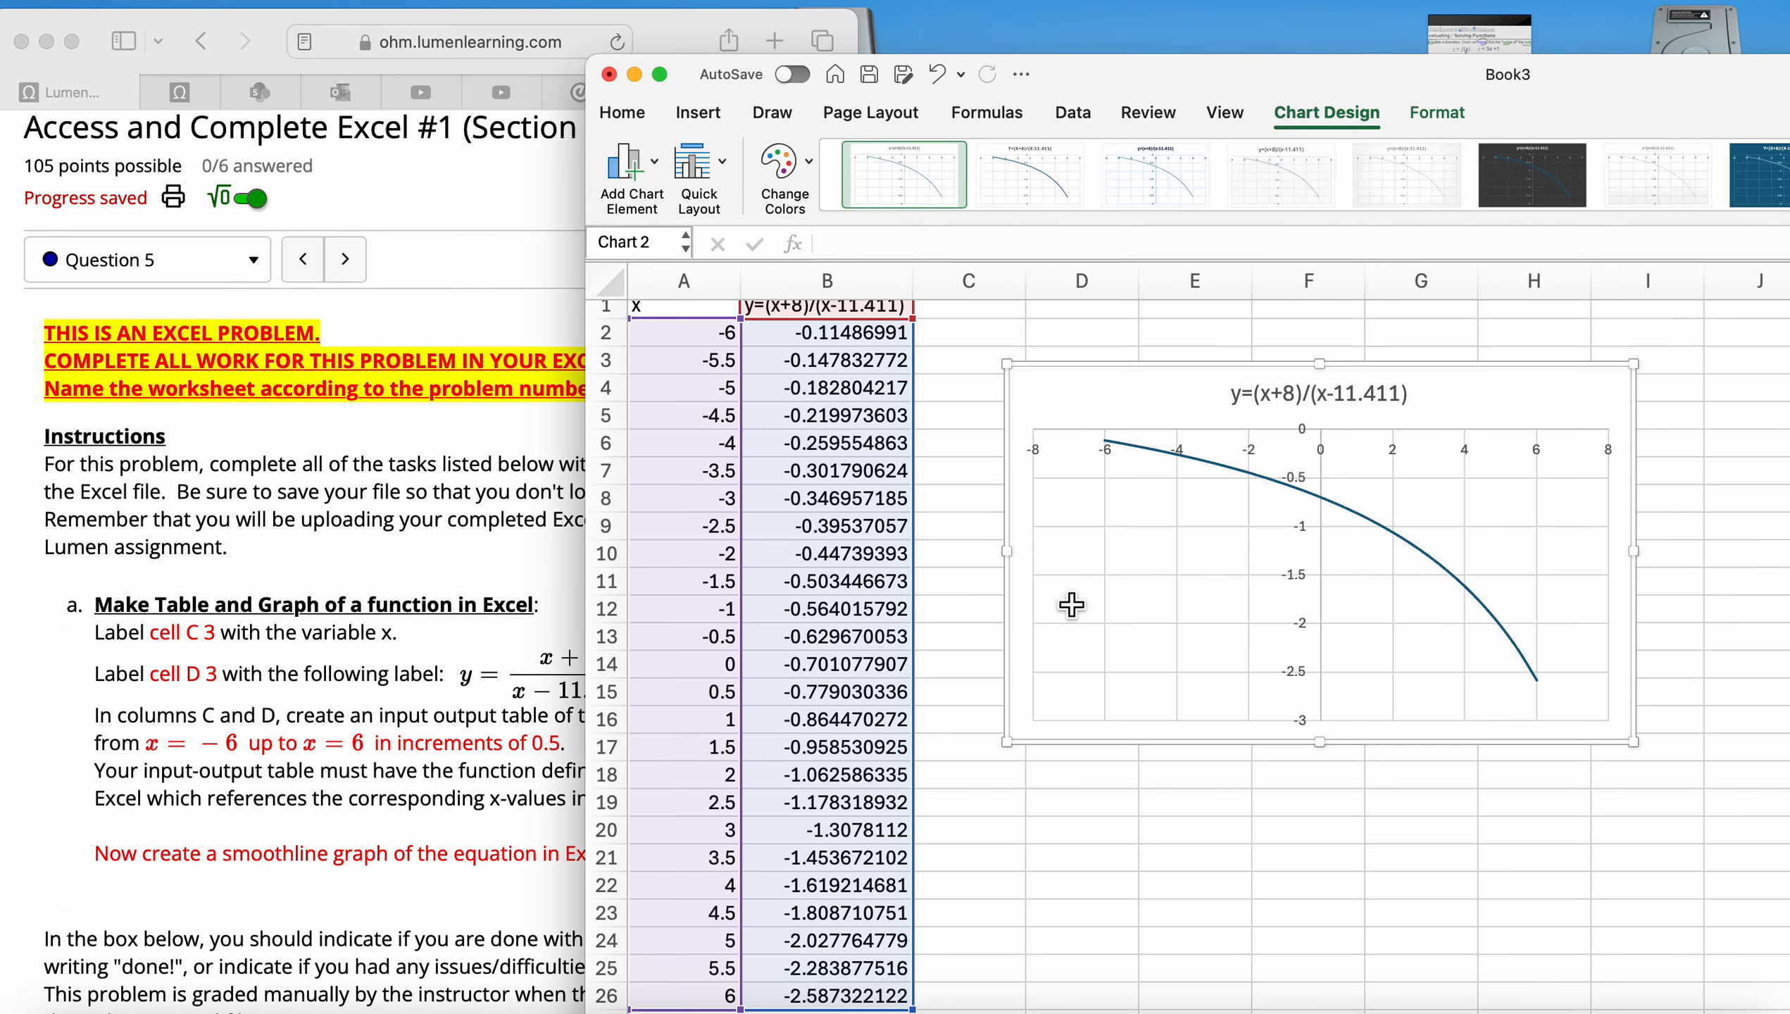
scroll(965, 549, "up", 1)
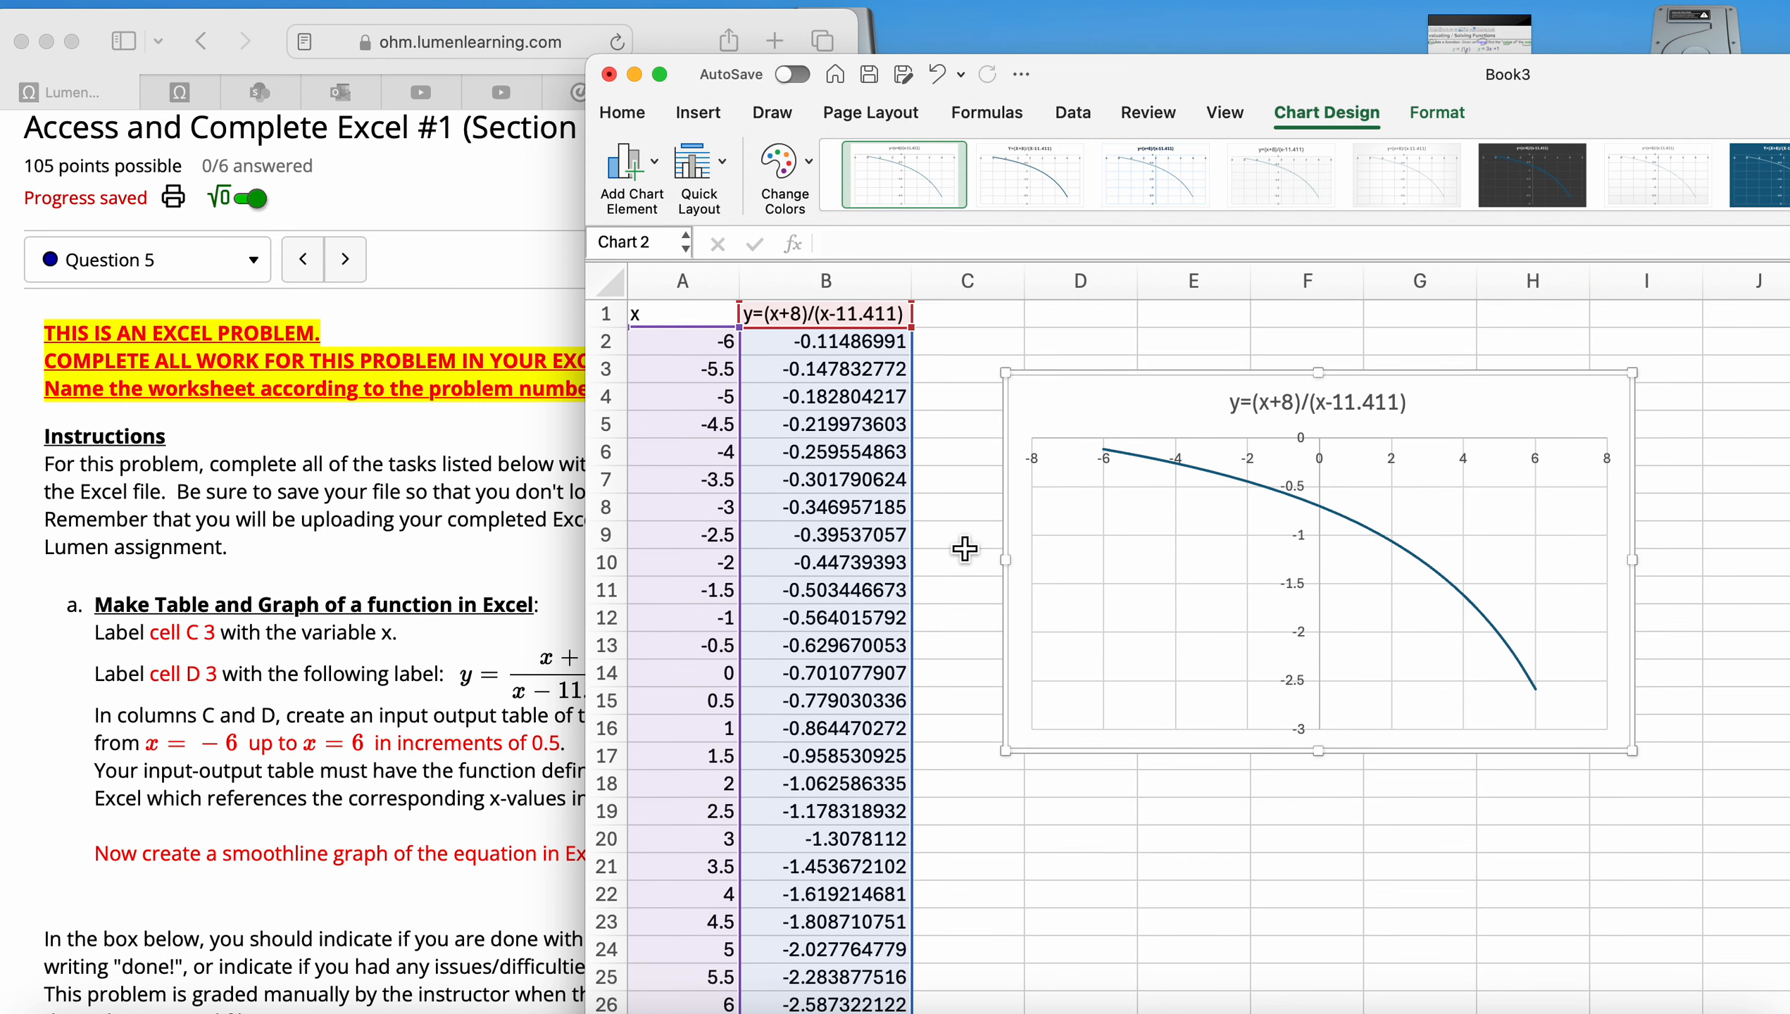